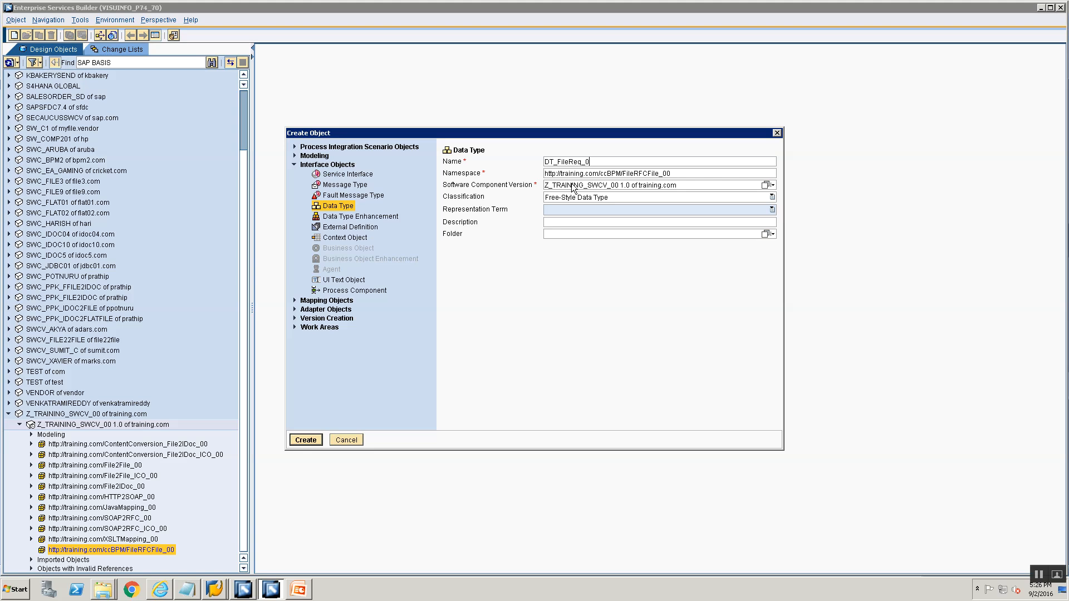
Create the data type DT_FileReq_00, add a userID subelement of type xsd:string, and save it
key(Return)
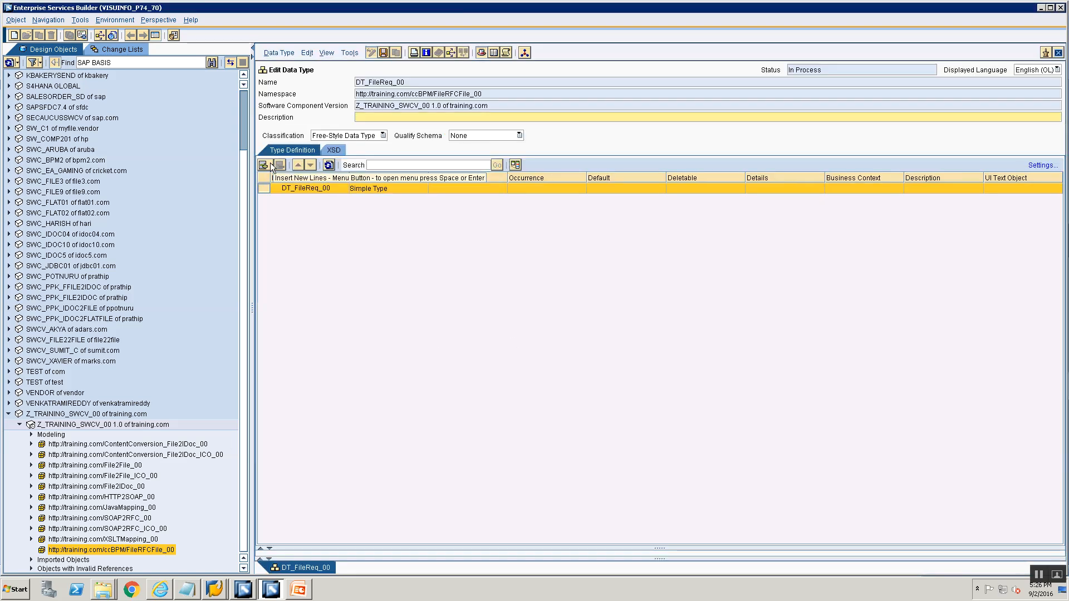
click(270, 164)
click(289, 195)
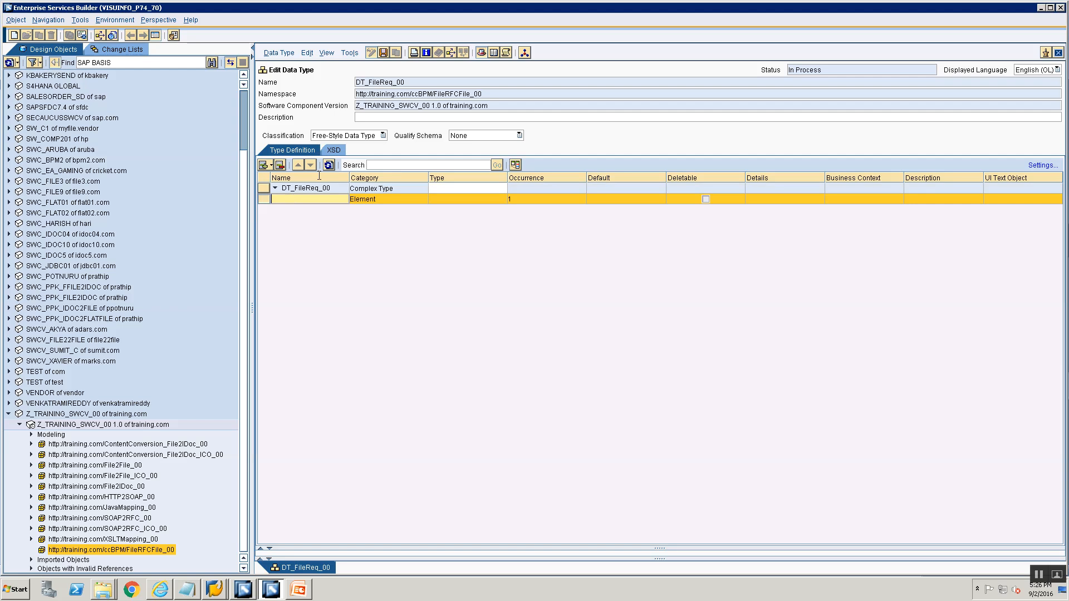
text(userID)
click(462, 199)
click(503, 200)
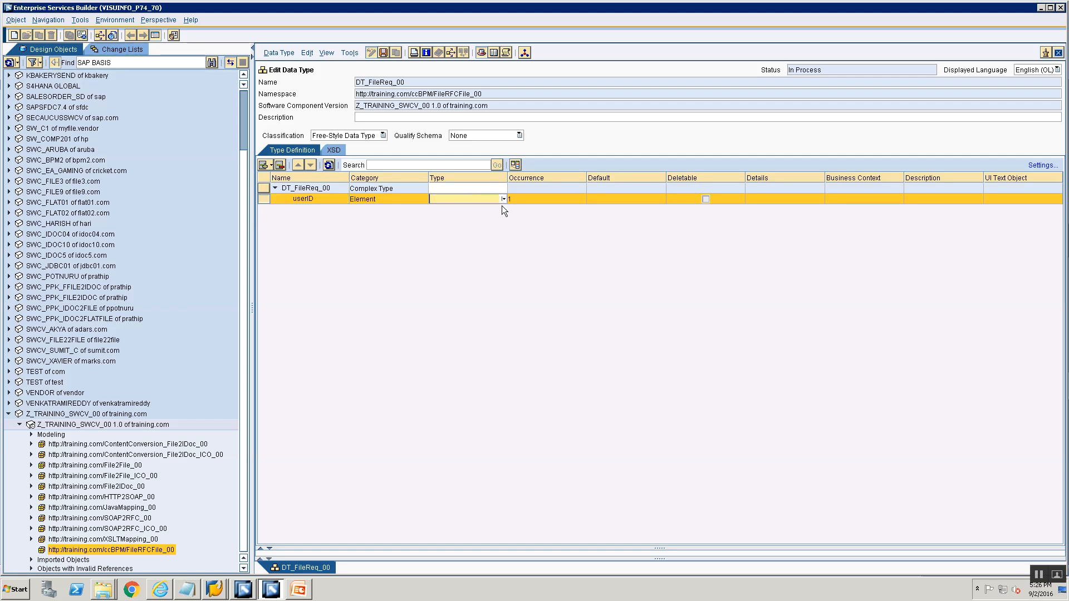
click(295, 377)
click(505, 199)
click(526, 211)
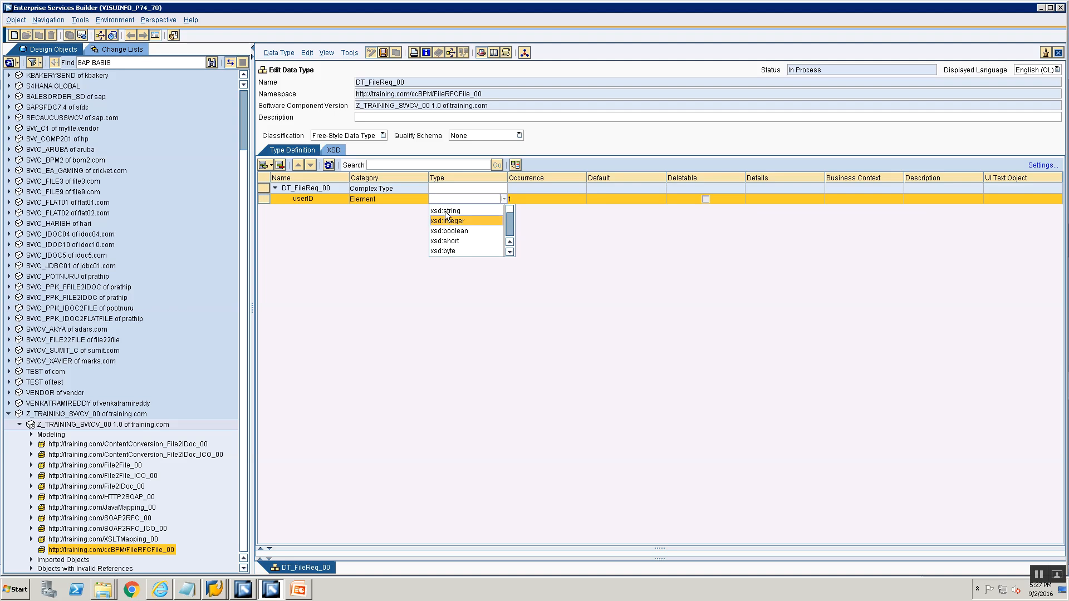
click(448, 211)
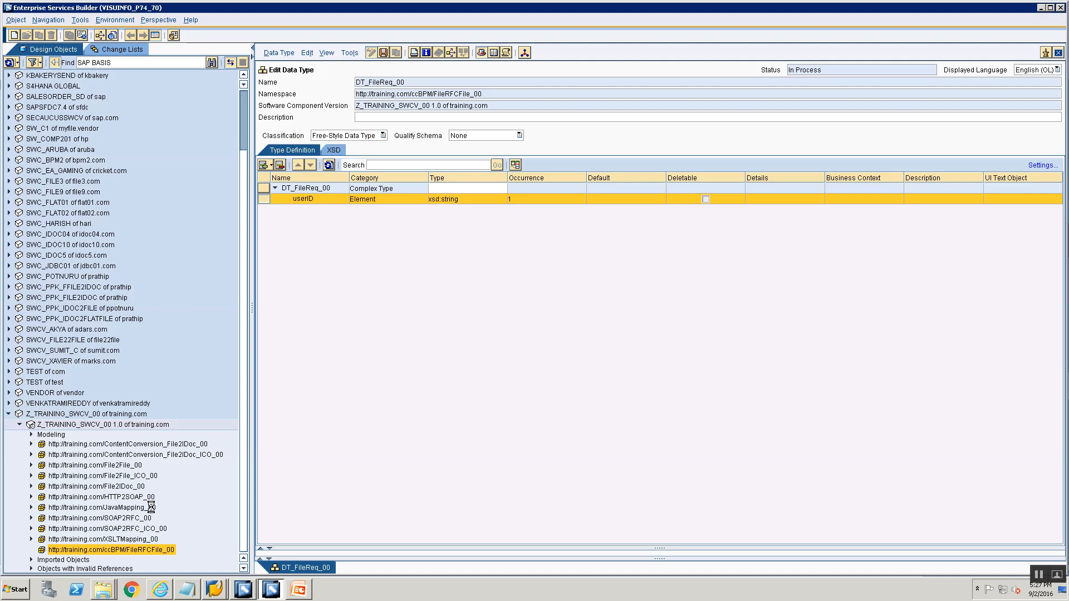
right_click(152, 549)
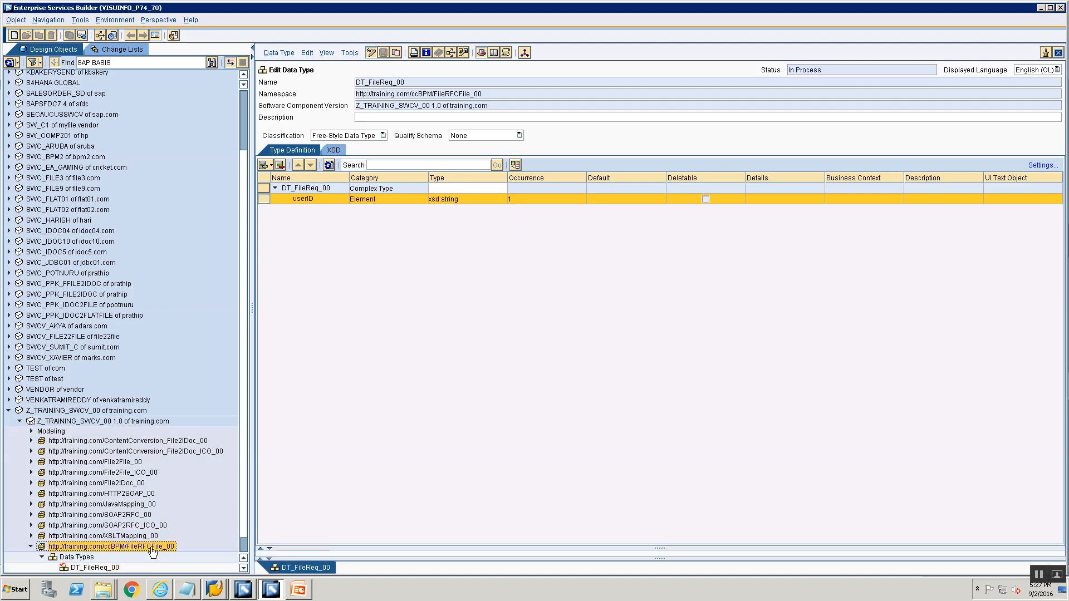
right_click(71, 558)
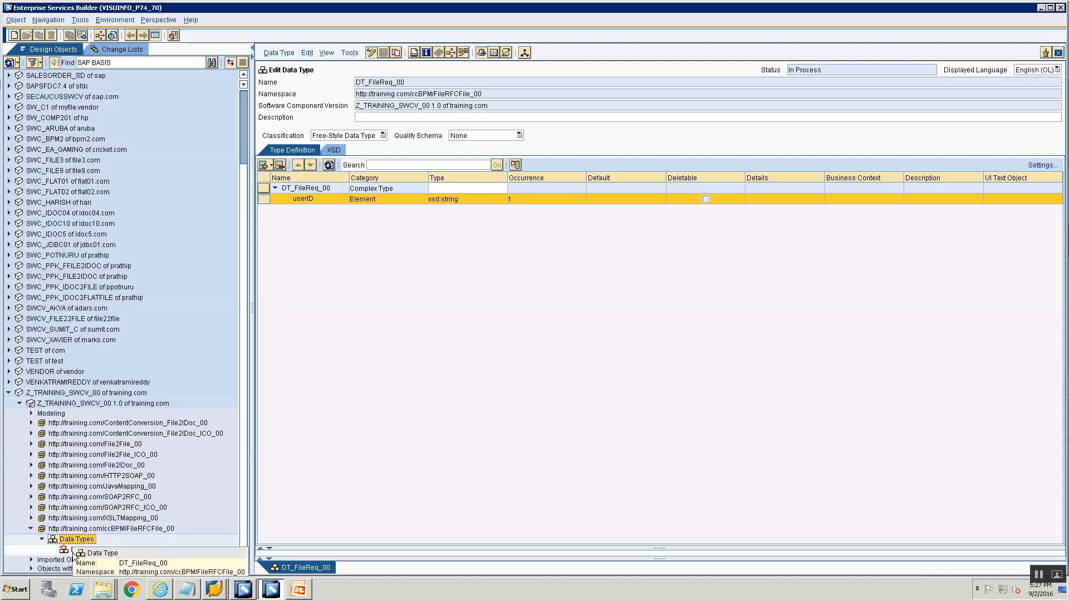
right_click(82, 539)
click(90, 544)
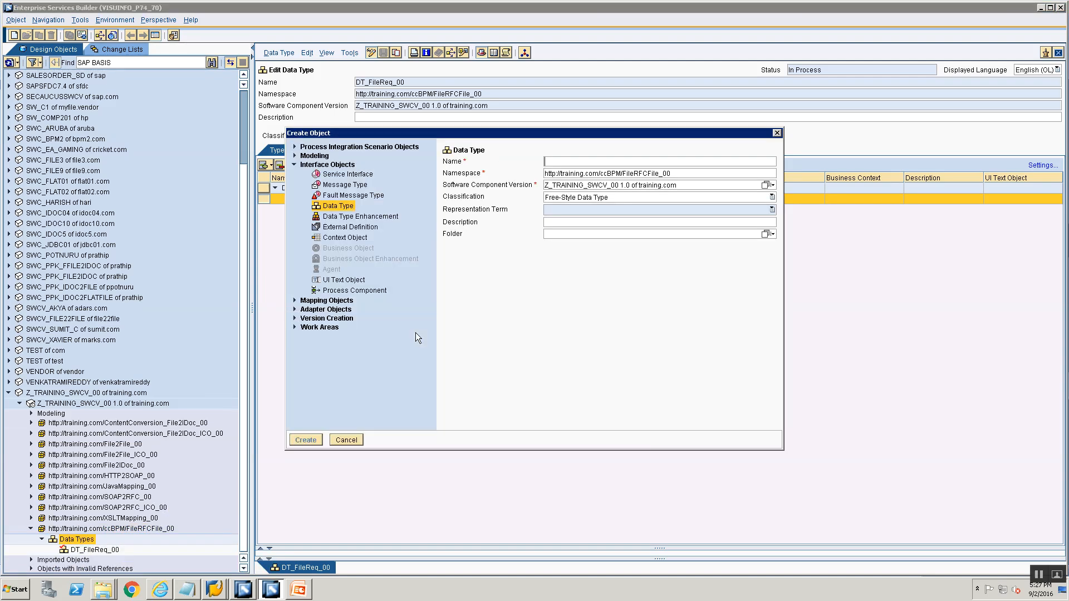
text(DT_)
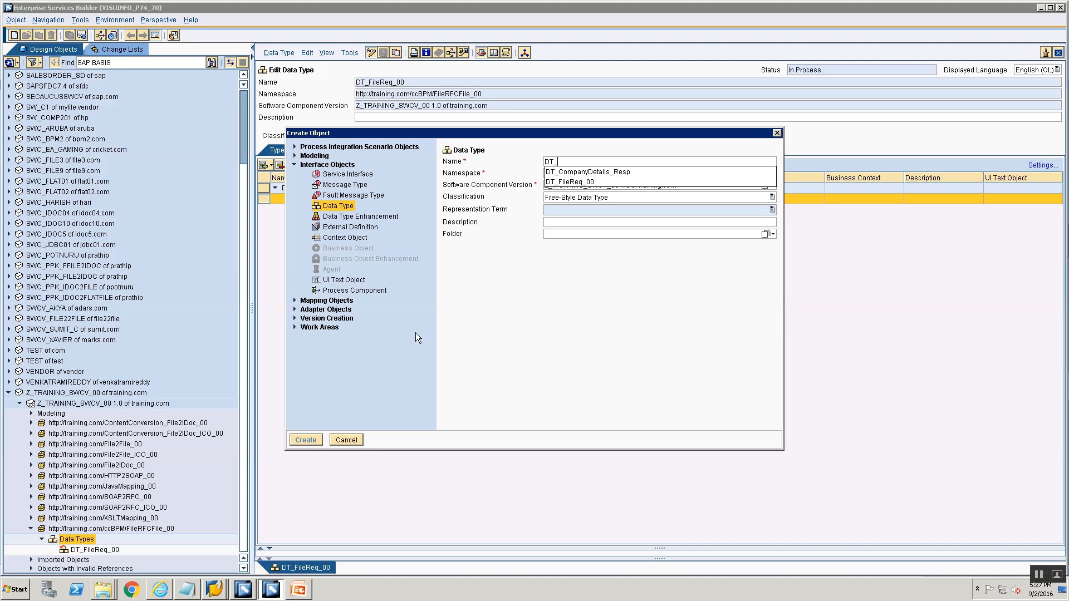
text(FileResp_00)
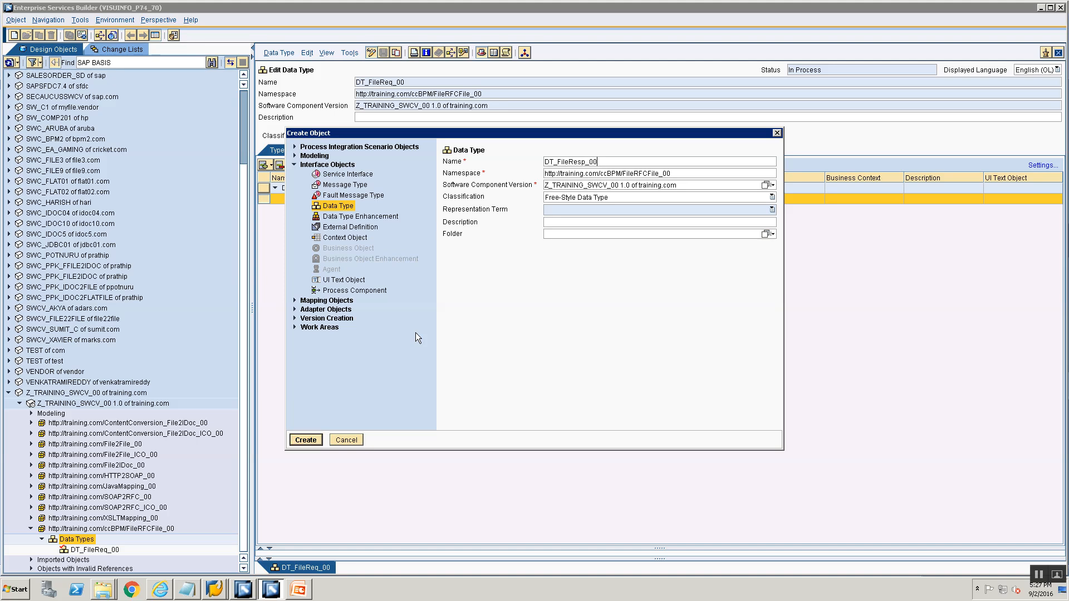
key(Return)
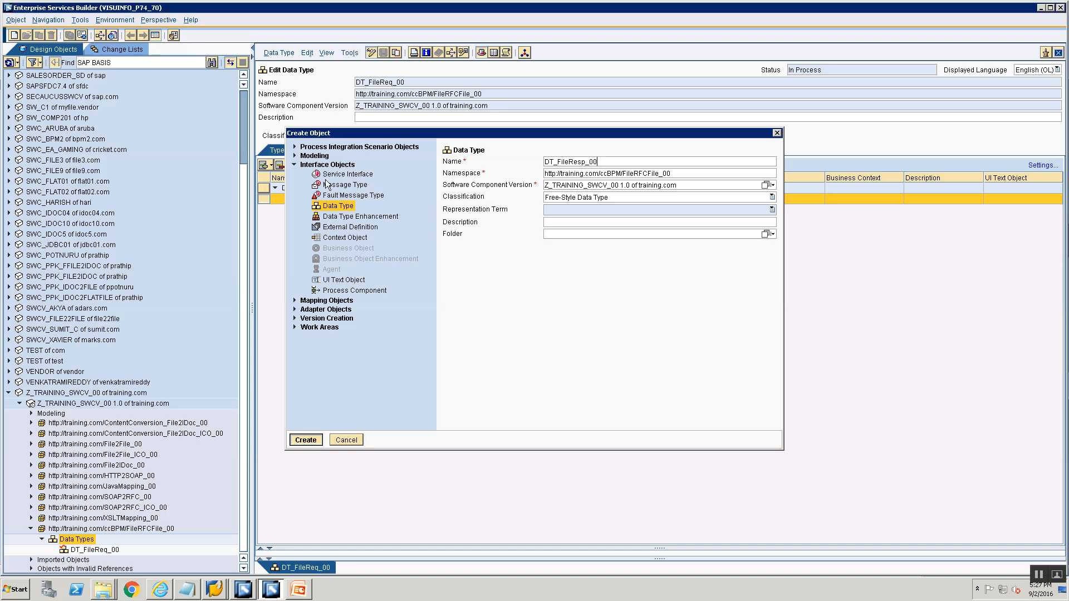
Insert a subelement named FirstName with type xsd:string in DT_FileResp_00
click(273, 162)
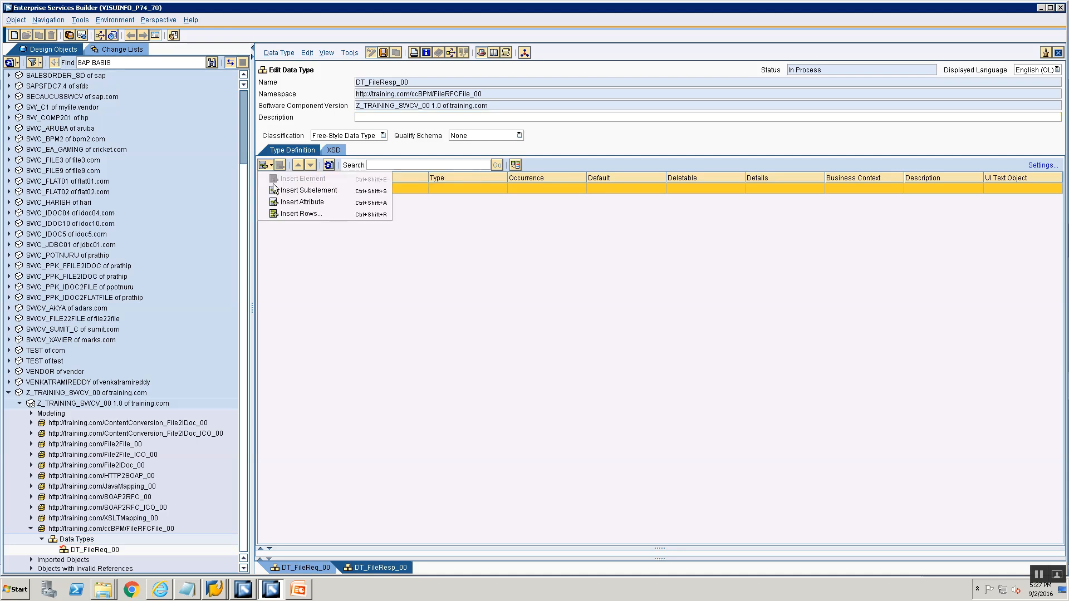
click(275, 190)
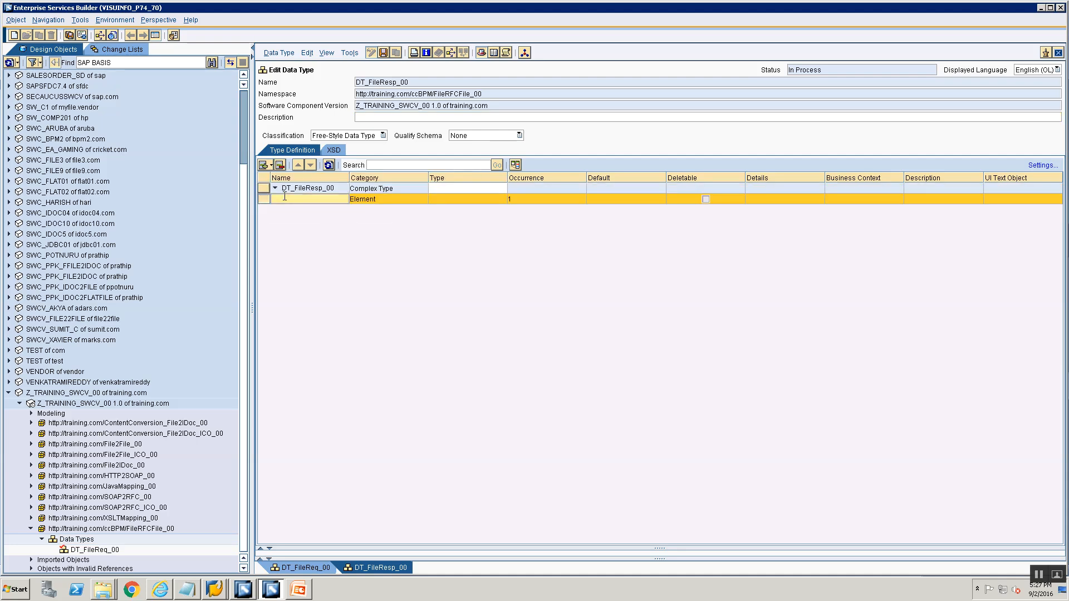
text(FirstName)
click(493, 199)
click(502, 199)
click(506, 210)
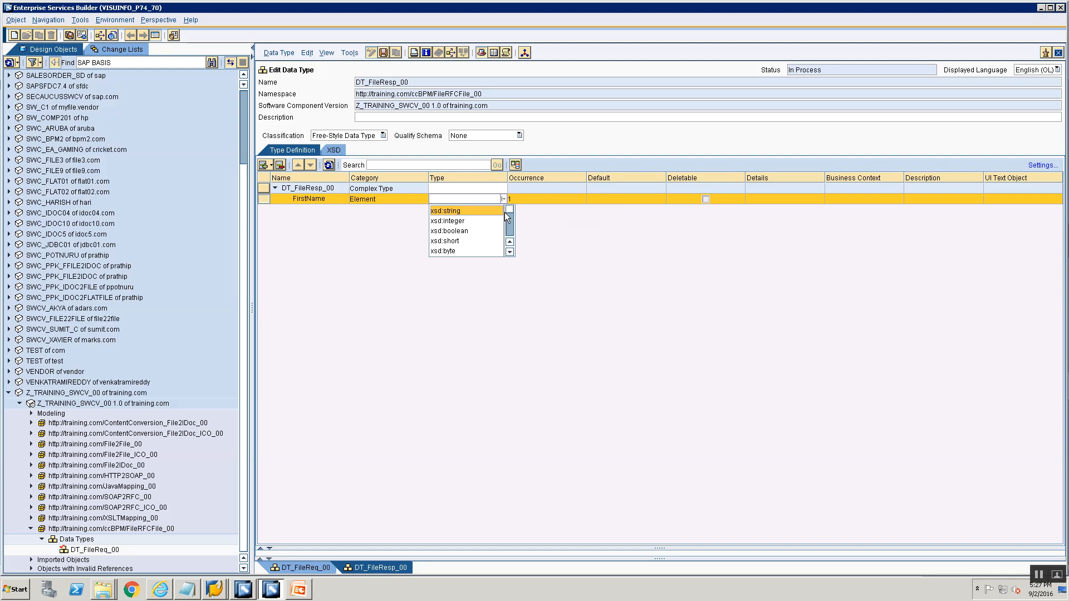
click(499, 212)
Make the FirstName element optional by setting its minOccurs to 0
click(562, 202)
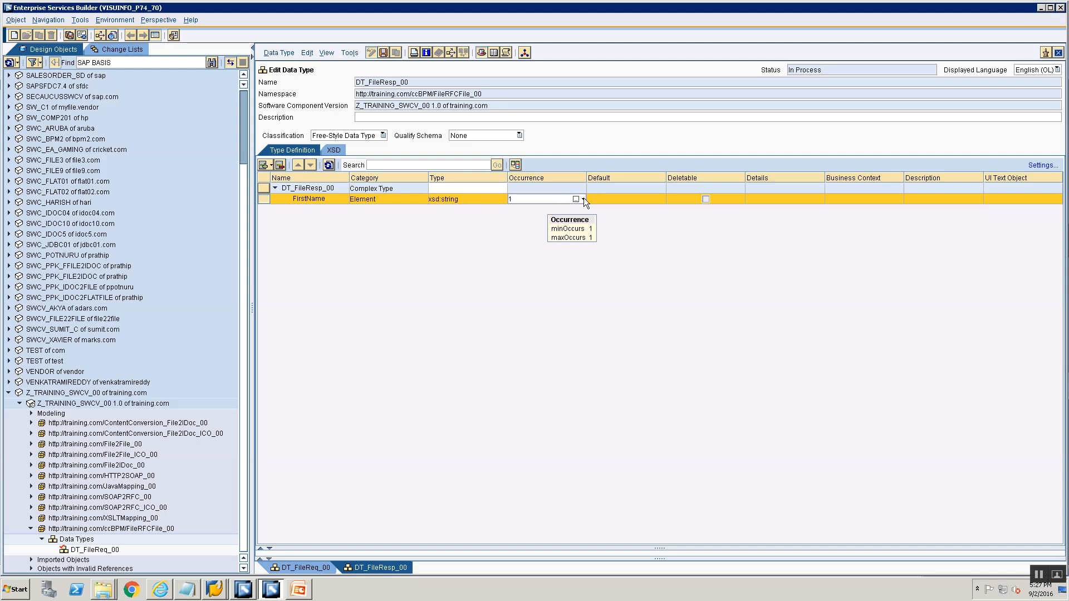
click(584, 199)
click(580, 212)
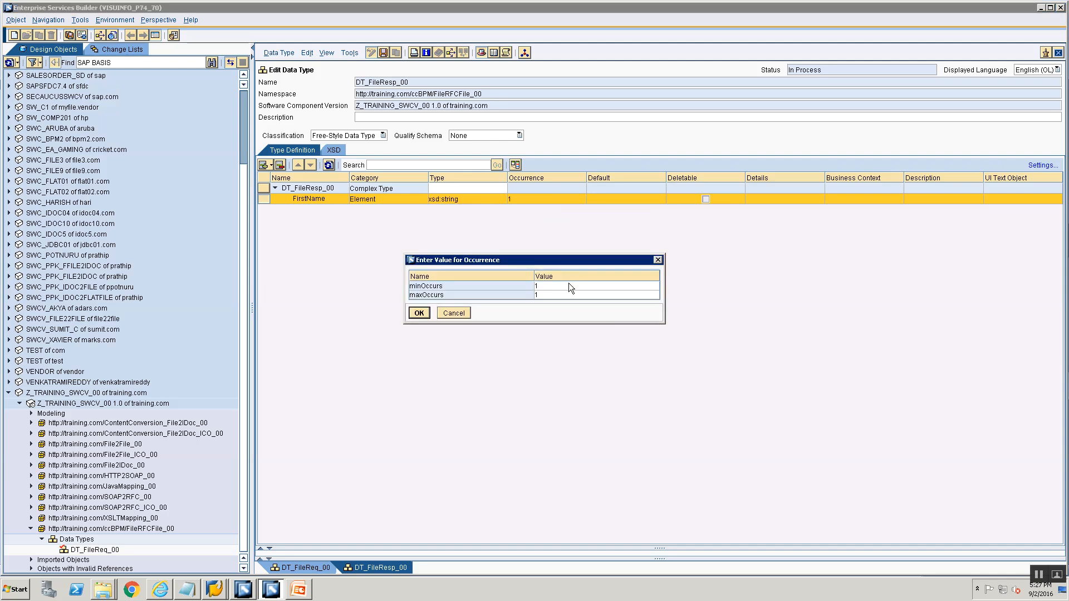
click(567, 285)
key(Return)
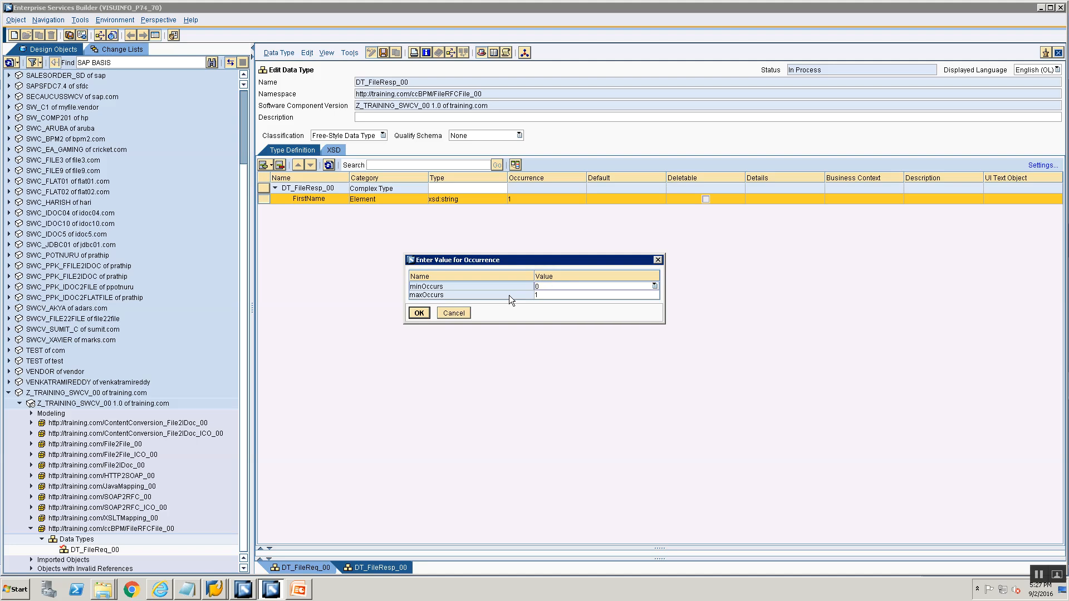
click(419, 314)
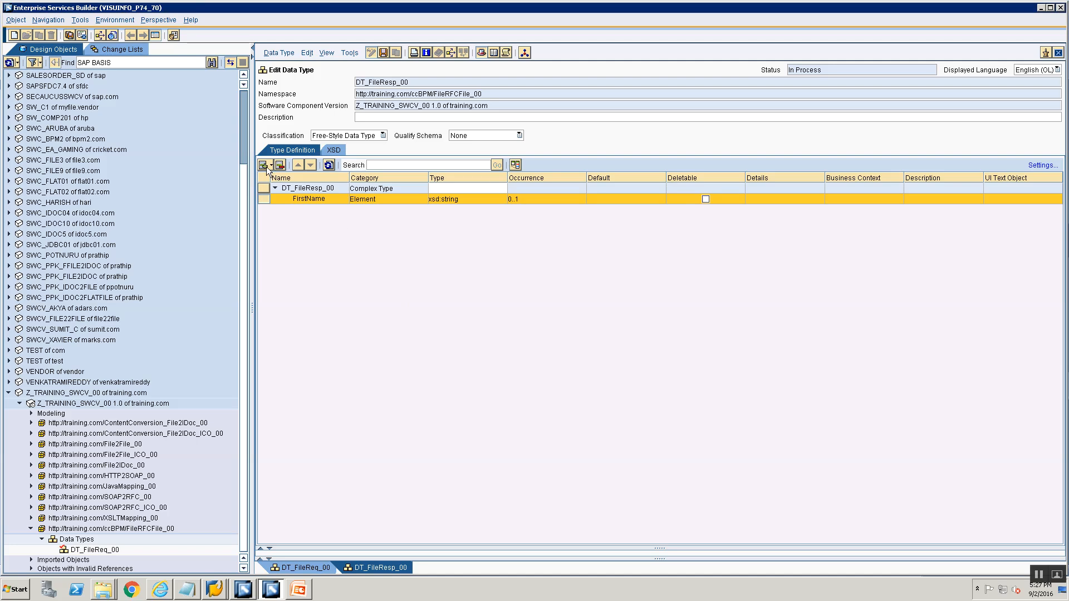
Insert an element named LastName with type xsd:string below FirstName
click(266, 166)
click(273, 179)
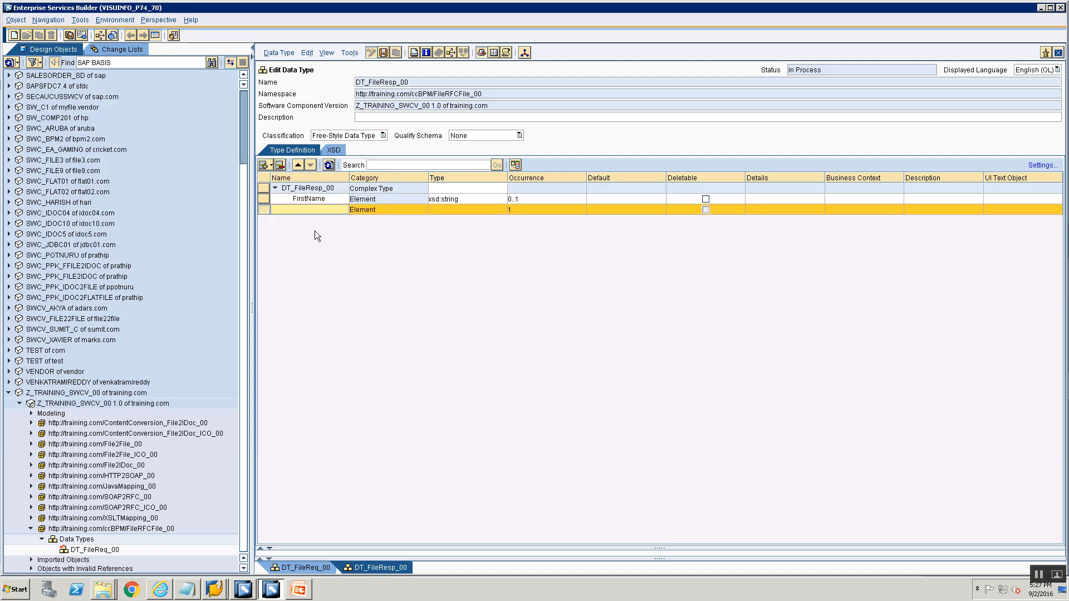
text(LastName)
click(443, 209)
click(504, 211)
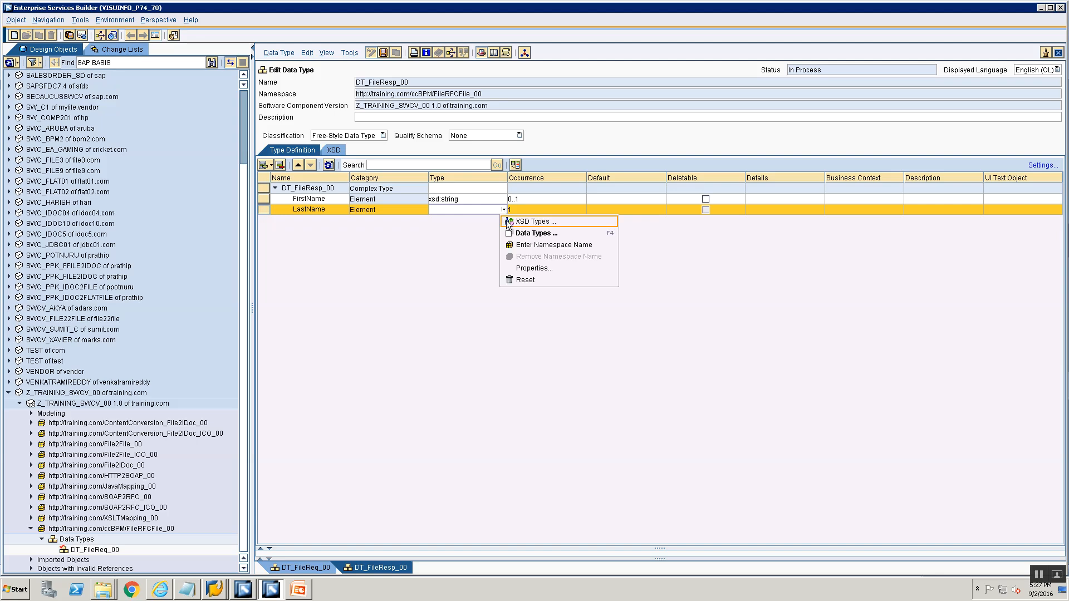
click(508, 222)
click(489, 221)
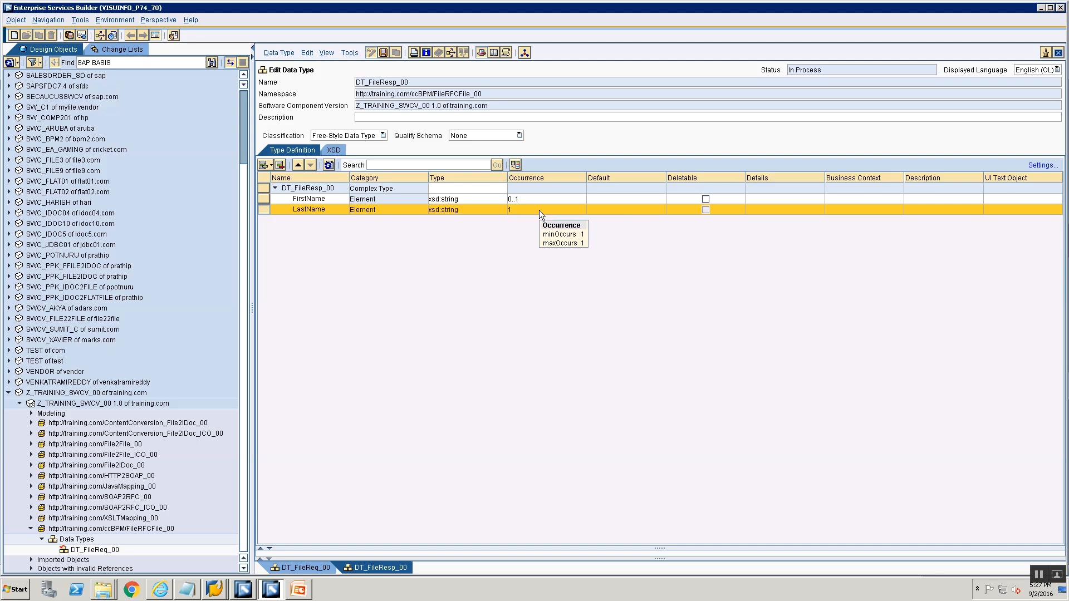
click(541, 210)
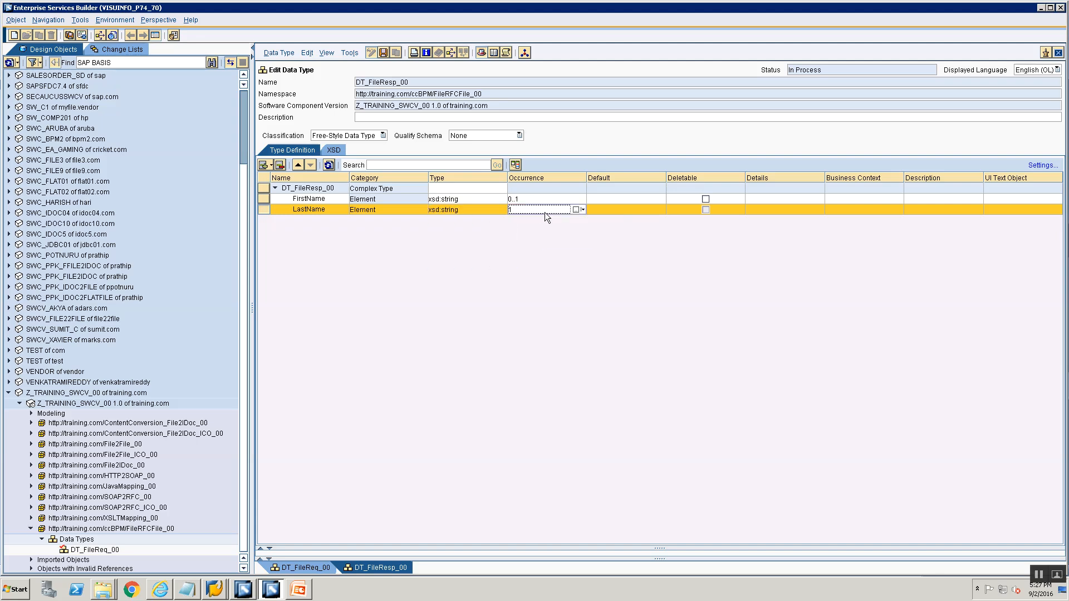
Insert a new unnamed element row below LastName in DT_FileResp_00
click(261, 165)
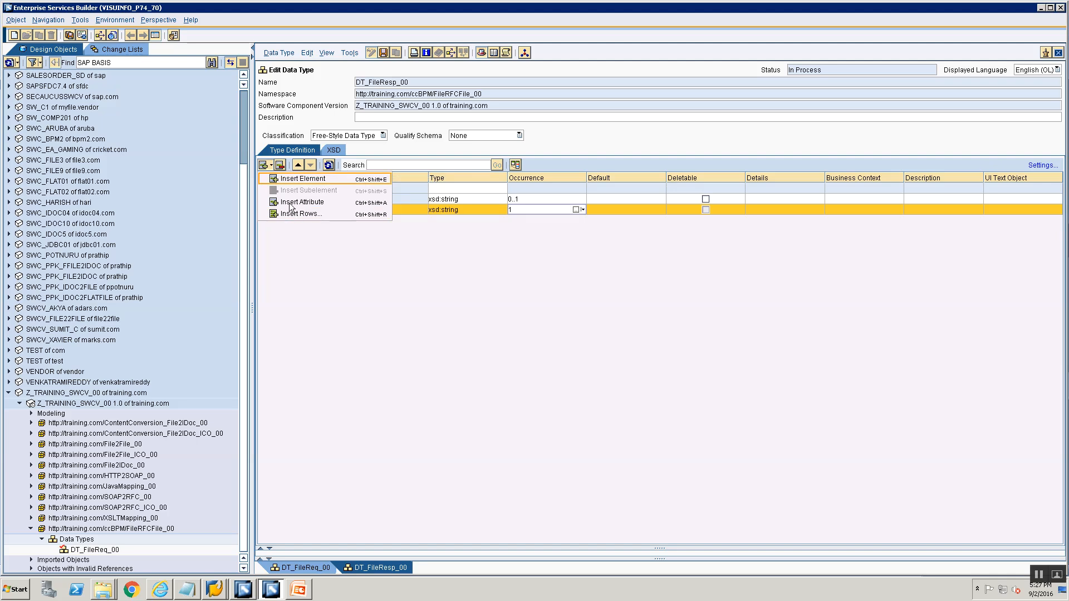
click(279, 179)
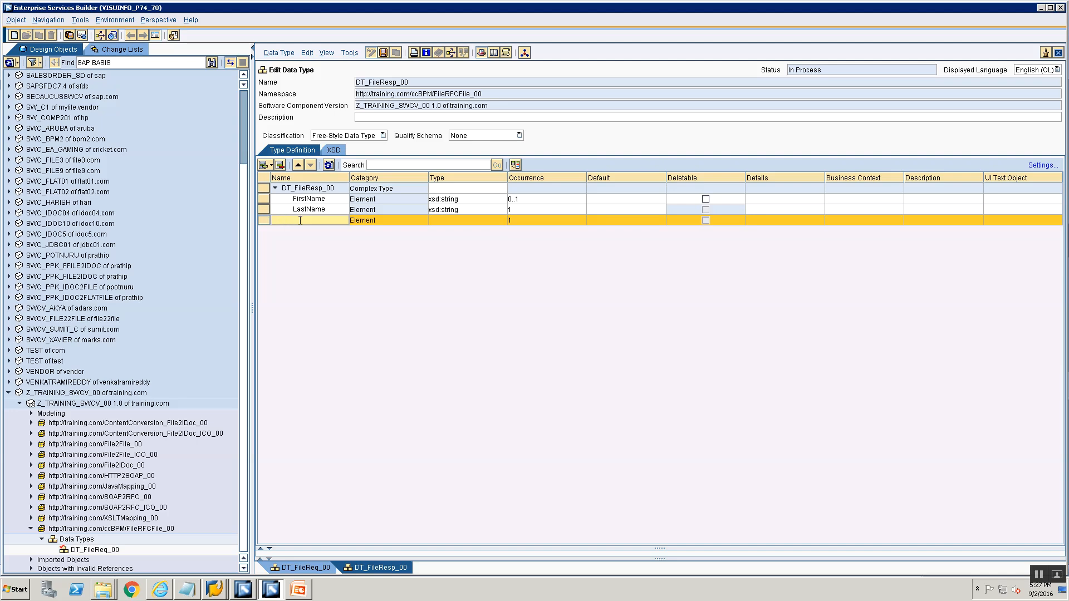
key(BackSpace)
Expand the imported objects down to the RFCs and look at the structure of BAPI_USER_EXISTENCE_CHECK, closing it again
click(29, 560)
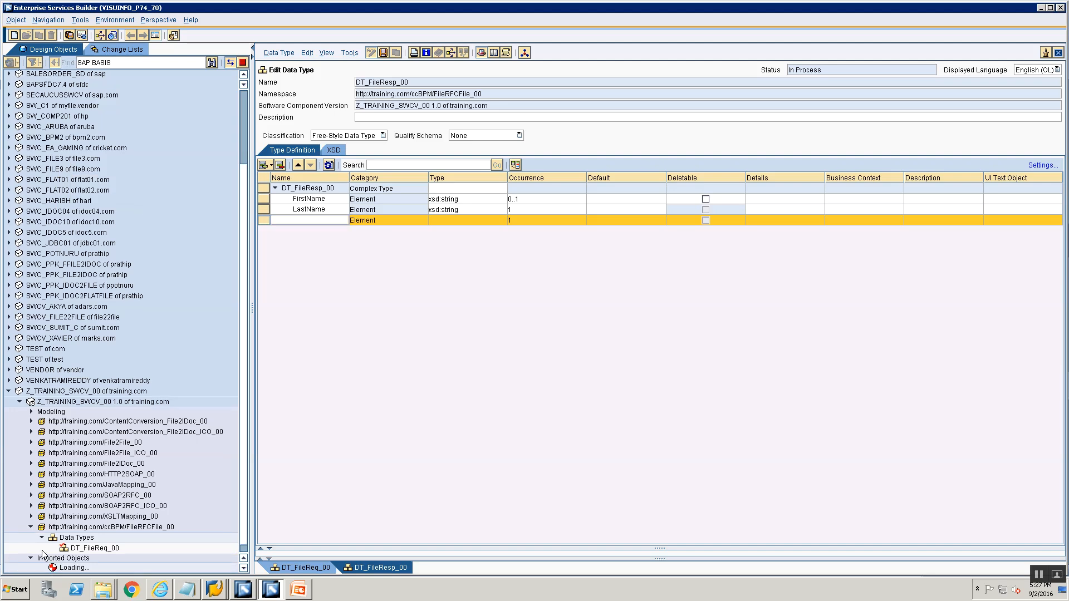
click(42, 549)
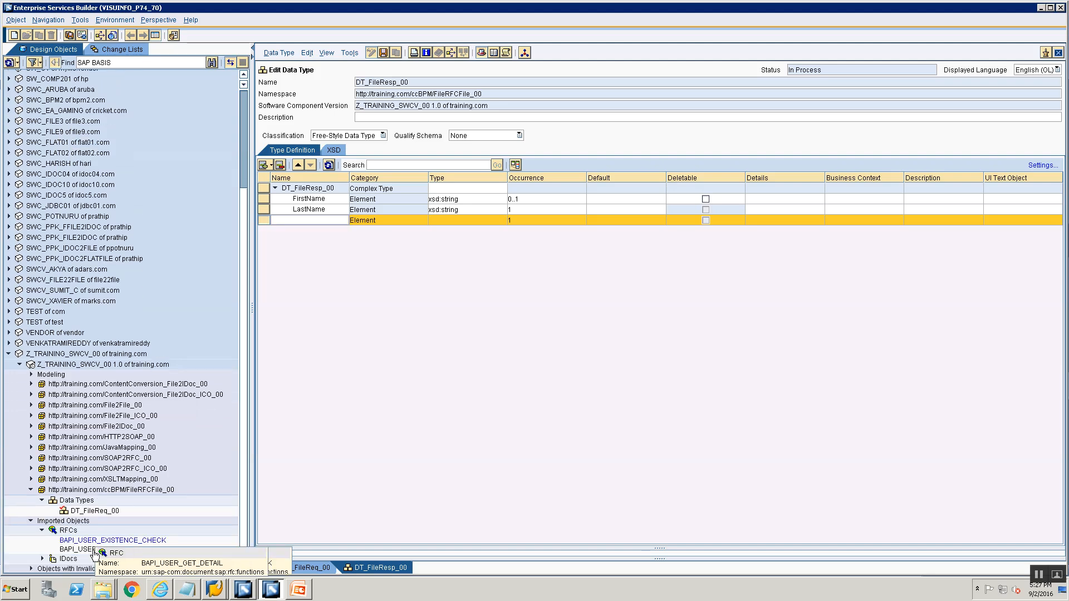
double_click(87, 541)
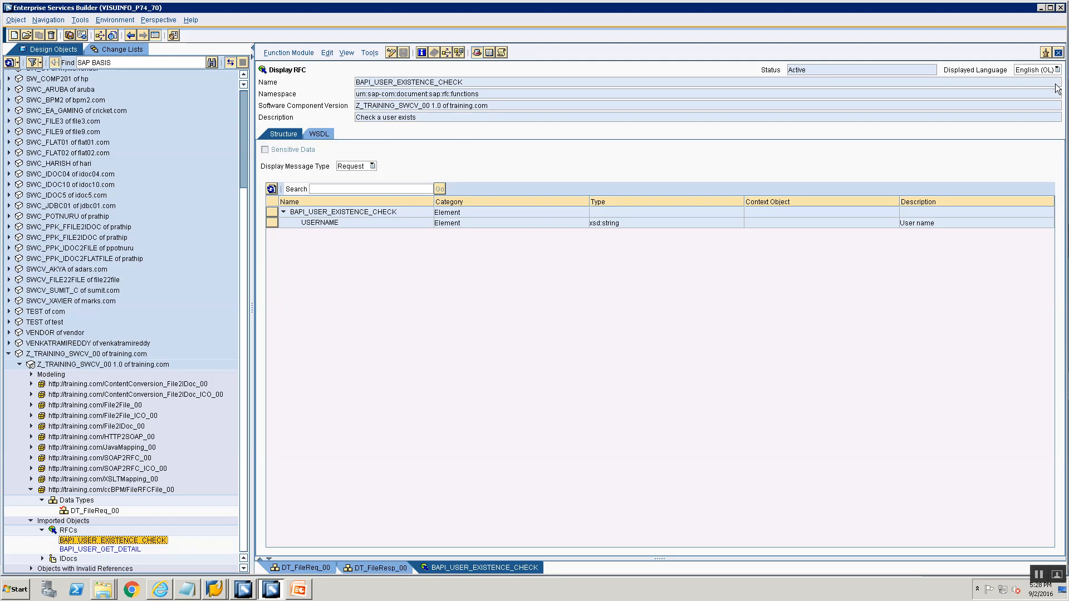
click(1058, 52)
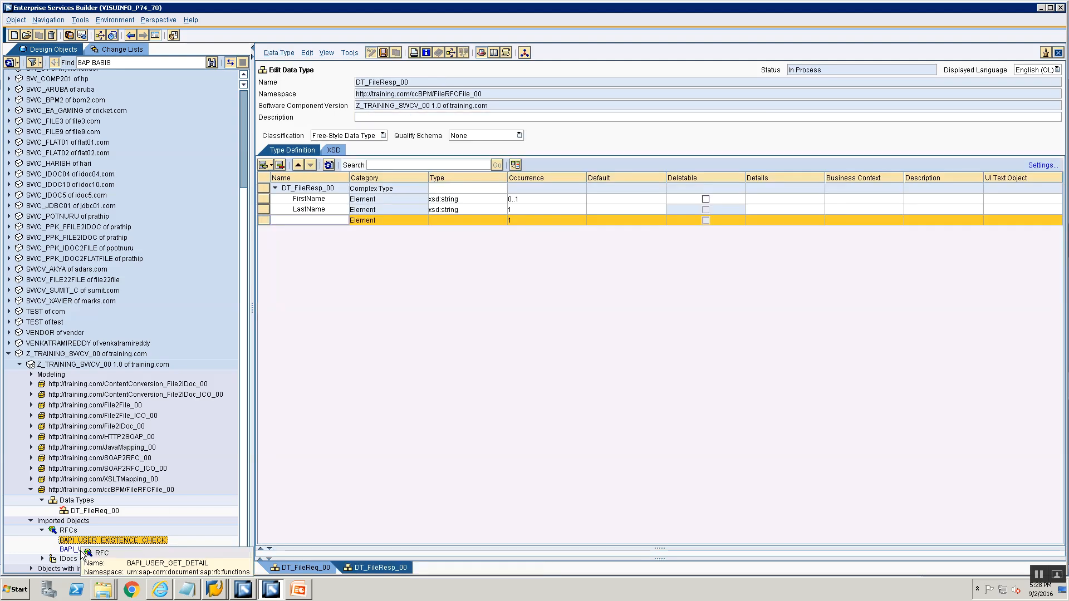
Examine the fields in the response message structure of BAPI_USER_GET_DETAIL and return to the DT_FileResp_00 data type
double_click(81, 550)
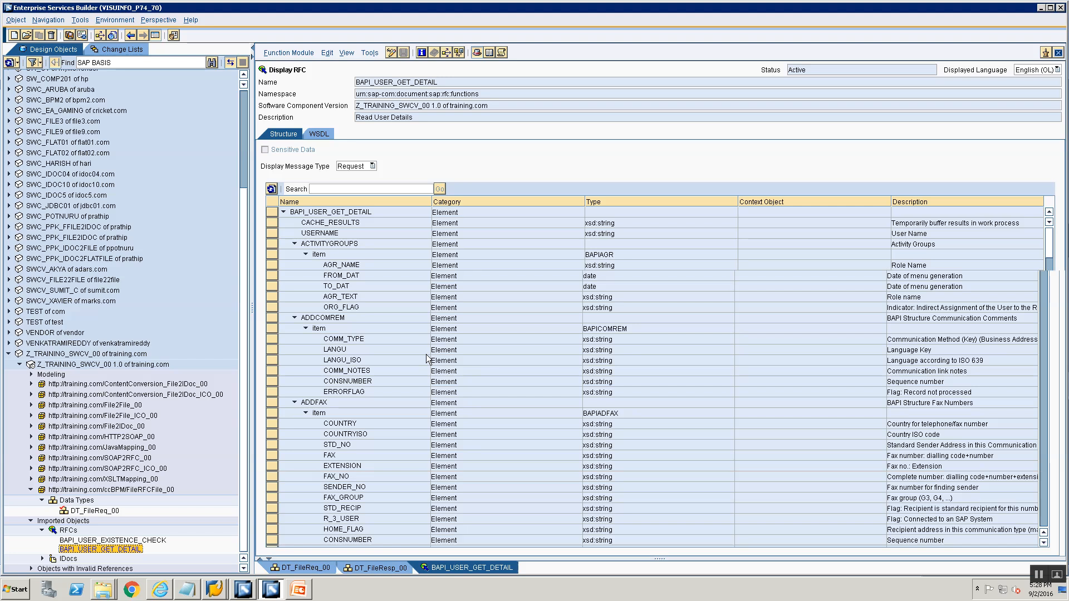
click(351, 166)
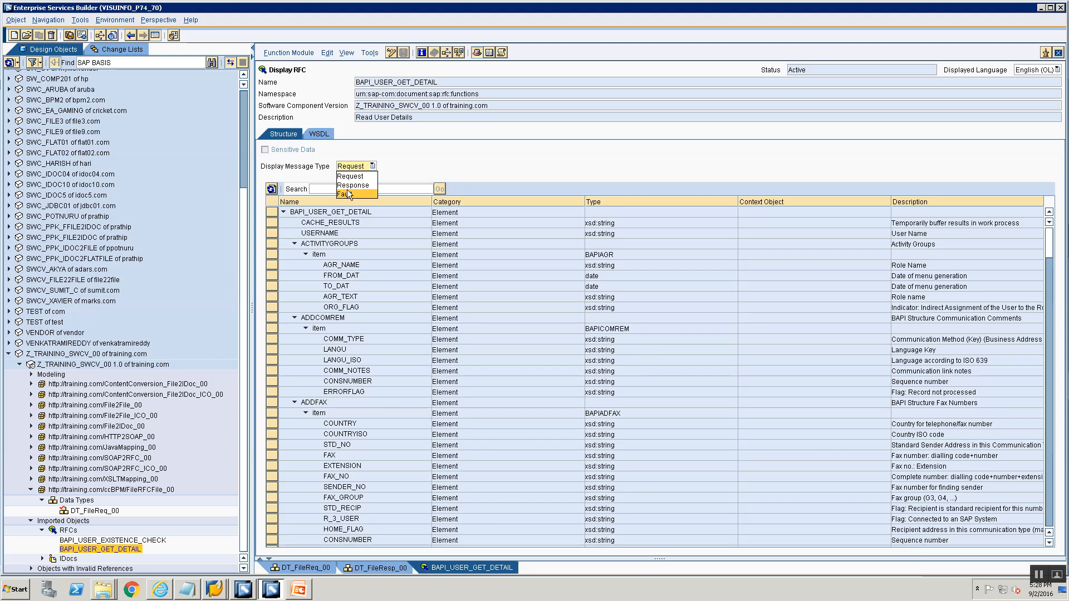
click(351, 185)
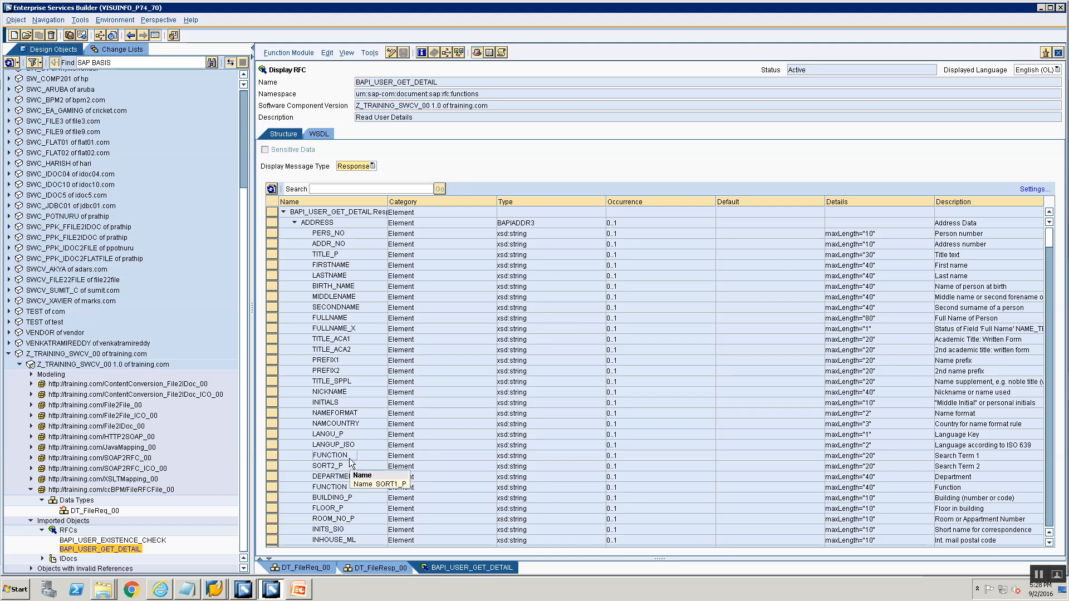
scroll(349, 459, down, 4)
scroll(349, 459, down, 1)
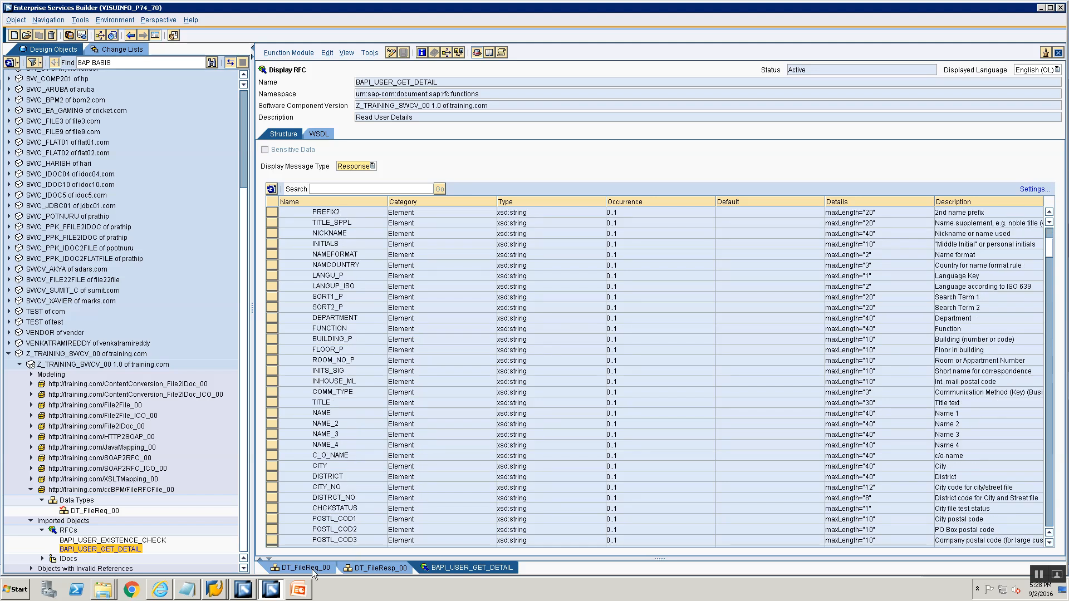
scroll(349, 392, up, 5)
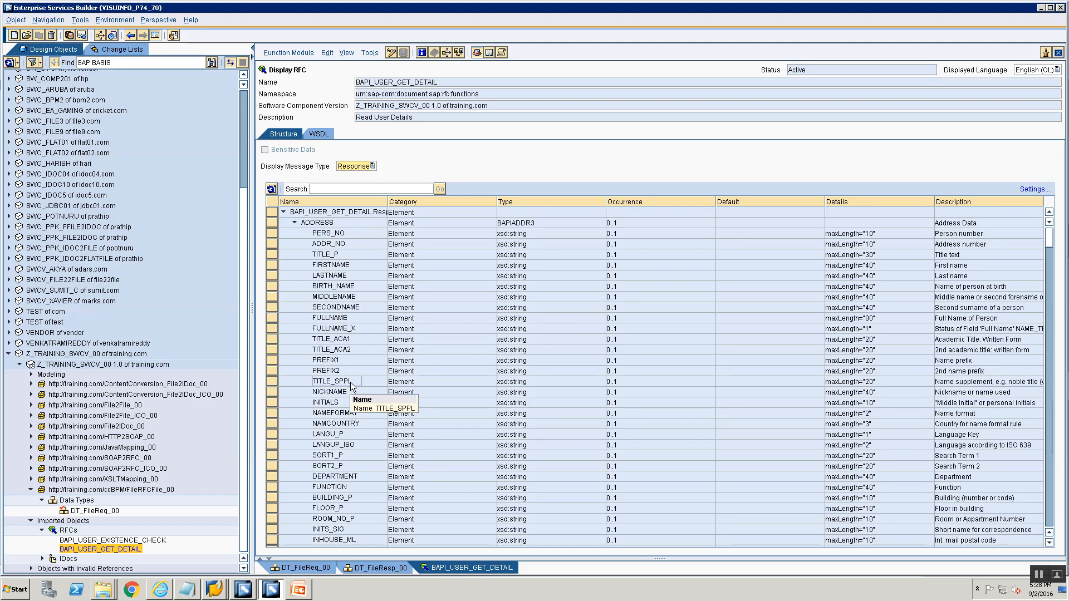
click(316, 567)
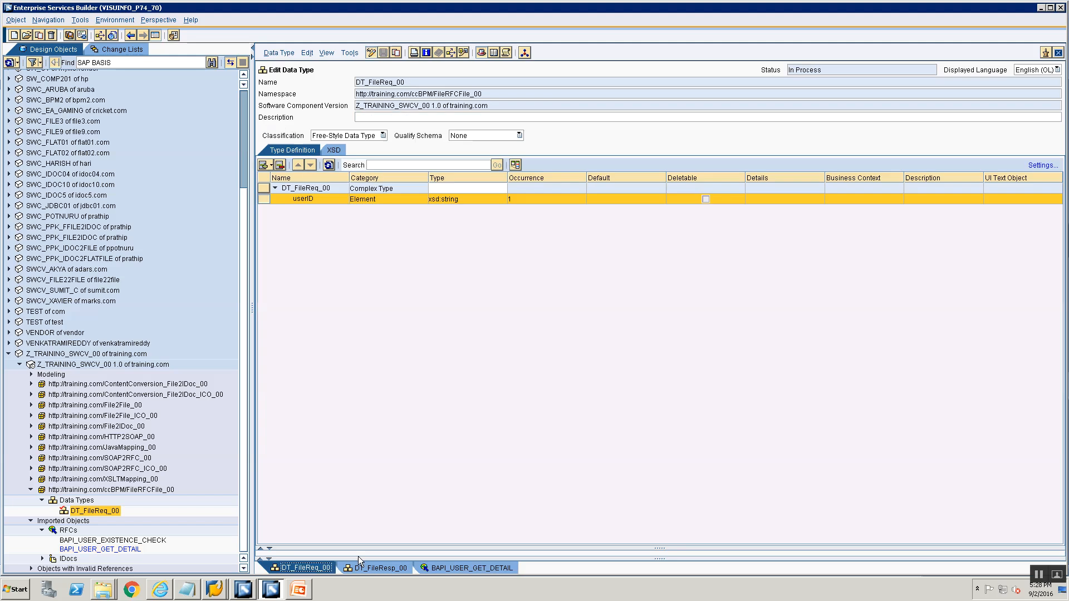
click(361, 566)
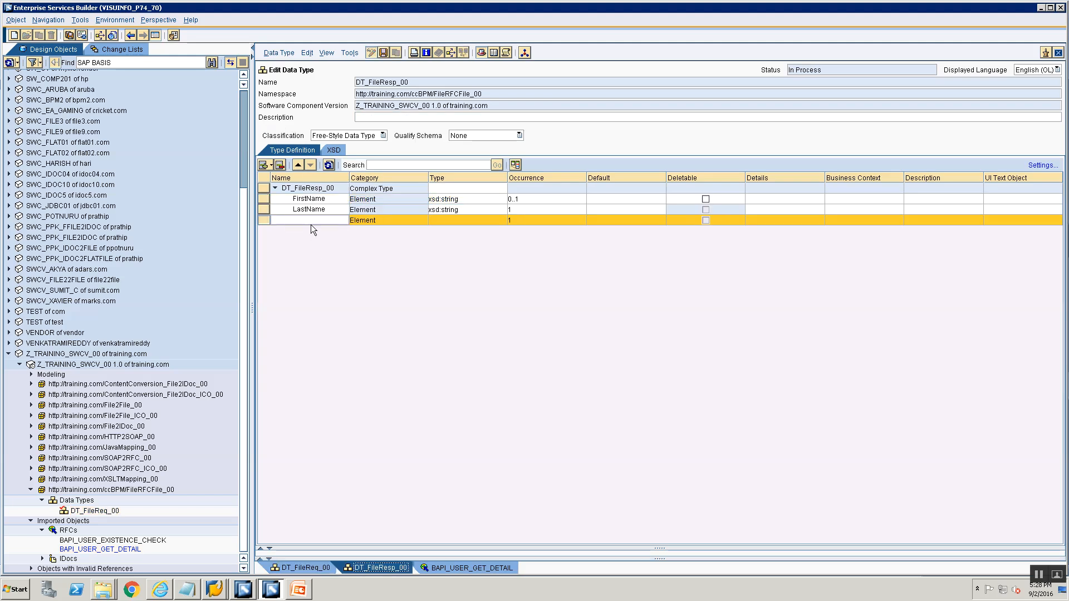
Name the new element row below LastName PersonnelNo and give it the type xsd:string
click(311, 221)
text(Per)
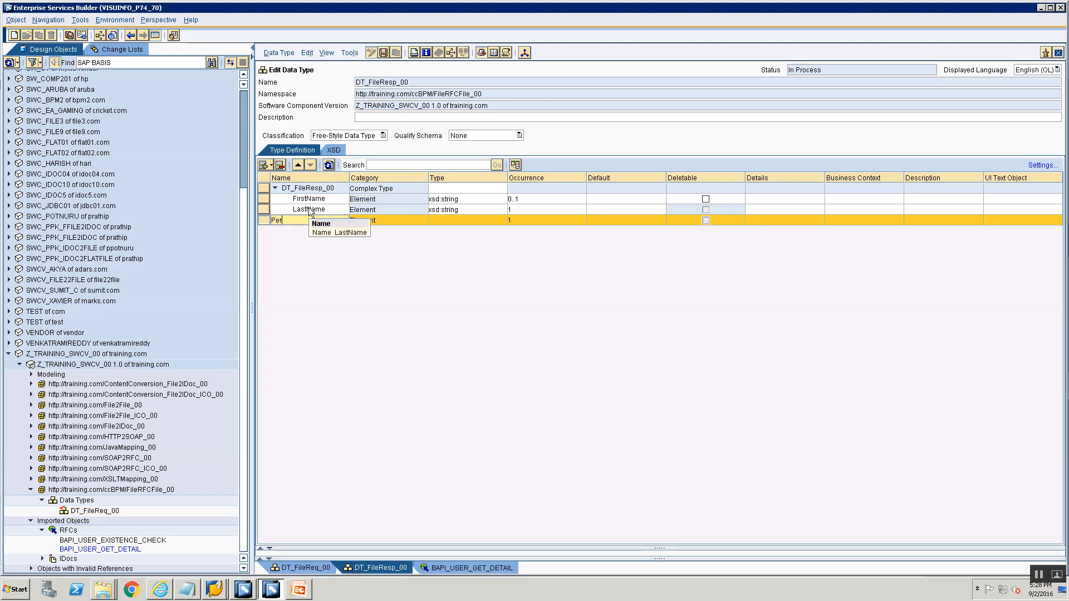
text(sonnelN)
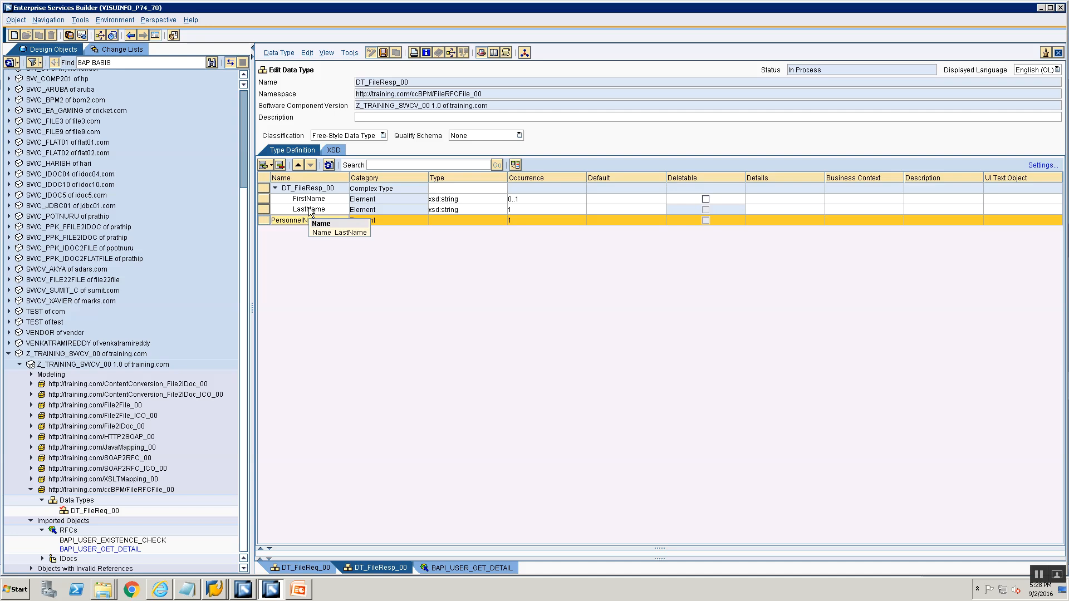
text(o)
click(476, 216)
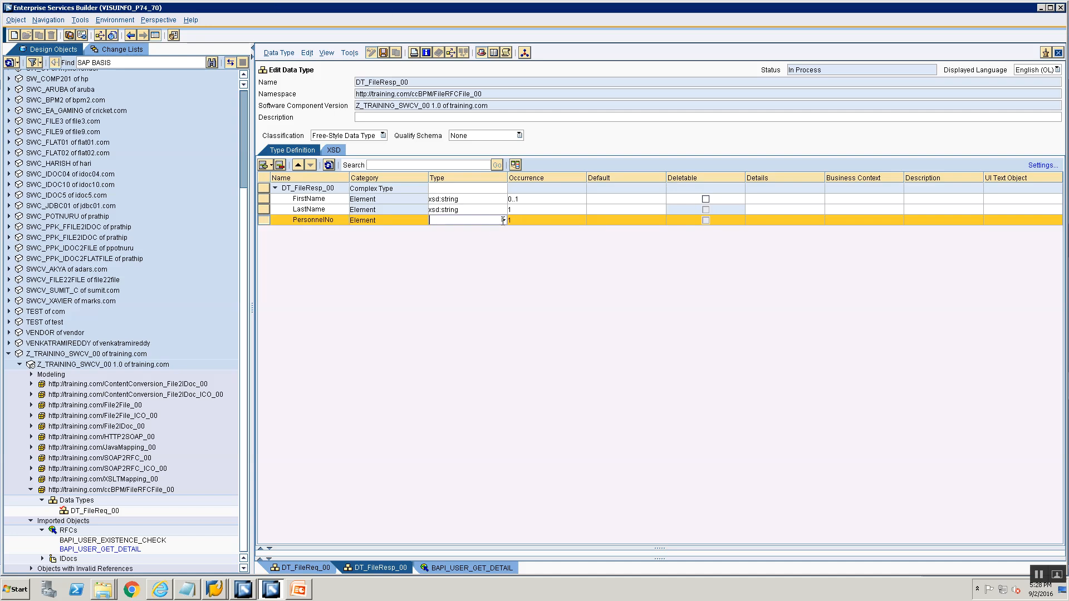
right_click(503, 220)
click(504, 220)
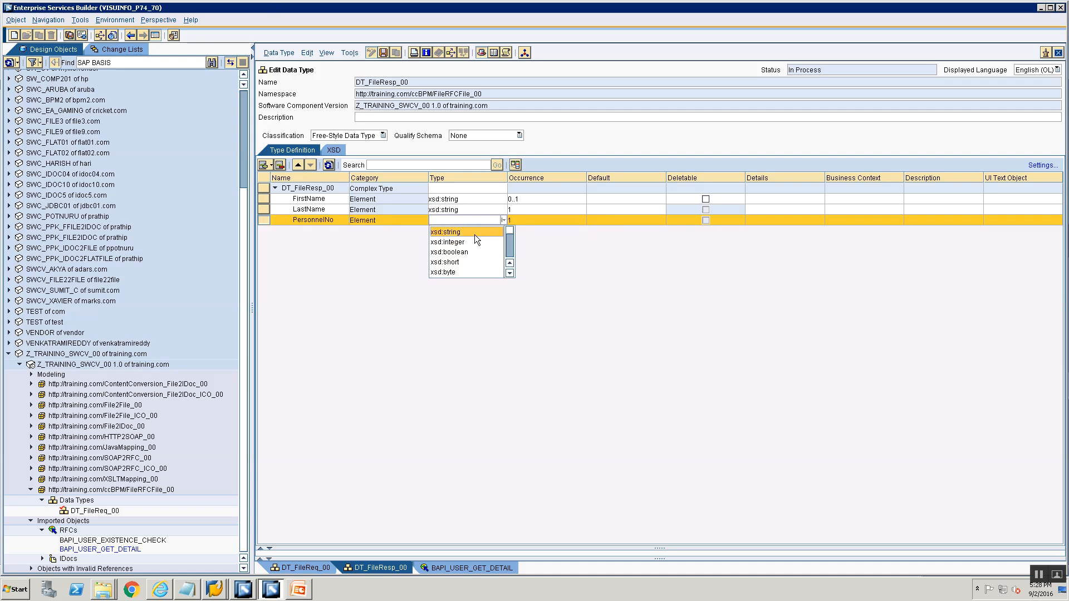
click(474, 234)
Insert an element named MiddleName with type xsd:string below PersonnelNo
click(269, 165)
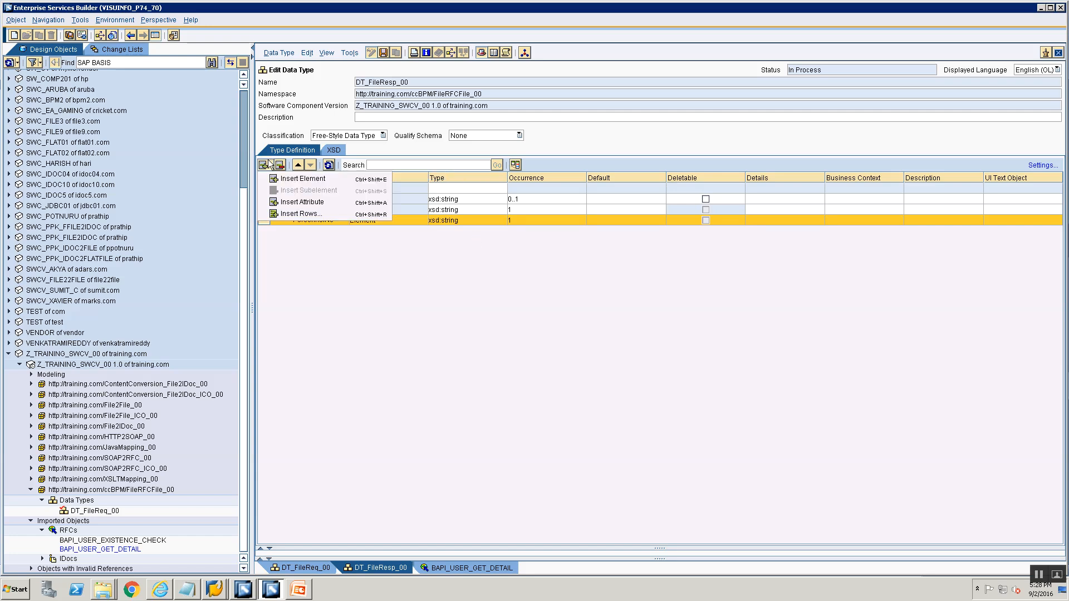
click(303, 178)
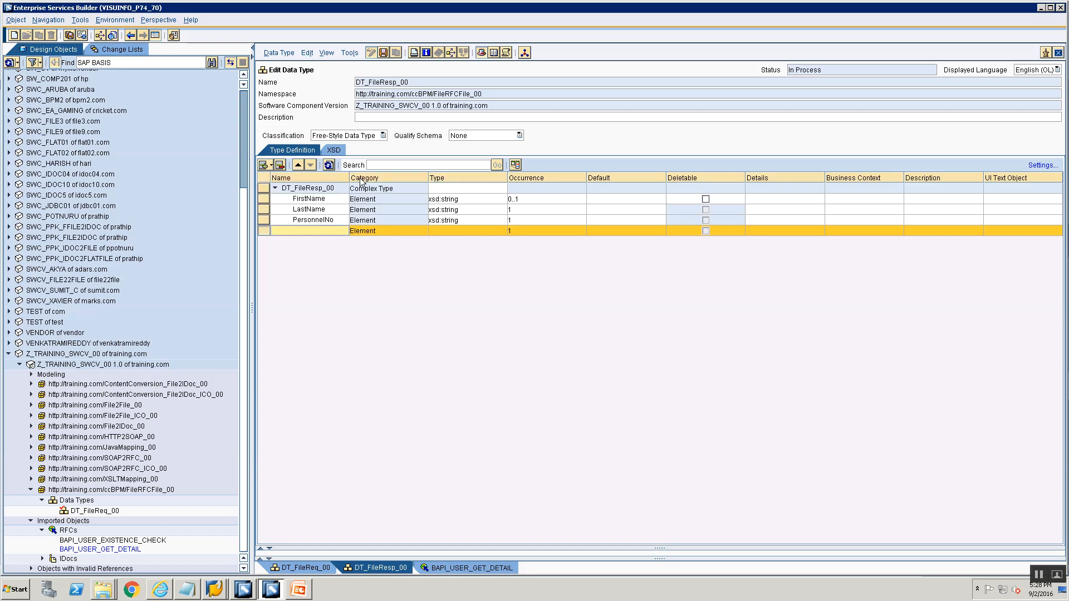
text(MiddleName)
click(449, 229)
click(504, 230)
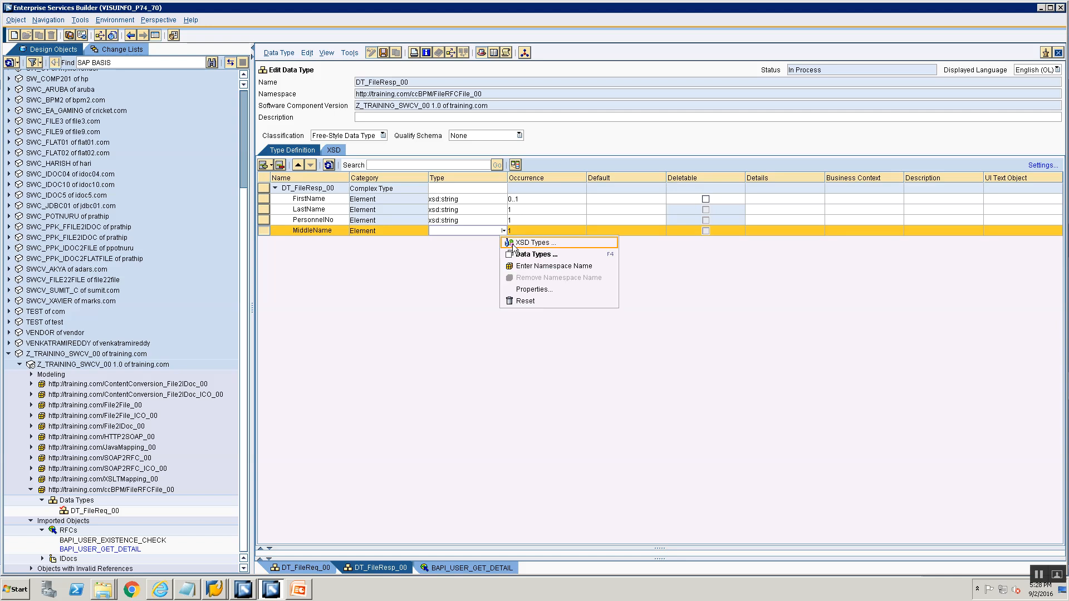
click(512, 243)
click(510, 242)
Set the minOccurs value of PersonnelNo to 0
click(539, 221)
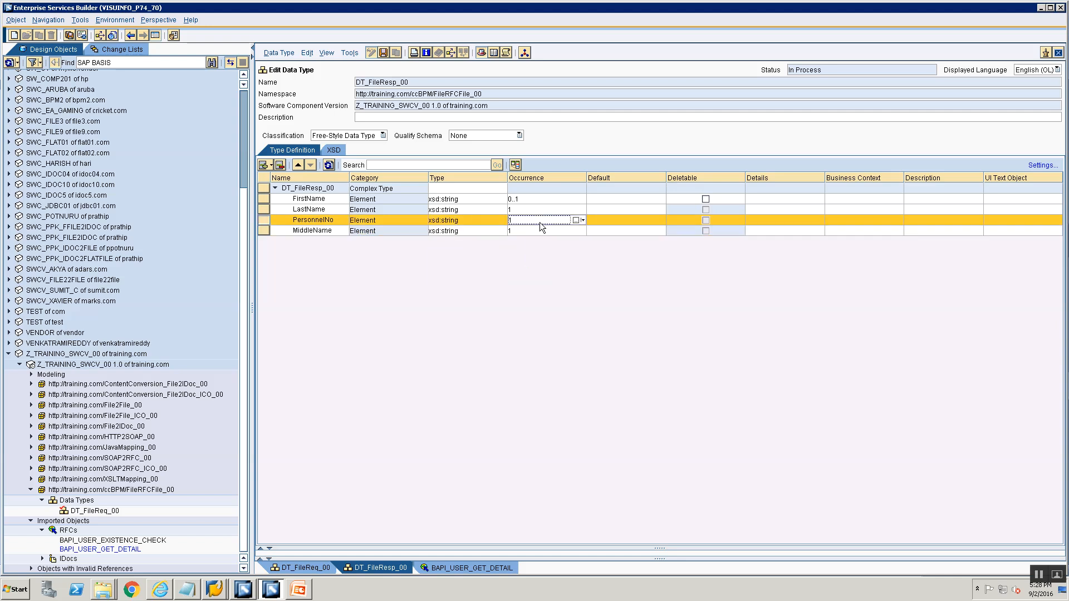
click(582, 220)
click(593, 230)
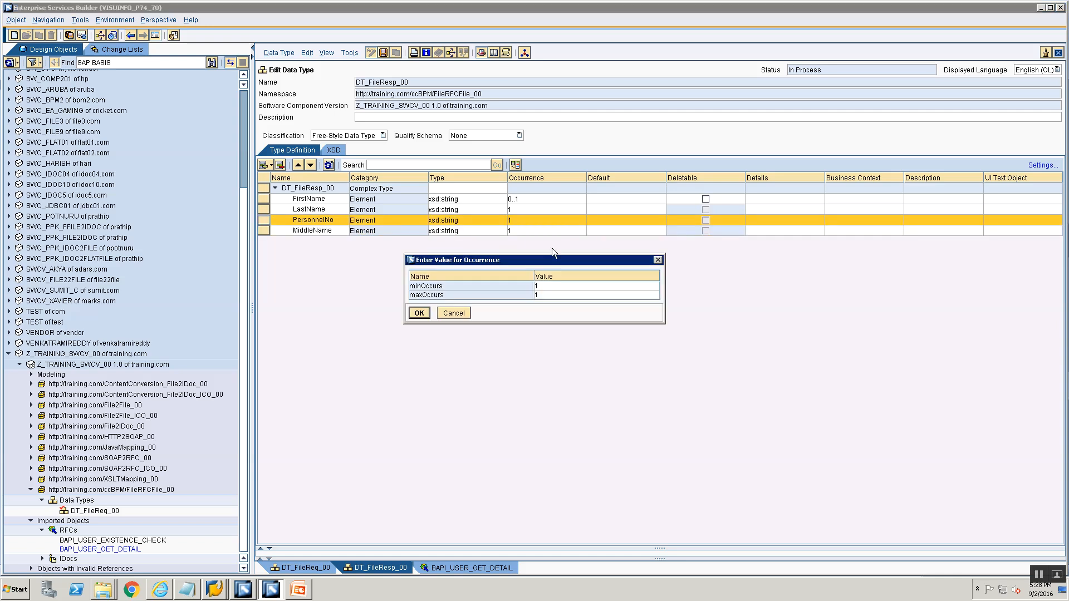
click(548, 285)
text(0)
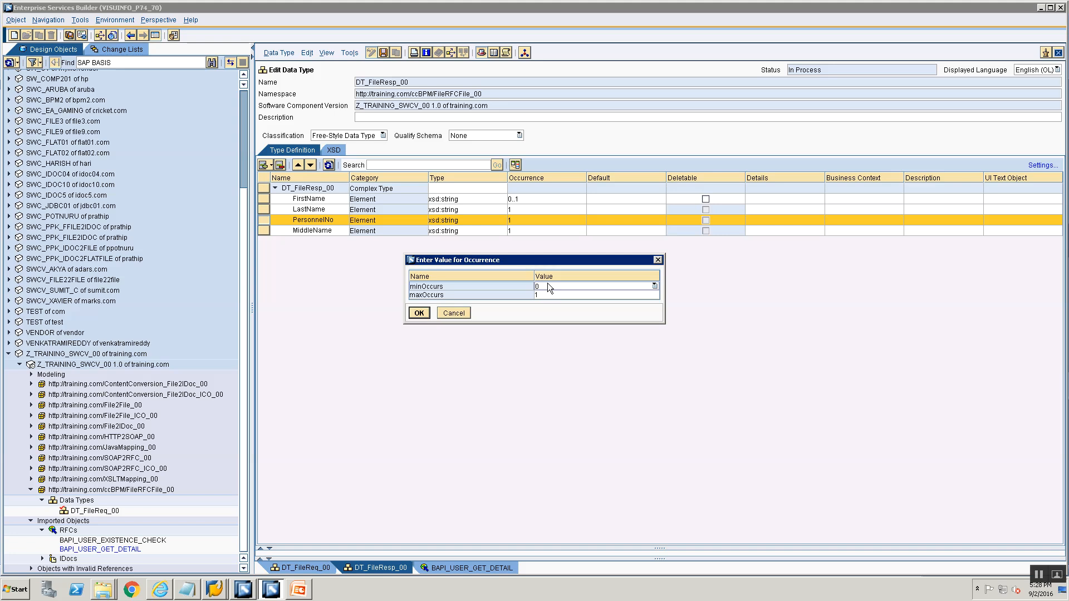
click(419, 314)
Set the minOccurs value of MiddleName to 0 and save the DT_FileResp_00 data type
click(519, 230)
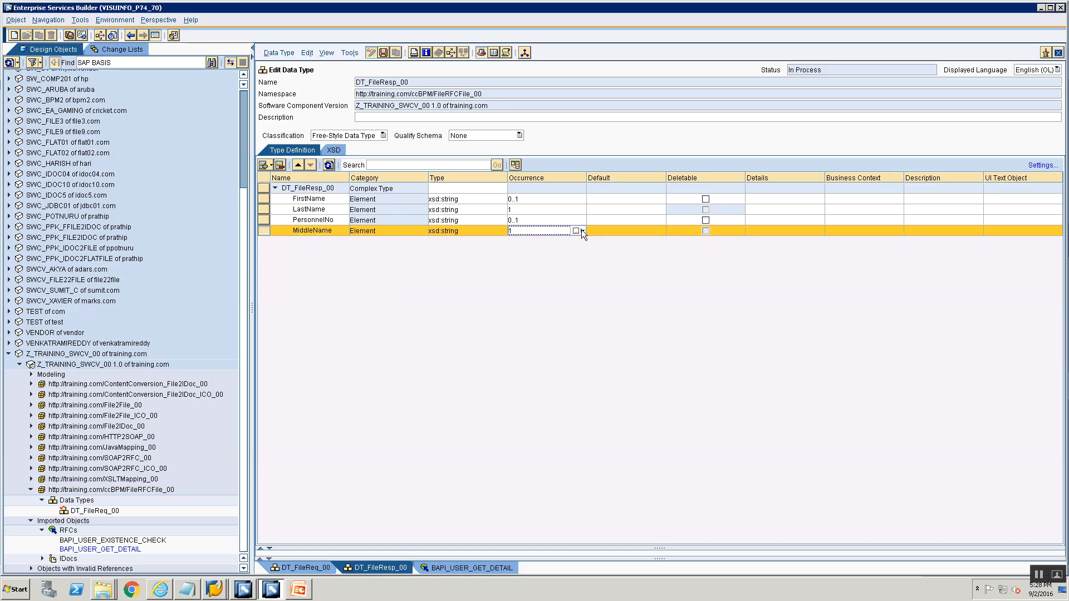
click(582, 230)
click(593, 240)
click(540, 284)
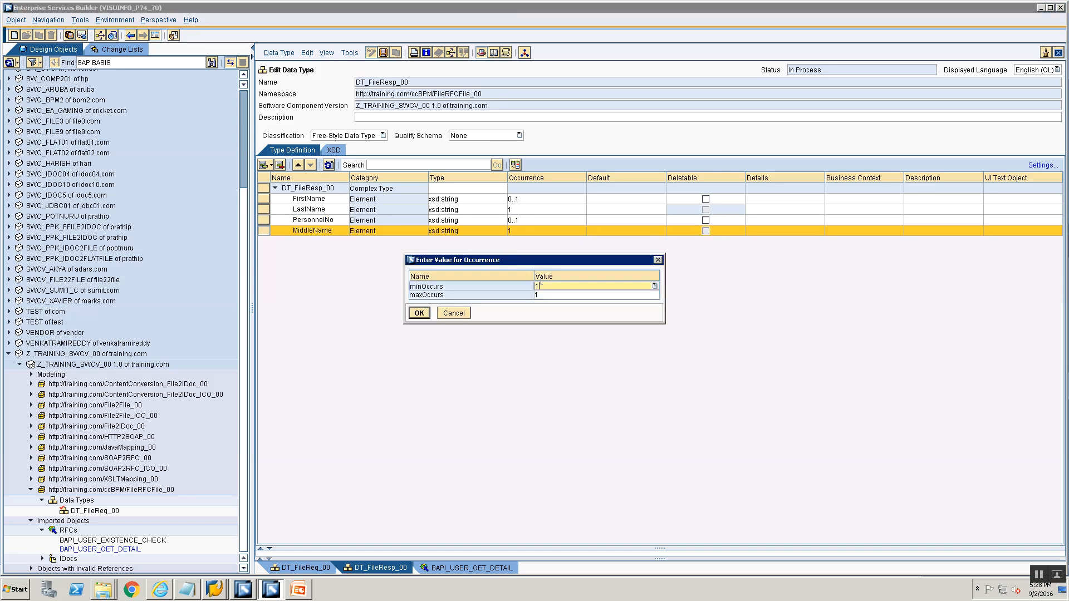
click(420, 313)
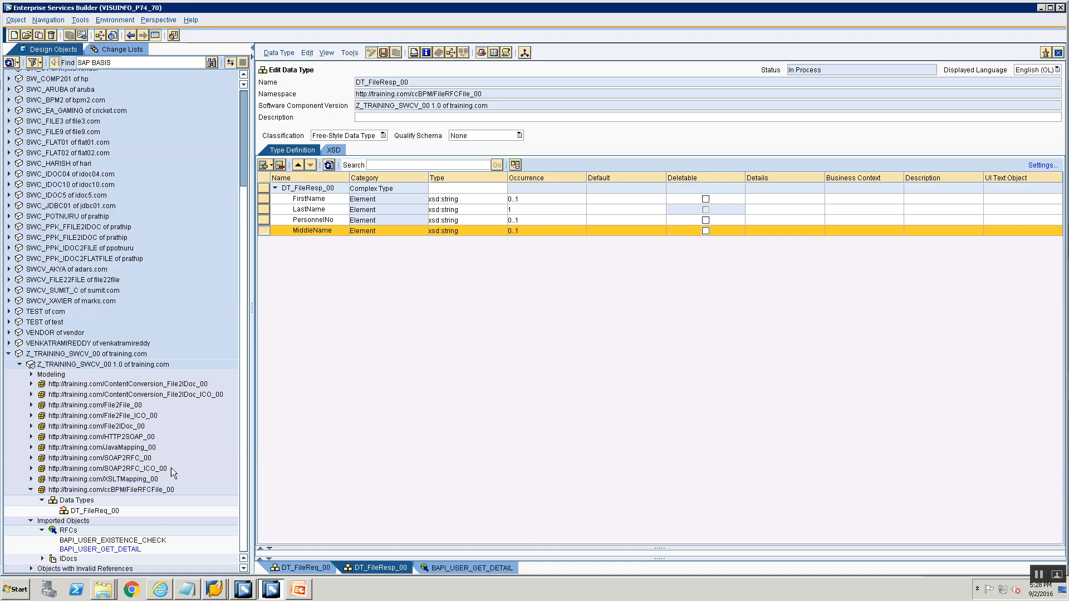
Create the message type MT_FileReq_00 in the ccBPM/FileRFCFile_00 namespace, assign DT_FileReq_00 as its data type and save it
click(81, 501)
right_click(81, 501)
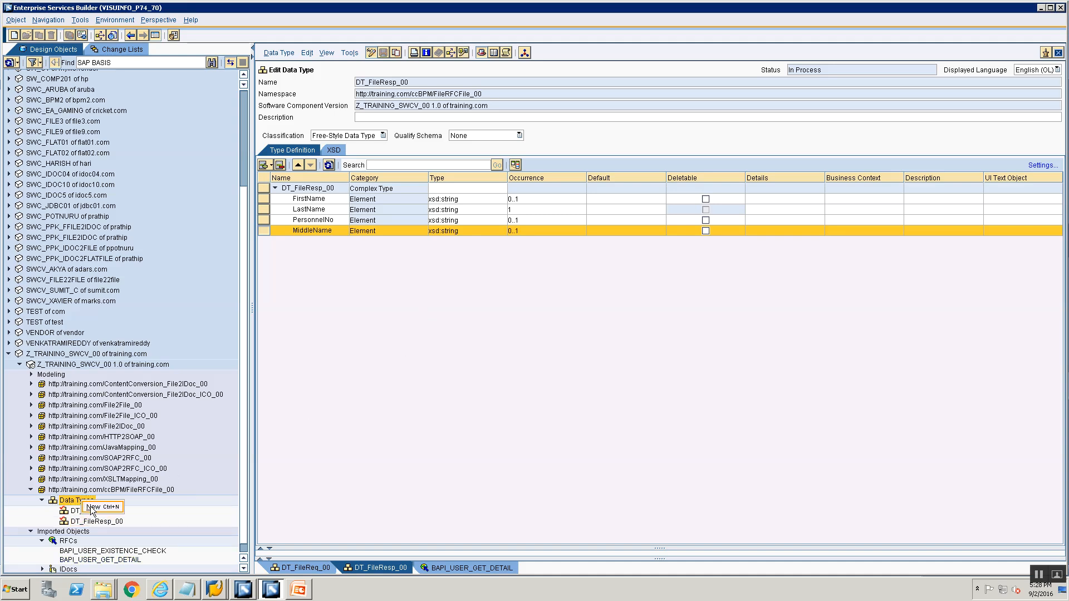
click(91, 507)
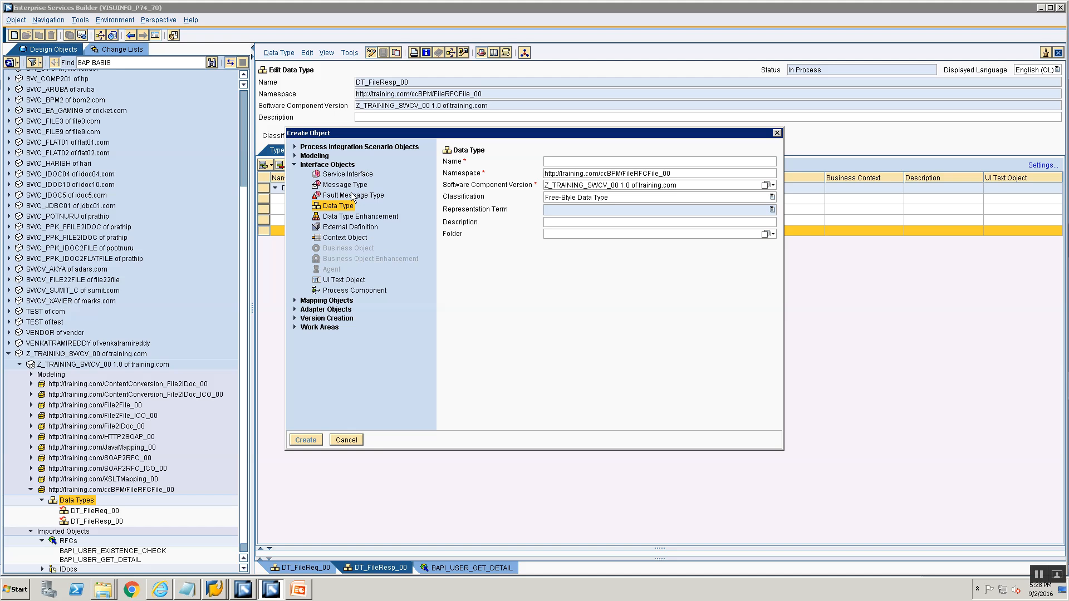
click(355, 195)
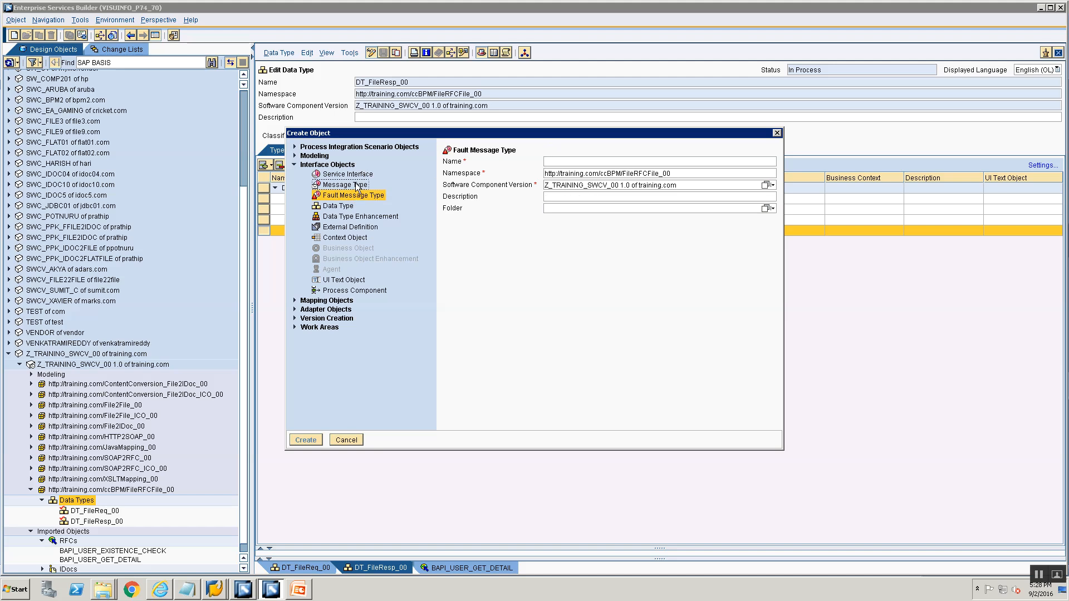
click(344, 184)
text(MT_)
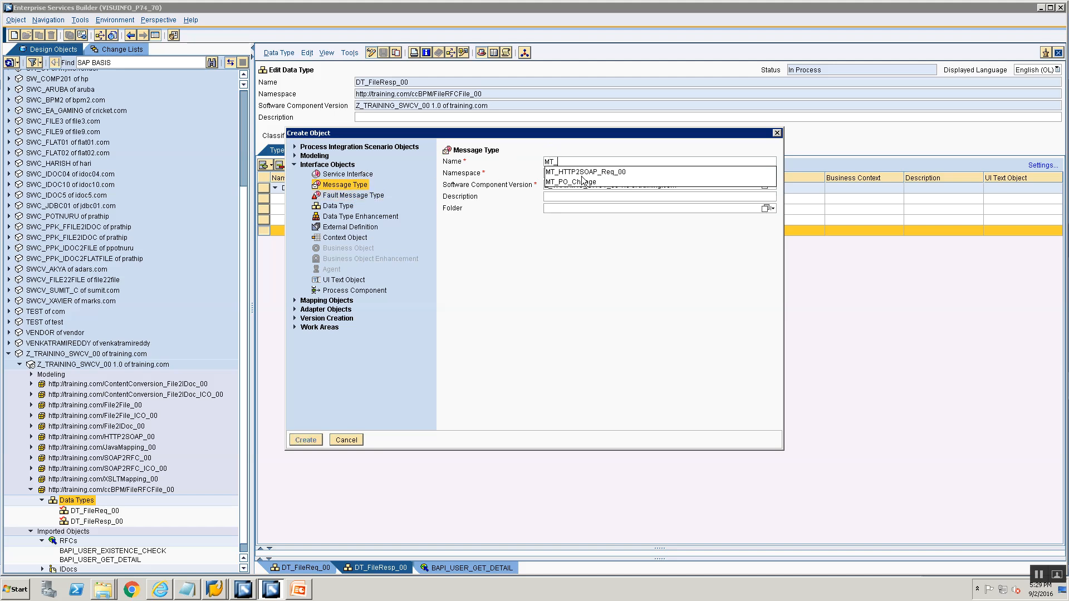
text(FileReq)
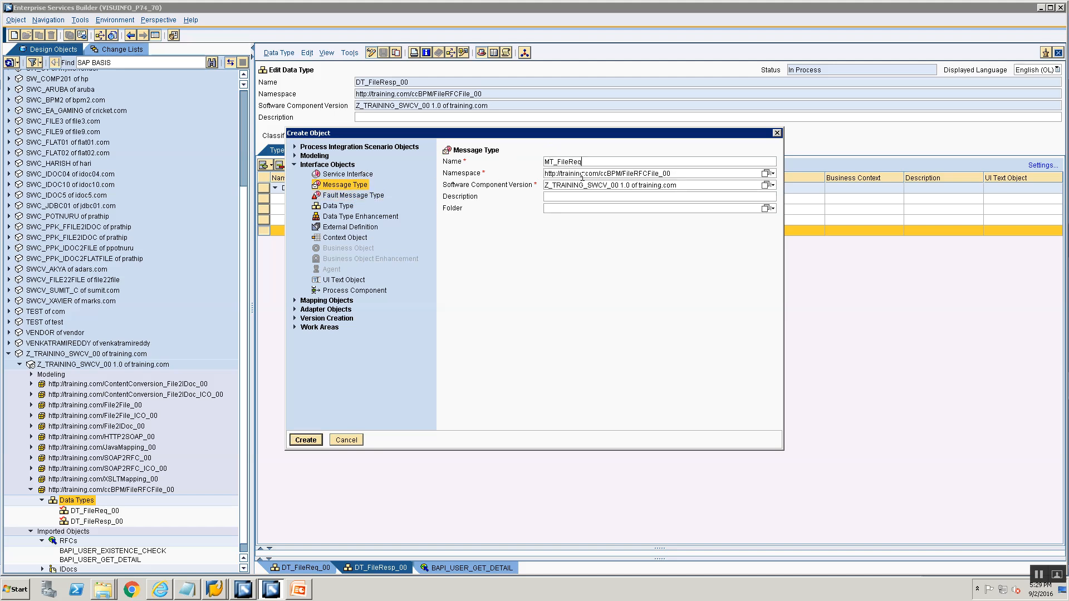
text(_00)
key(Return)
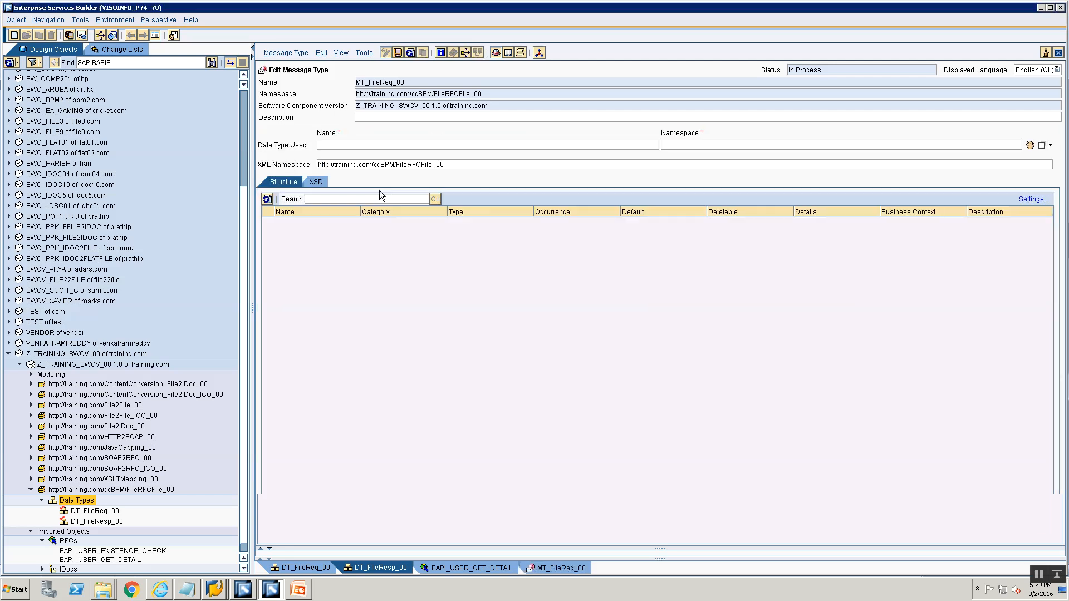
drag(87, 513, 346, 256)
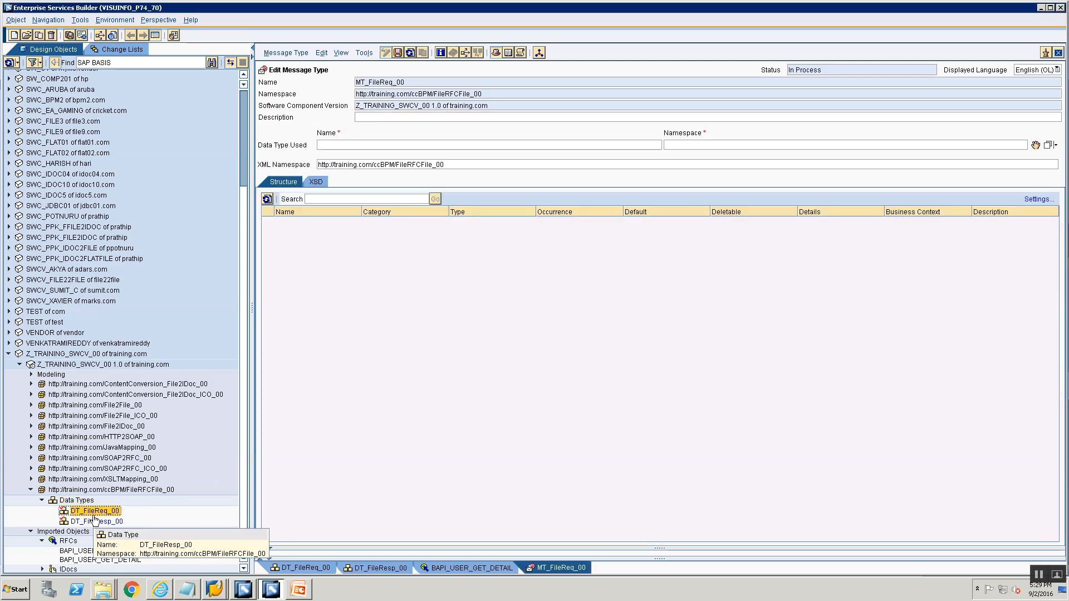
drag(1046, 146, 1036, 145)
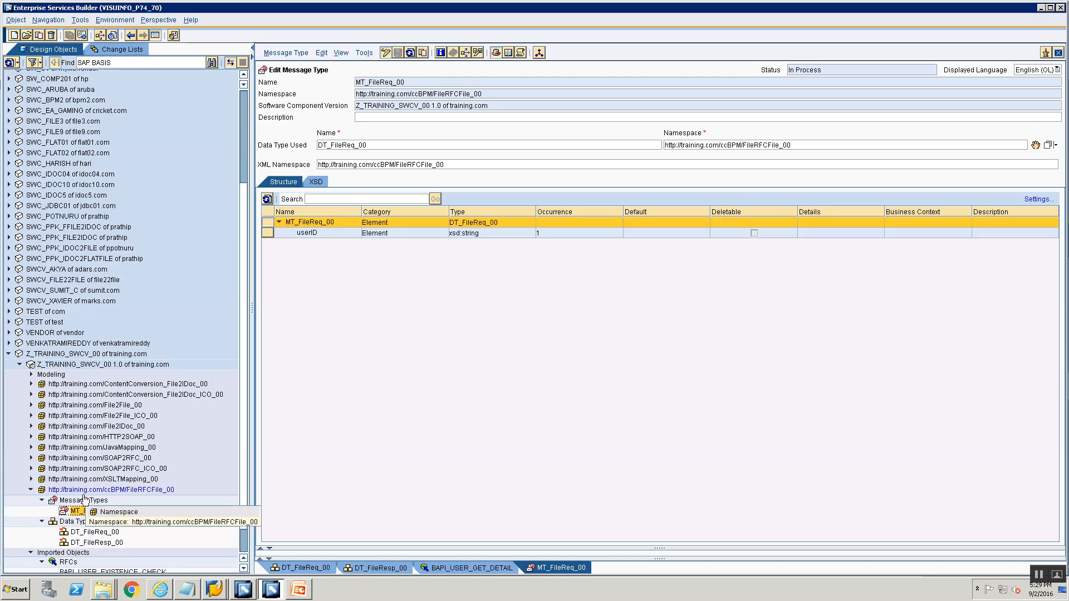
Create and save the message type MT_FileResp_00 using data type DT_FileResp_00, and close all open objects
right_click(82, 501)
click(89, 511)
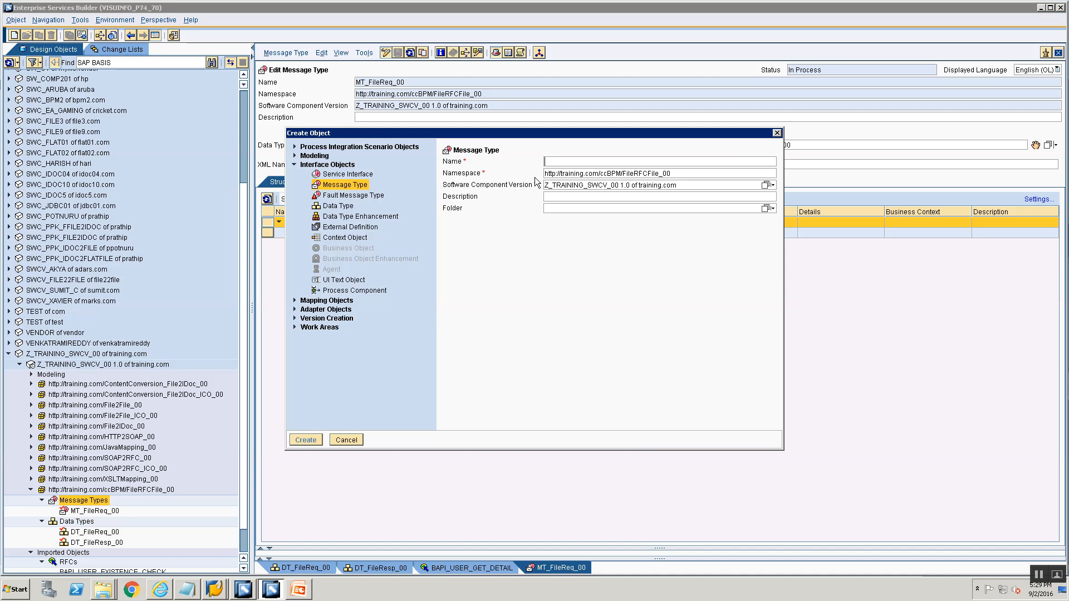
text(MT_Fi)
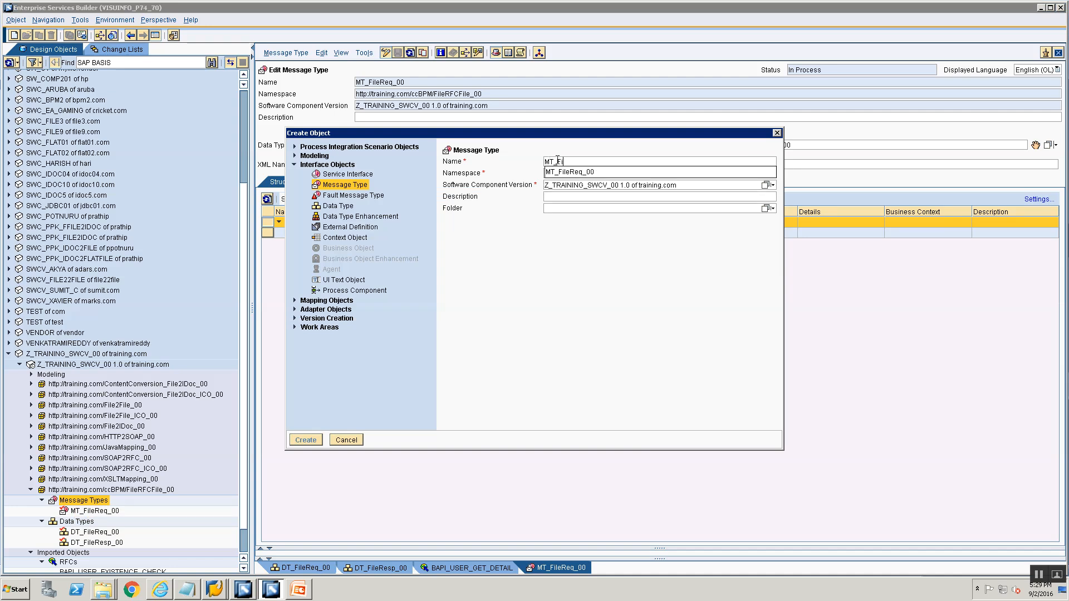
text(leResp_)
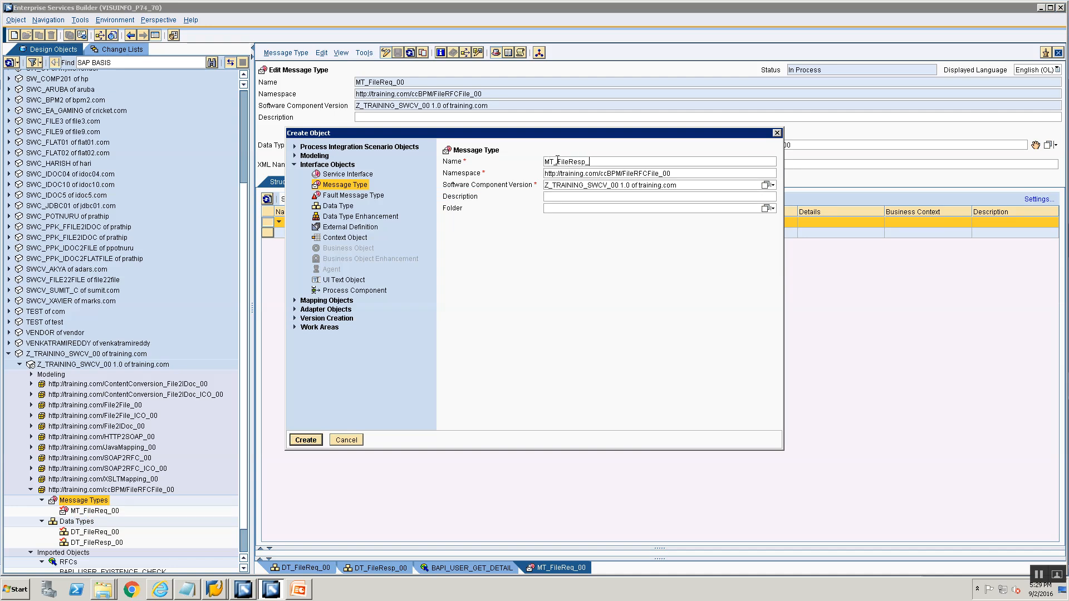
text(00)
click(306, 440)
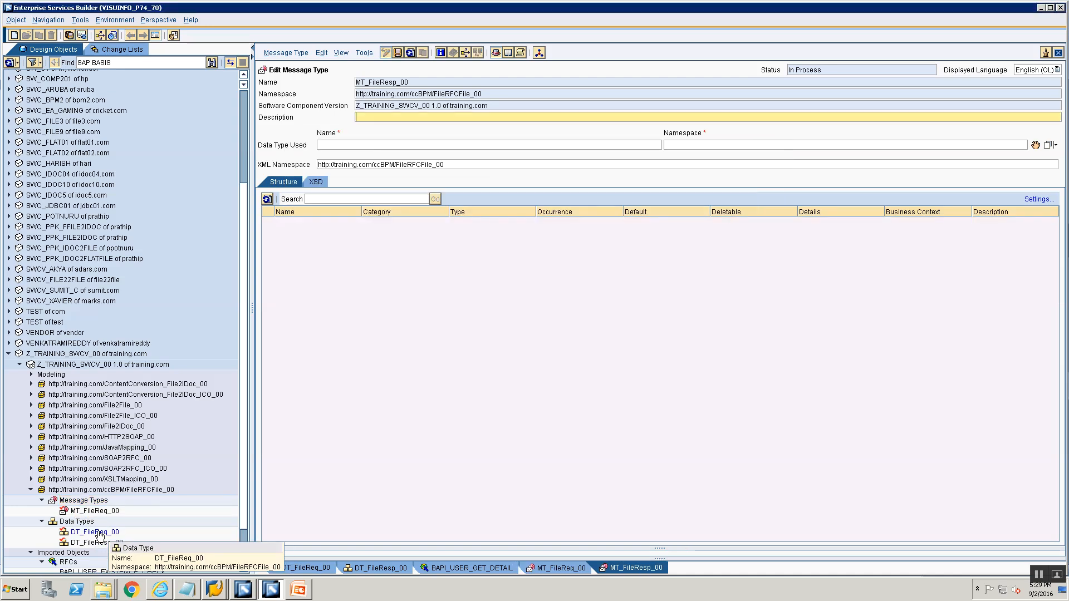
click(78, 532)
drag(78, 543, 1035, 146)
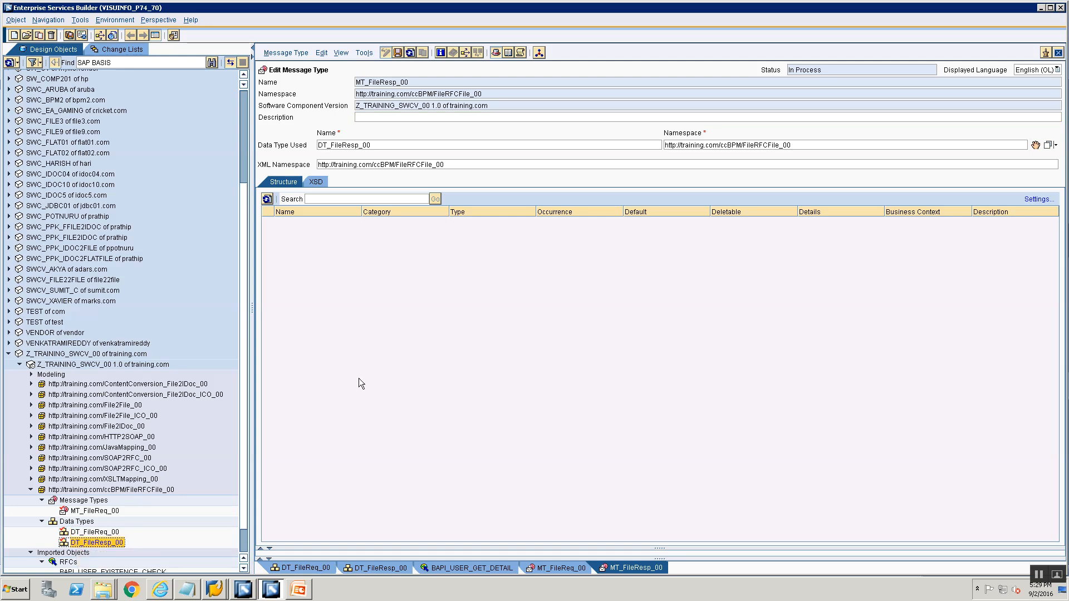
key(ctrl+s)
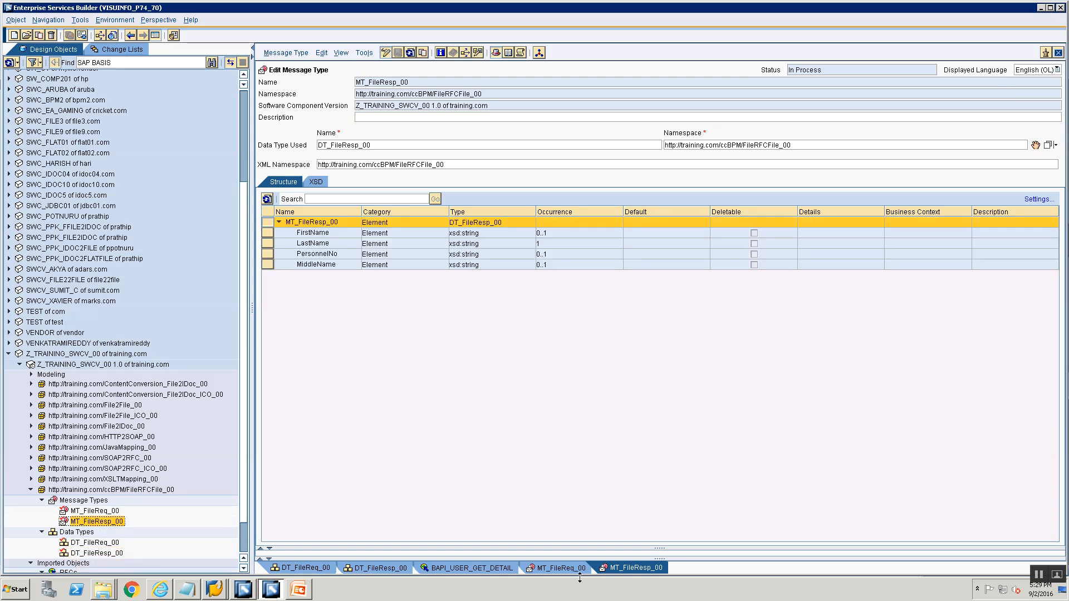
right_click(568, 566)
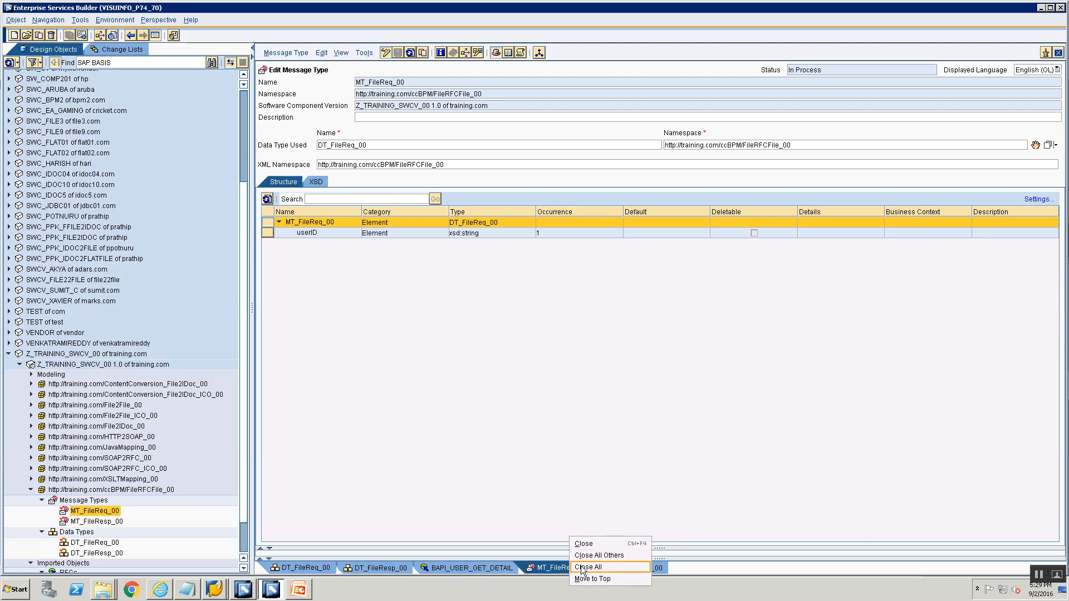
click(588, 567)
Create and save the outbound asynchronous service interface SIOA_FileReq_00 with MT_FileReq_00 as its request message
click(99, 498)
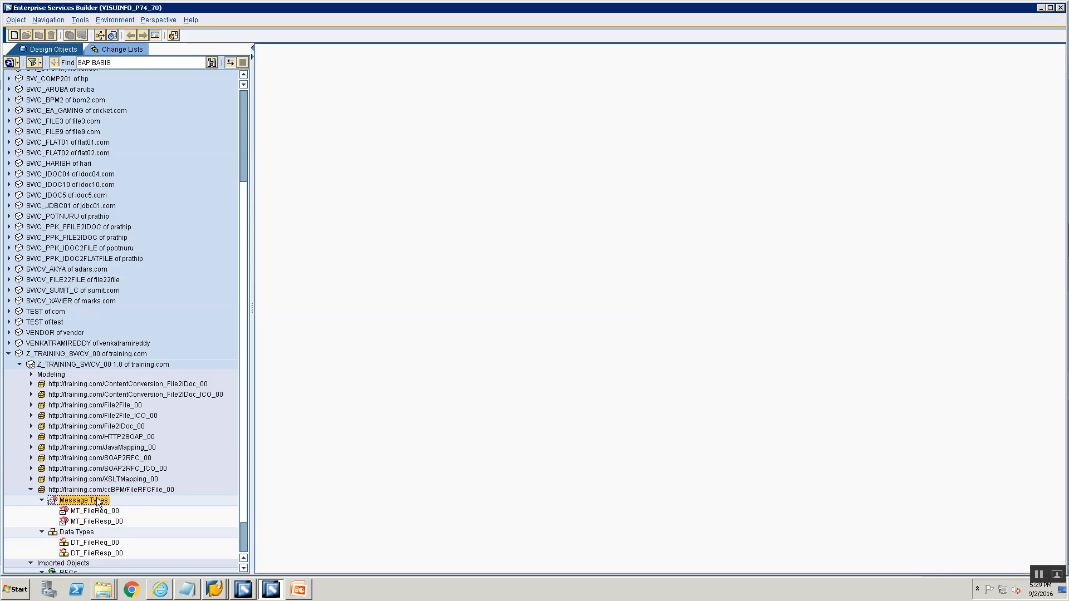
right_click(103, 503)
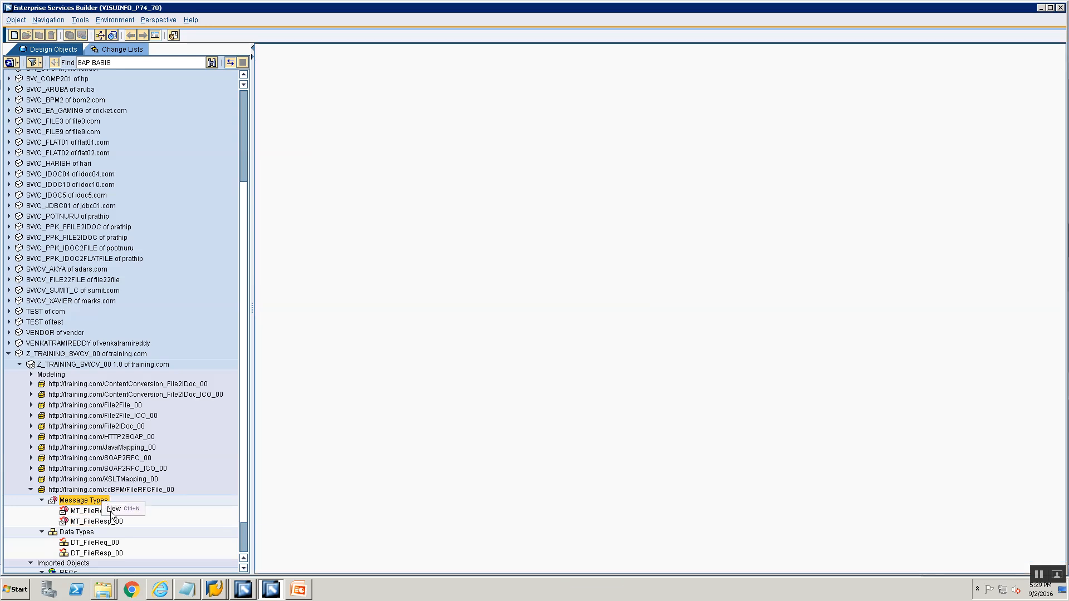
click(115, 509)
click(329, 175)
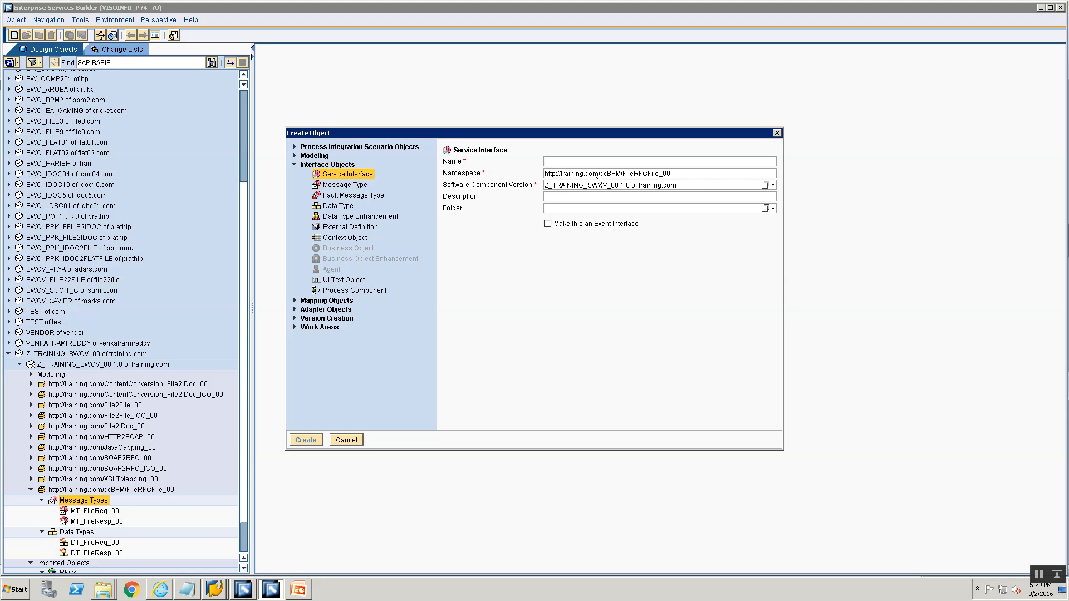
text(SIOA)
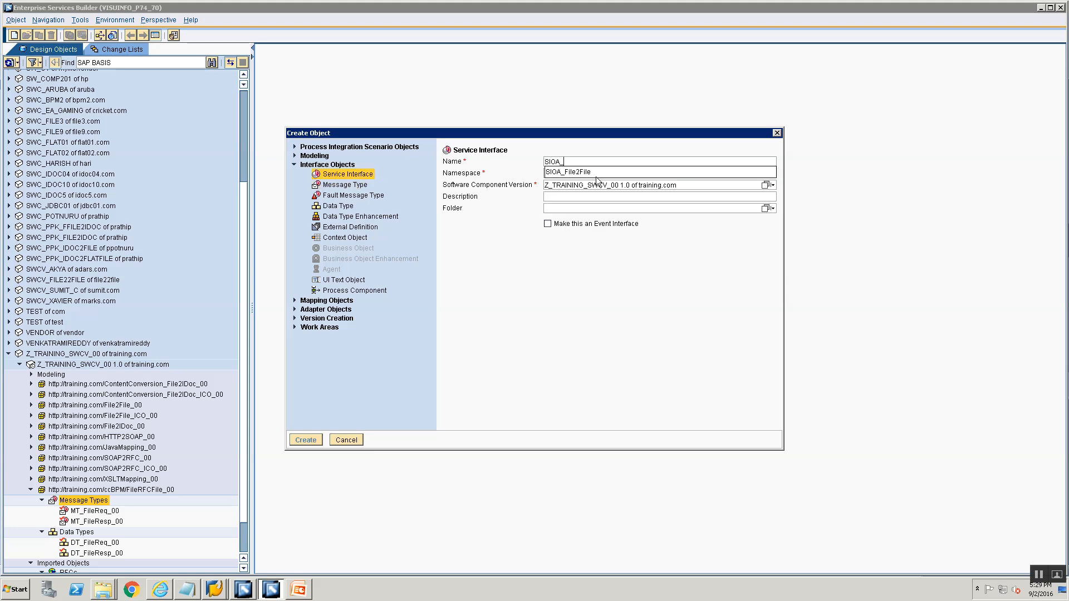
text(_FileReq_00)
key(Return)
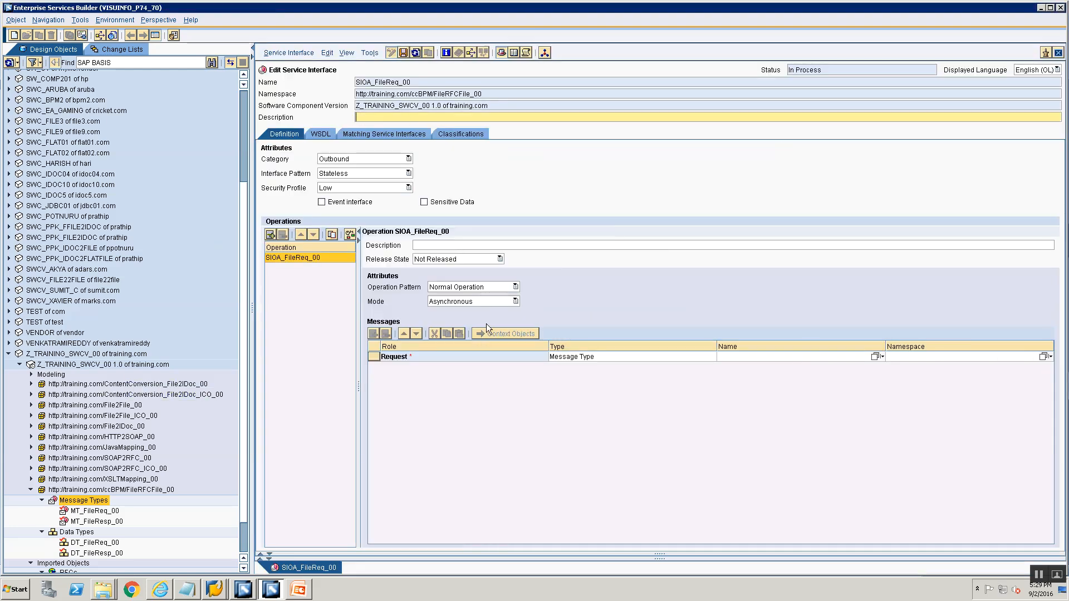
click(82, 511)
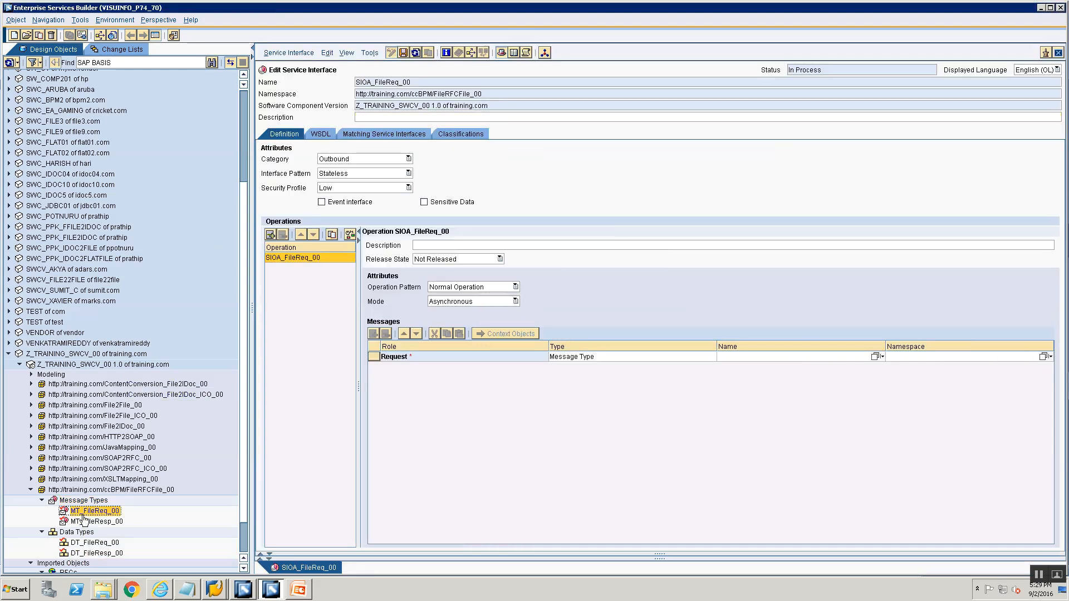
drag(81, 515, 802, 356)
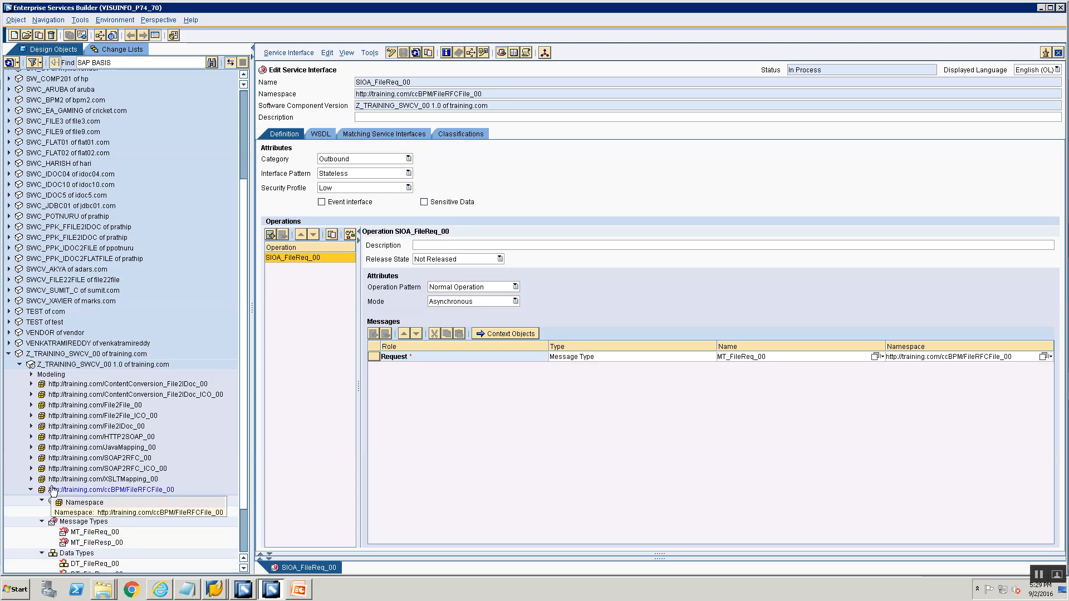
Create the service interface SIAA_FileReq in the ccBPM/FileRFCFile_00 namespace, consulting the File-to-BPM slide in PowerPoint for its type
right_click(55, 501)
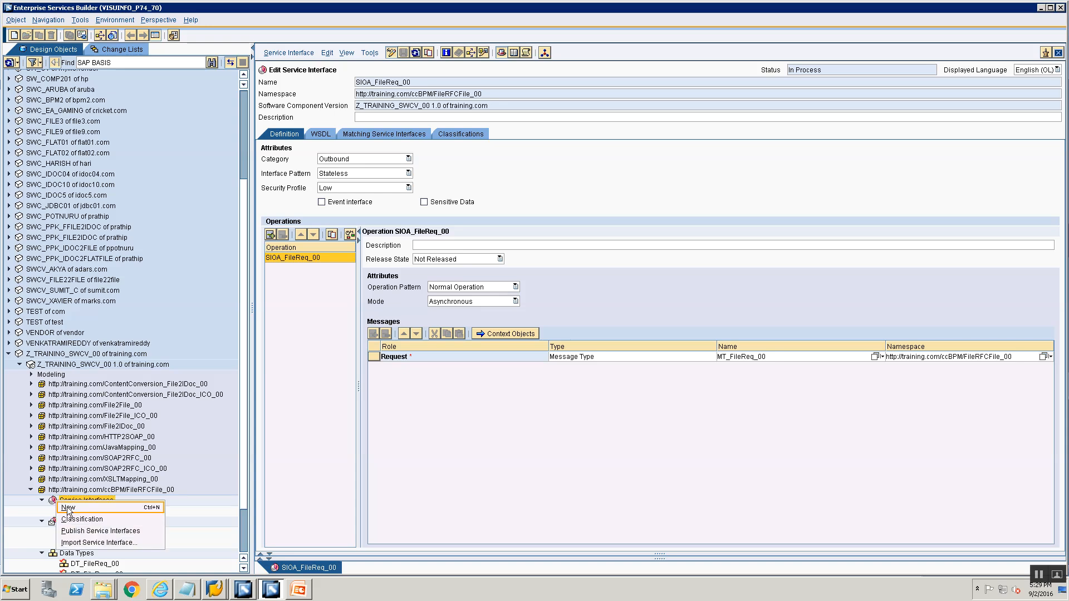
click(67, 507)
text(SIIA_)
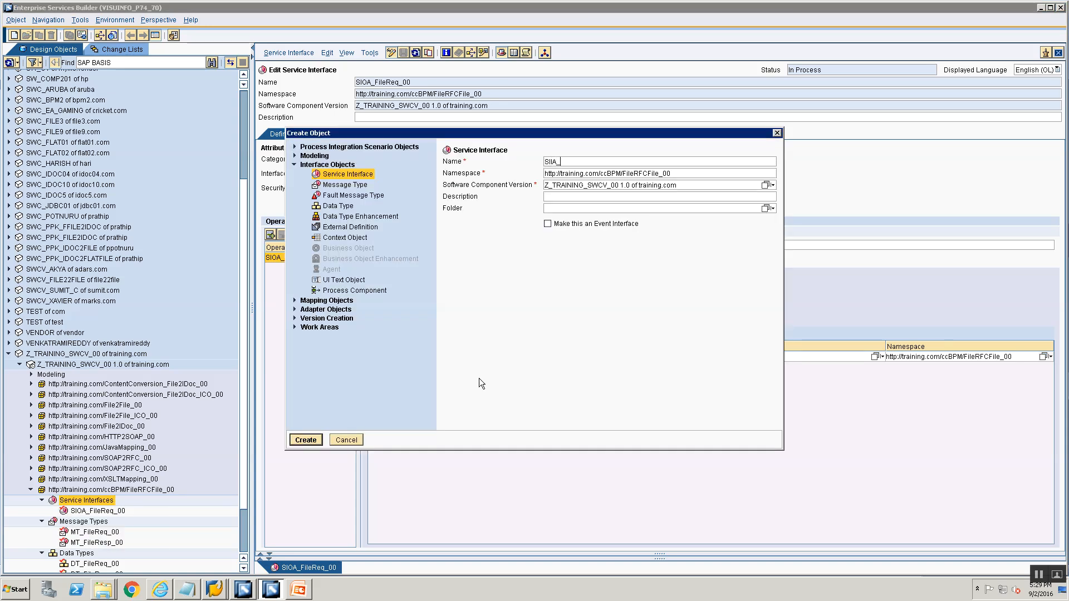
key(alt+Tab)
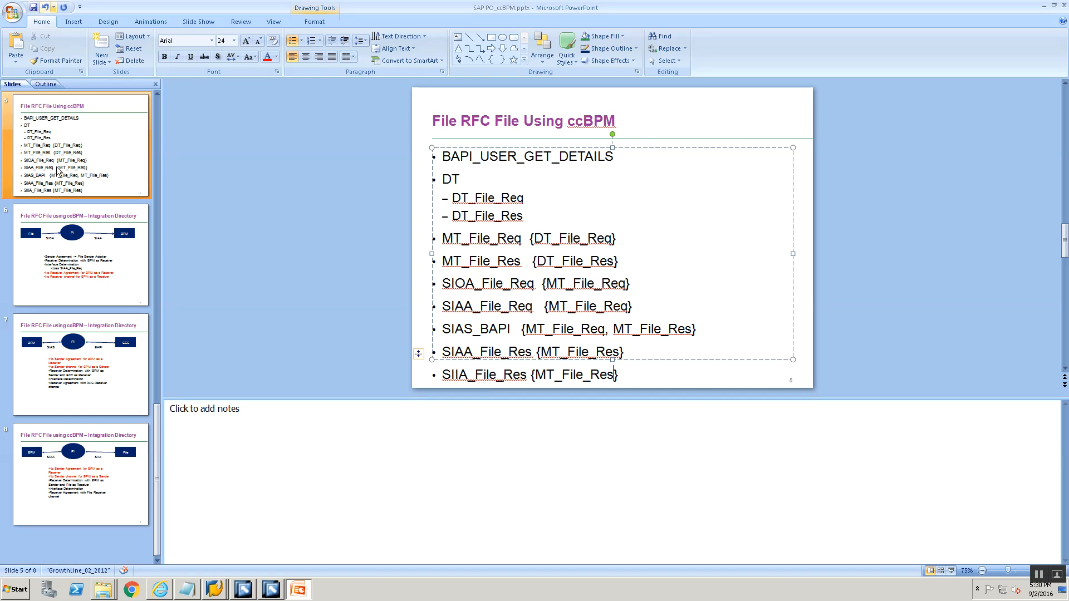
click(59, 246)
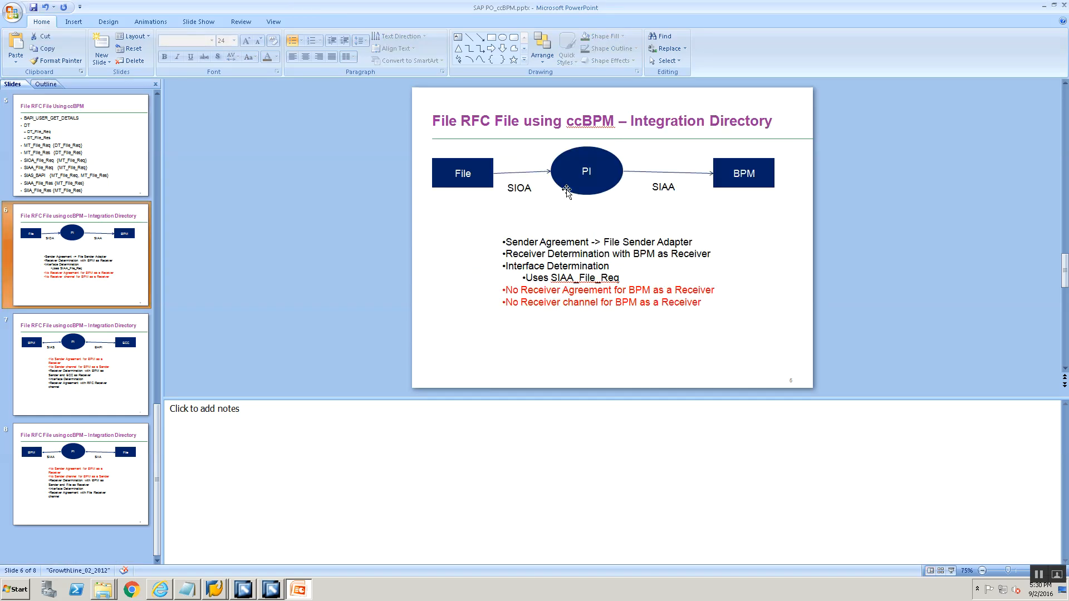
key(alt+Tab)
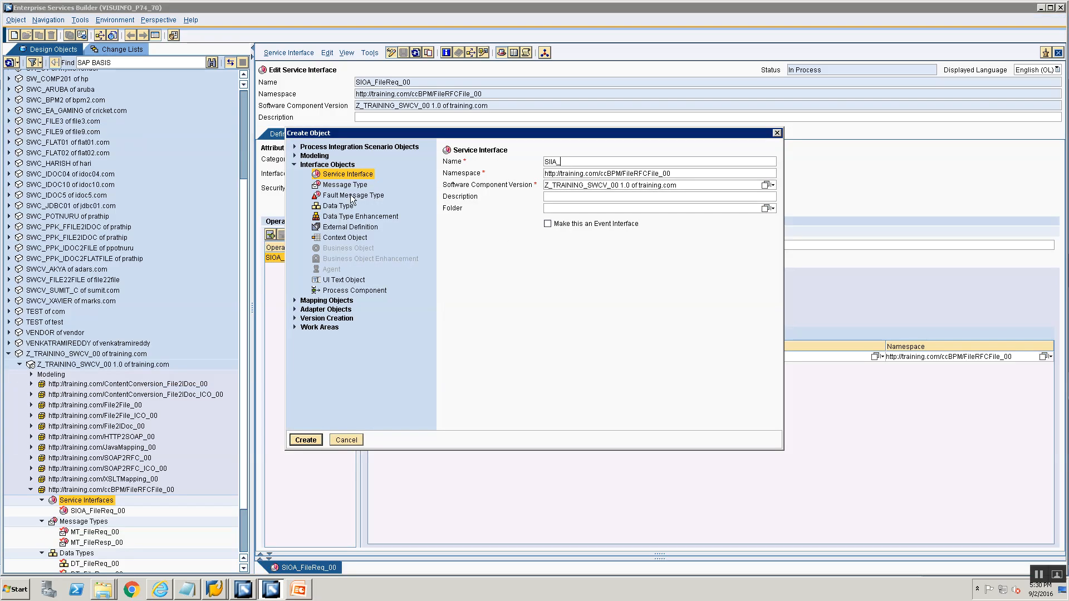
text(AA)
text(Rcv)
key(BackSpace)
key(BackSpace)
key(BackSpace)
key(alt+Tab)
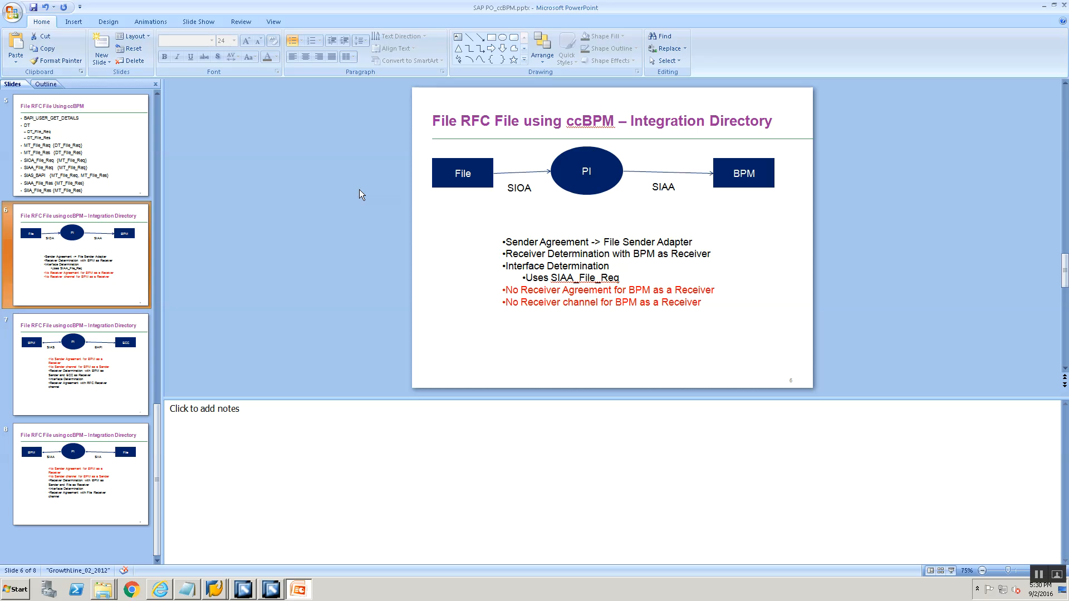
key(alt+Tab)
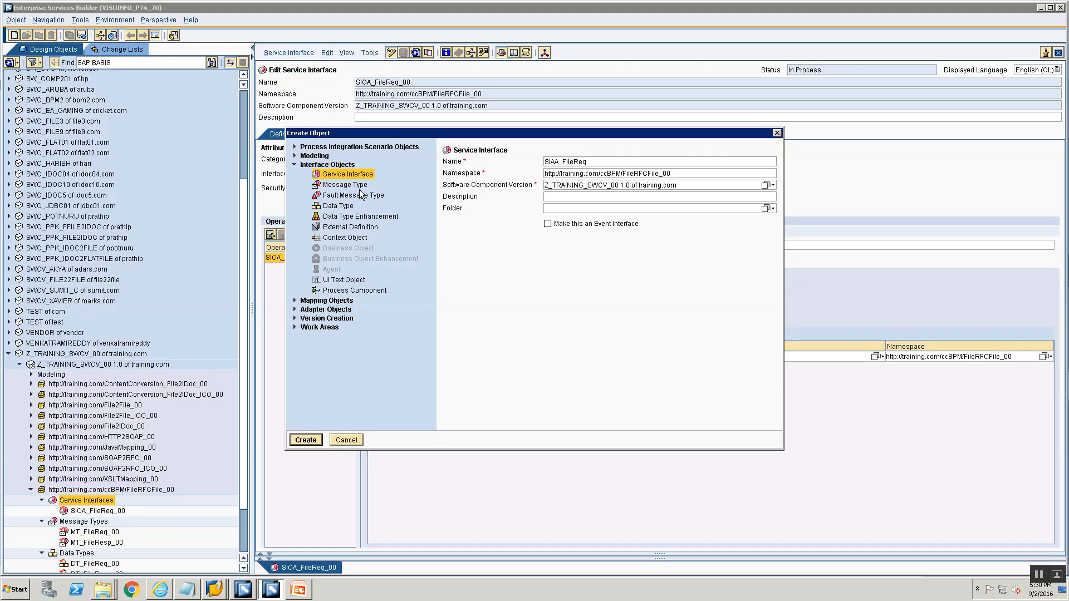
click(306, 439)
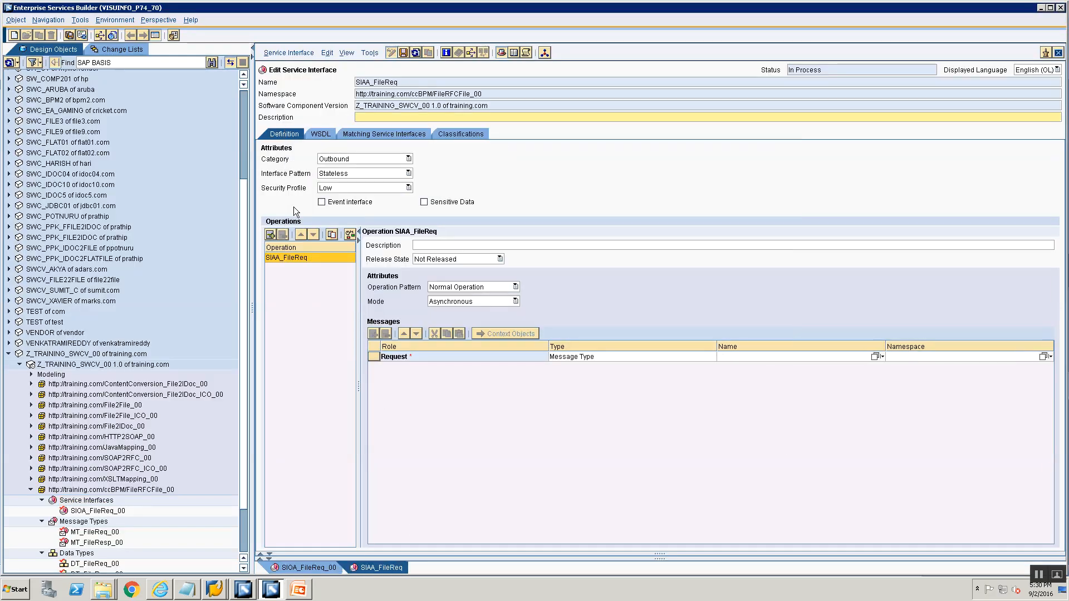
Set the category of SIAA_FileReq to Abstract, assign MT_FileReq_00 as its request message and save it
click(349, 161)
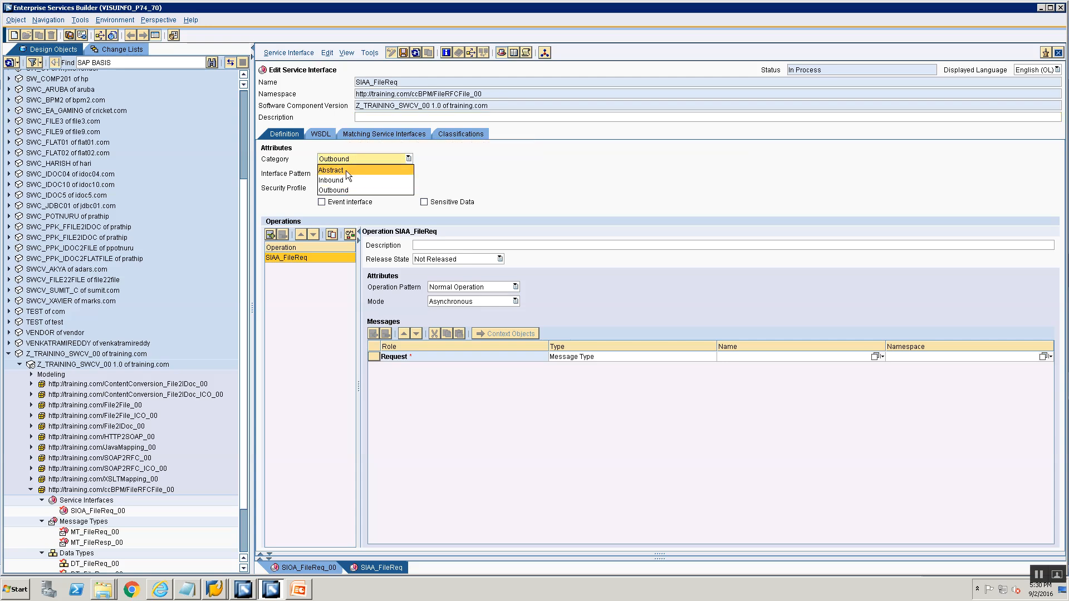
click(346, 170)
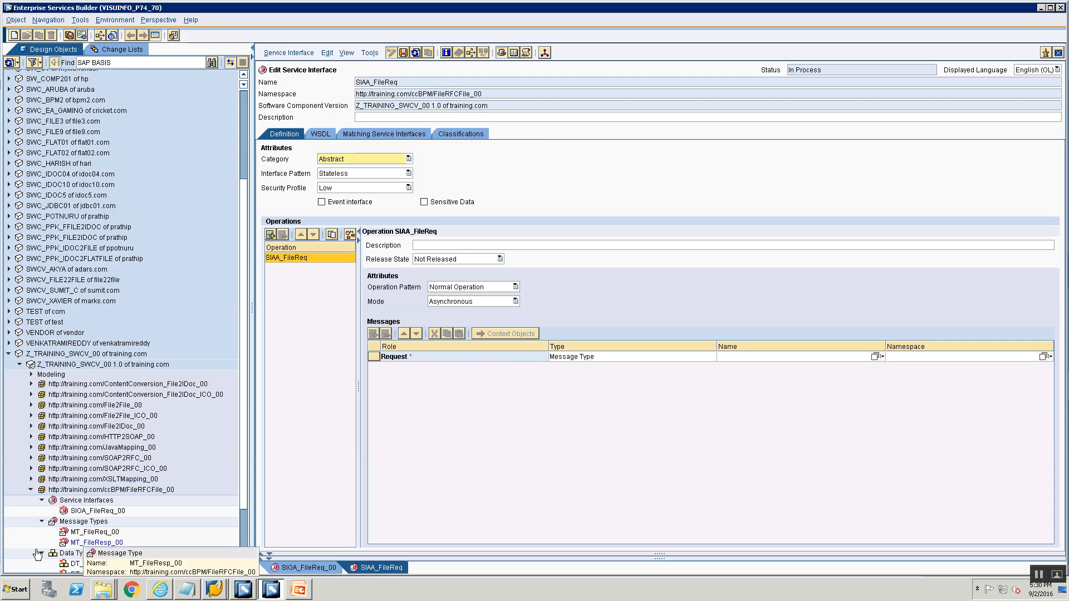
drag(83, 533, 743, 360)
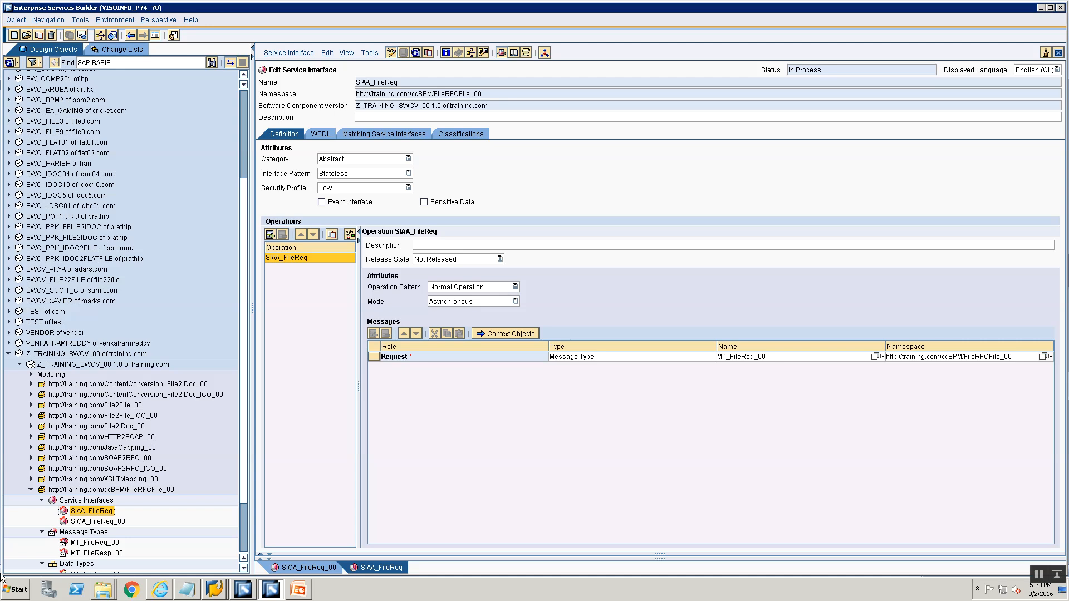
Create the service interface SIAS_BAPI_User_Get_Details_00 in the same namespace, consulting the BPM-to-ECC slide in PowerPoint for its type
click(71, 501)
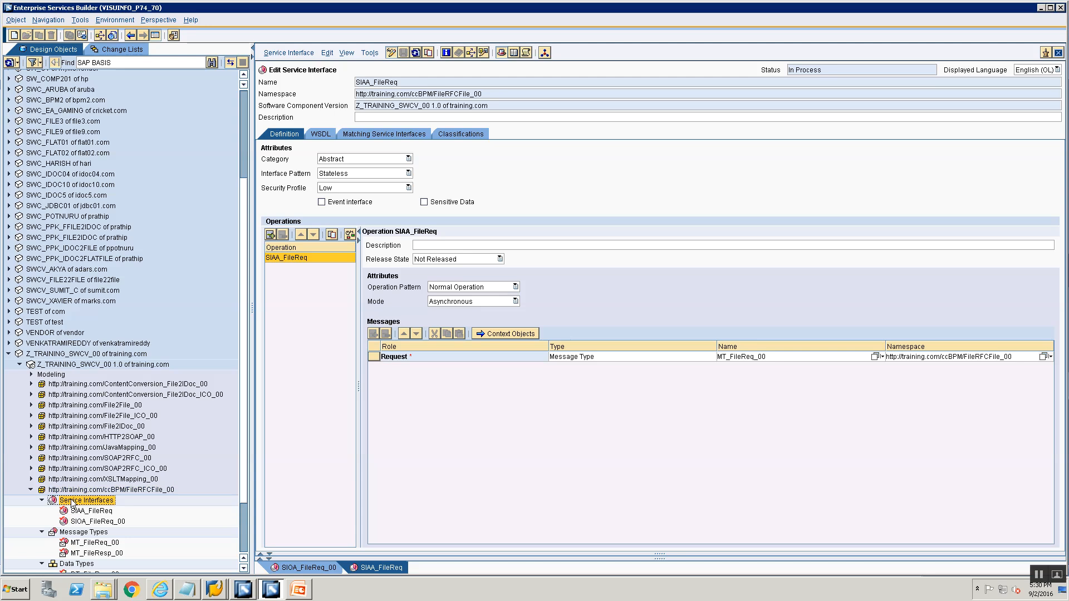
right_click(71, 501)
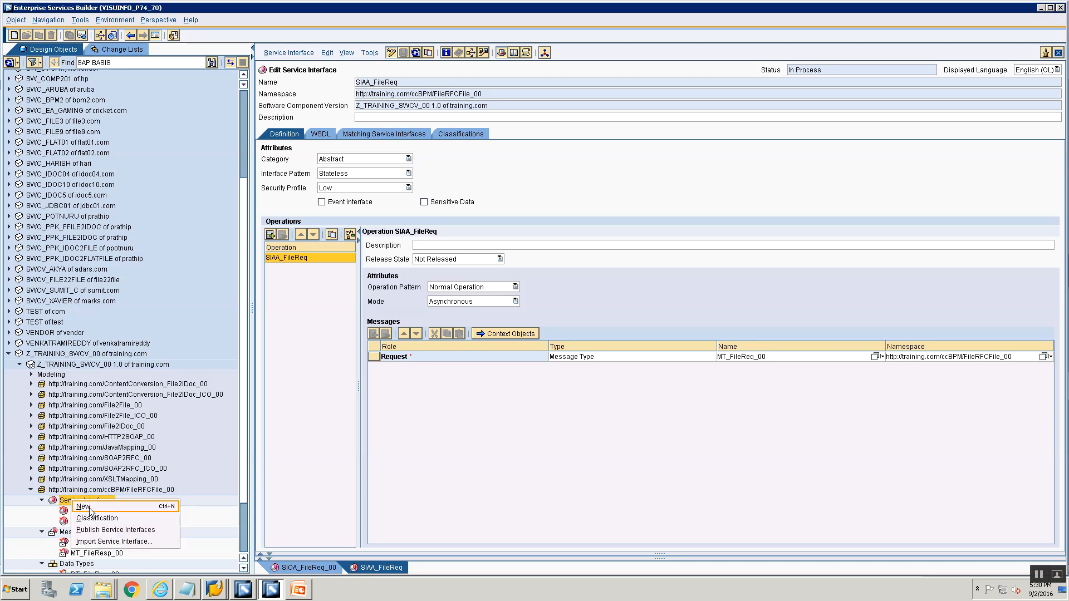
click(89, 506)
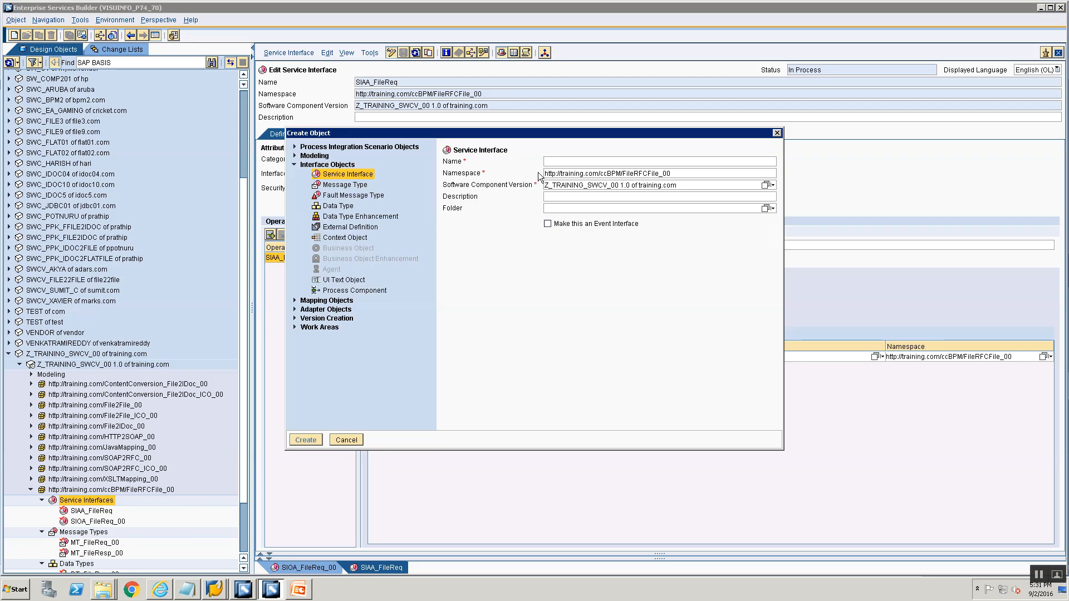
text(S)
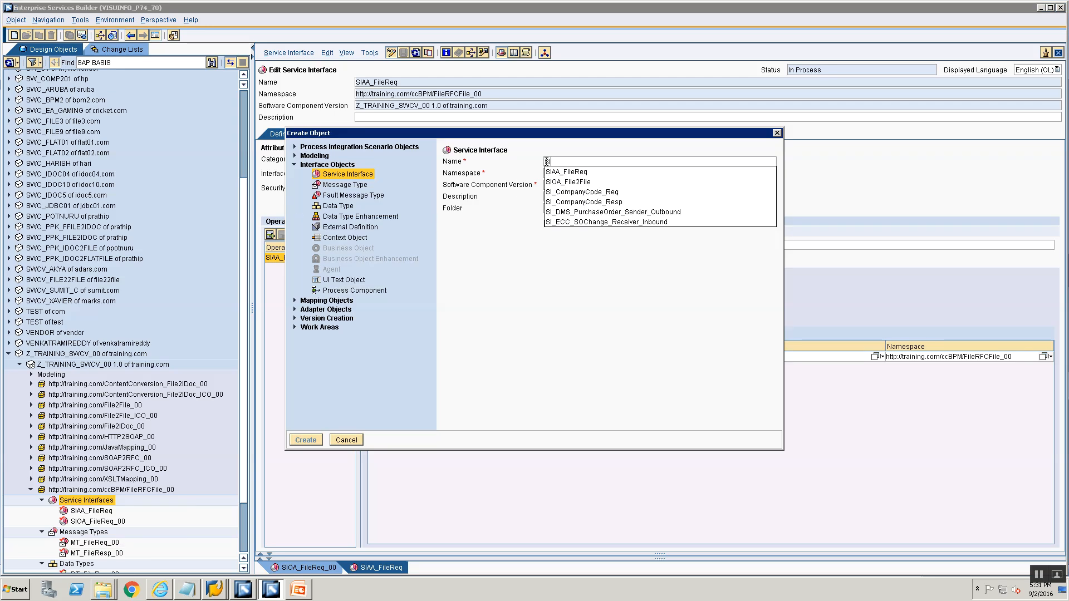
key(alt+Tab)
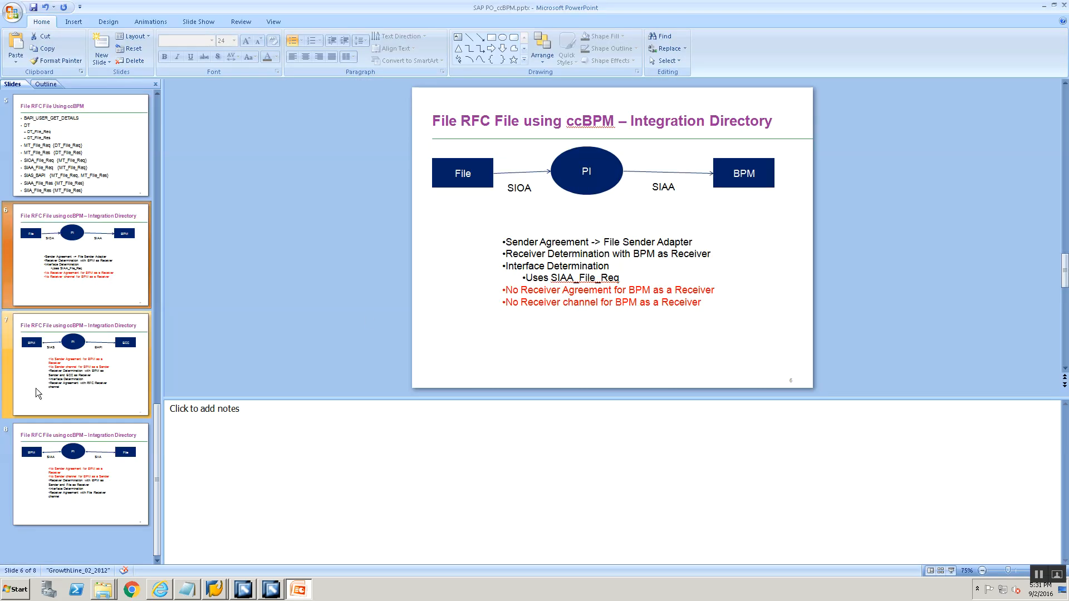
click(86, 364)
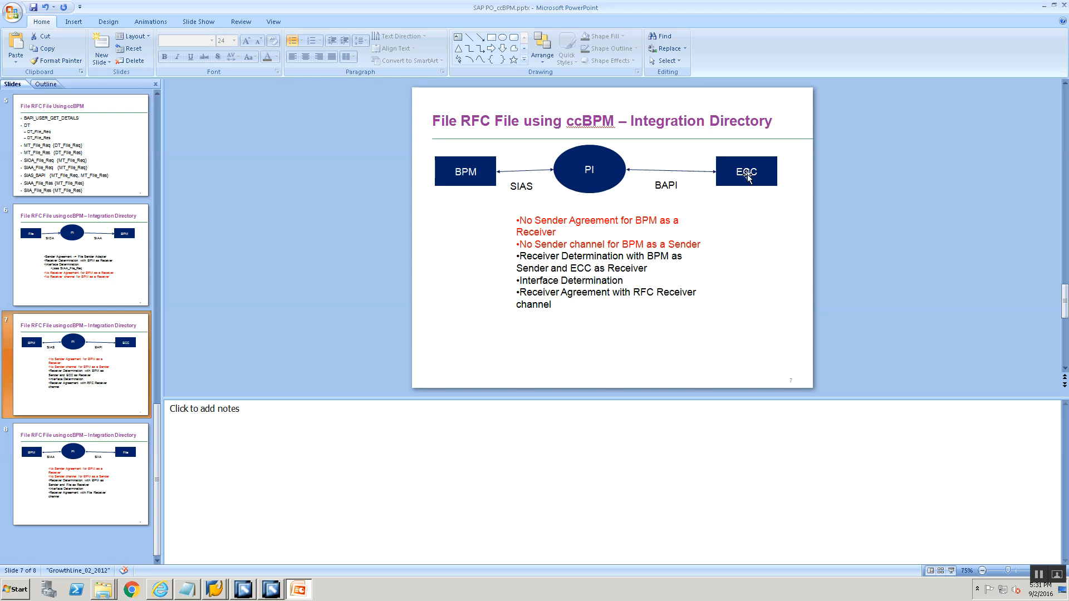
key(alt+Tab)
text(A)
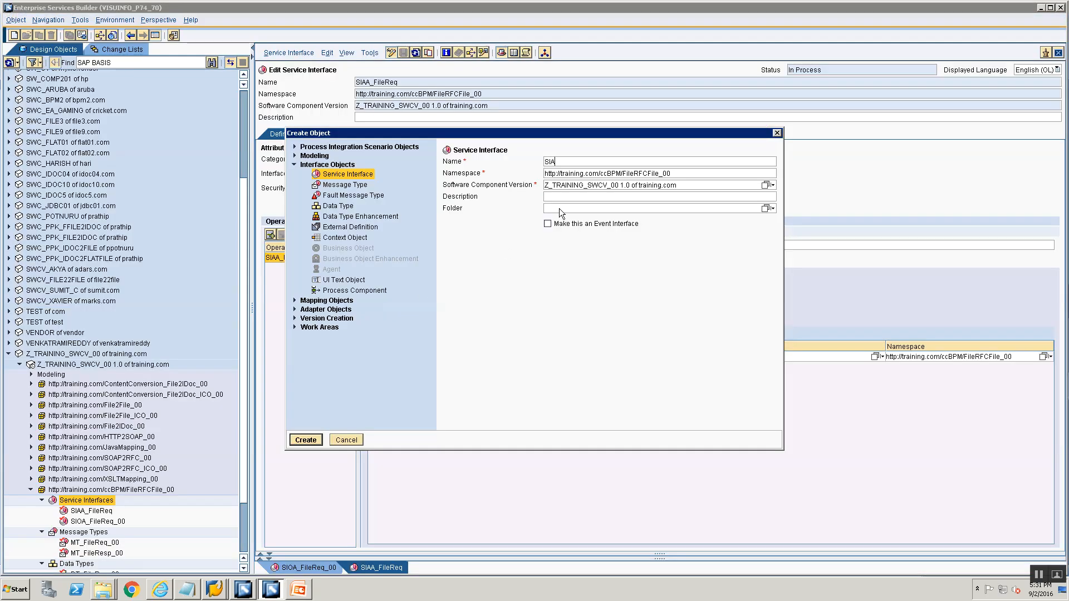
text(S_BAPI_User_Get_Details_00)
key(Return)
Set the mode of SIAS_BAPI_User_Get_Details_00 to Synchronous and its category to Abstract
click(345, 162)
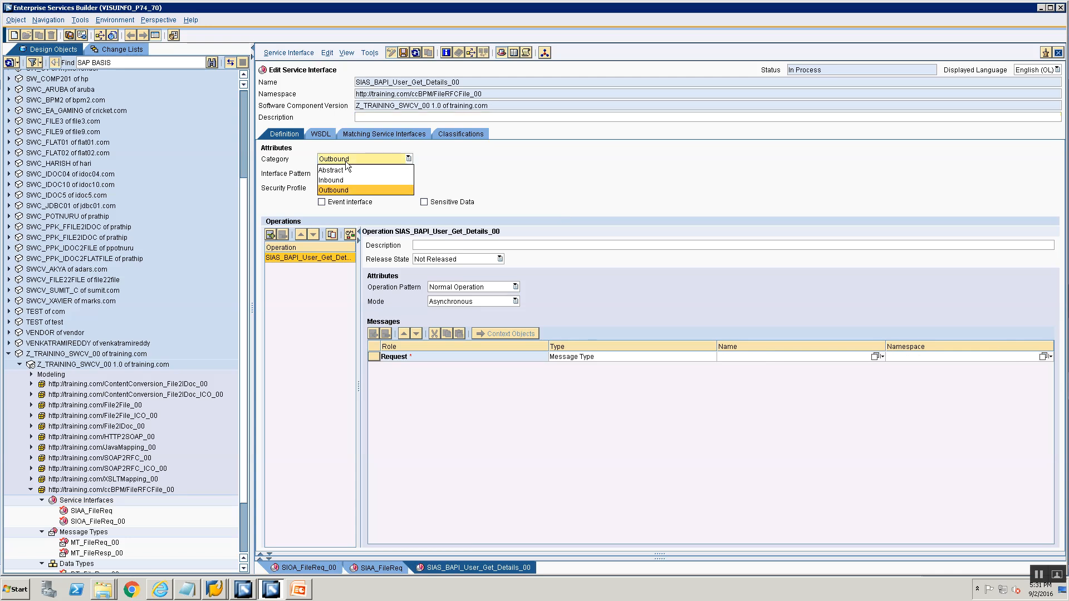
click(345, 162)
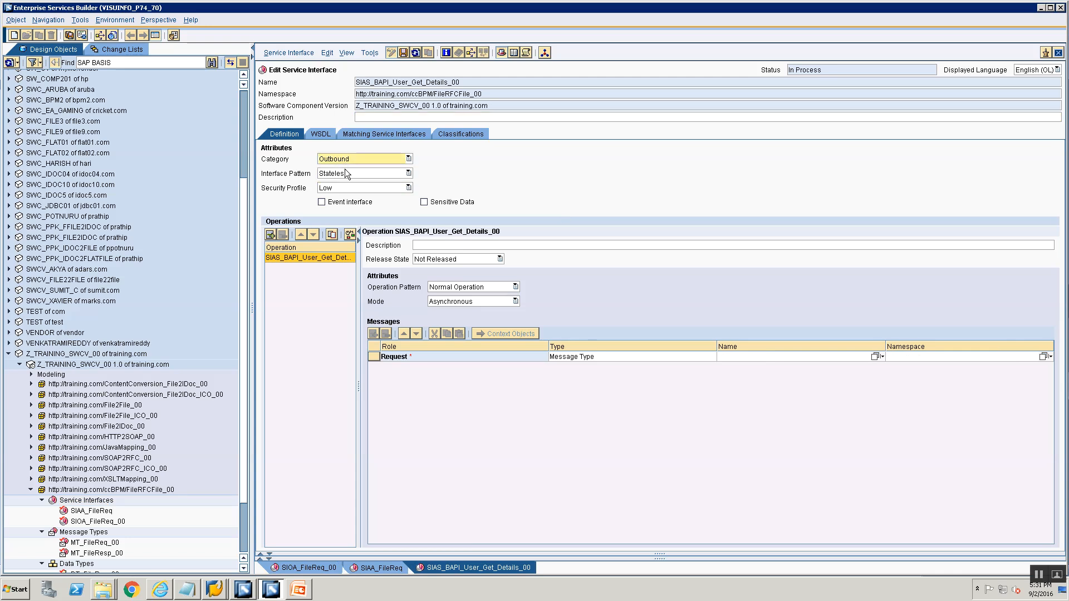
click(446, 302)
click(448, 328)
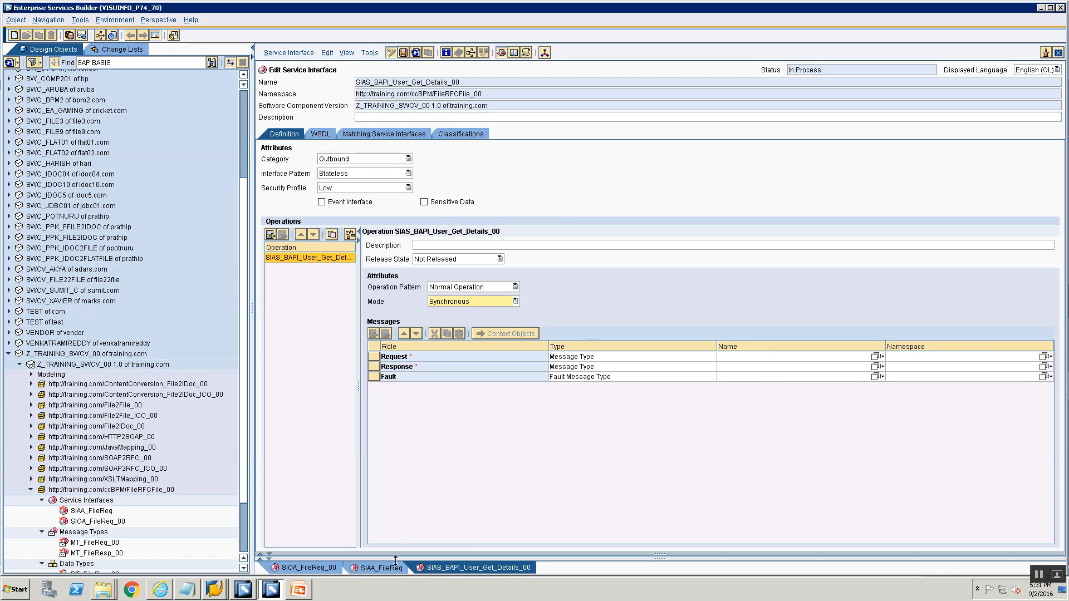
click(344, 161)
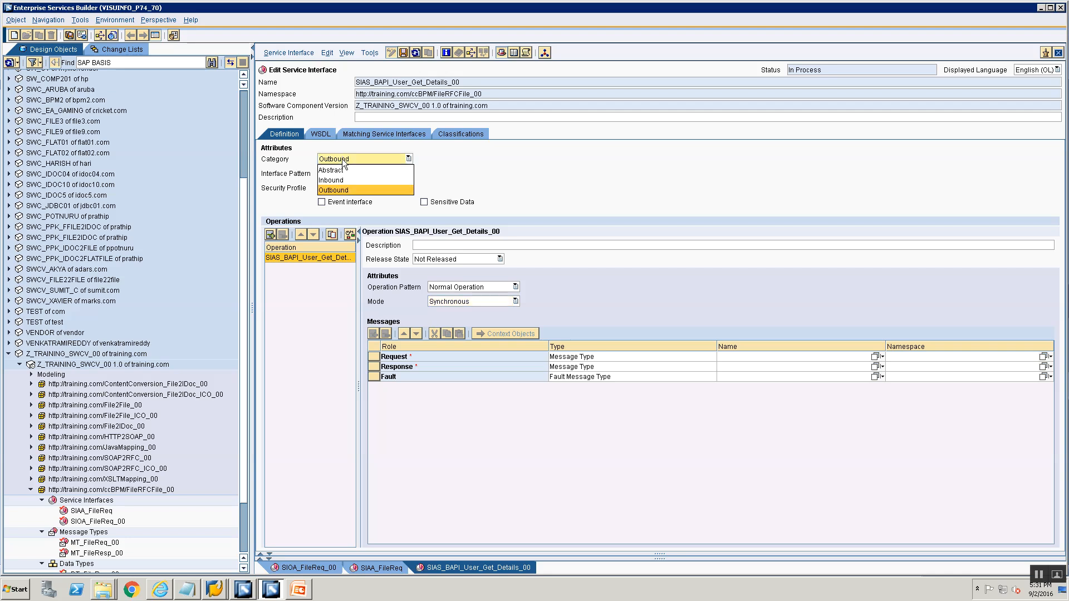
click(342, 170)
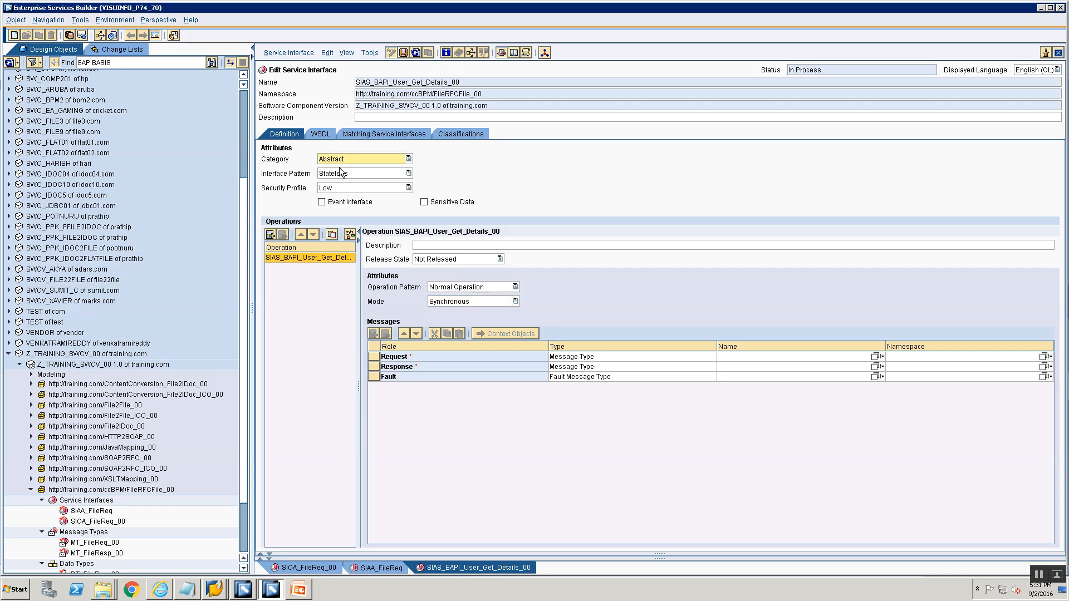
Assign MT_FileReq_00 as the request and MT_FileResp_00 as the response message of SIAS_BAPI_User_Get_Details_00, and save it
scroll(24, 553, down, 1)
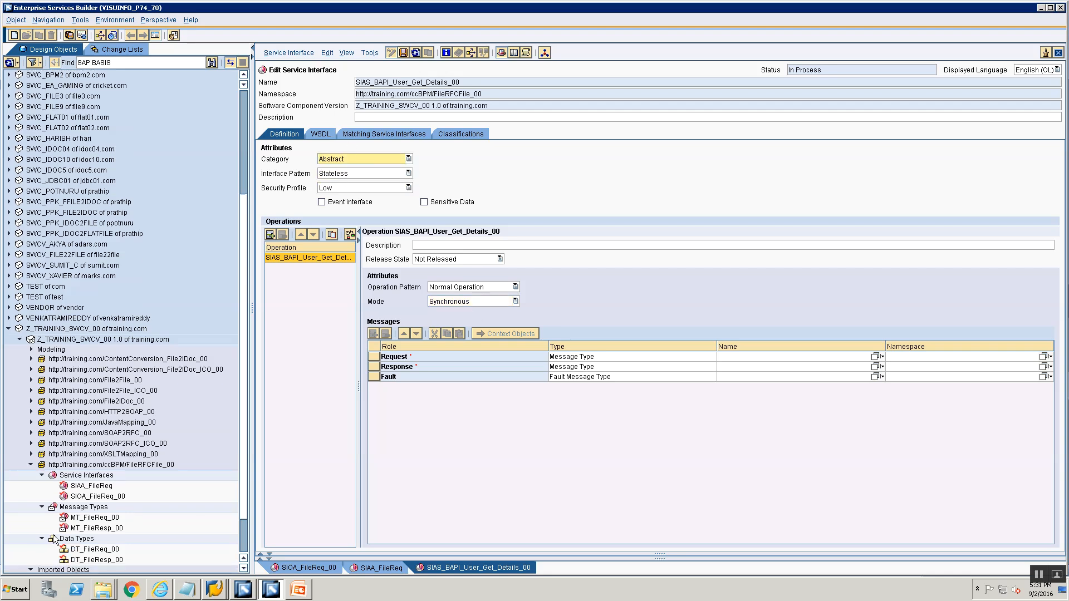
click(83, 519)
drag(83, 521, 724, 356)
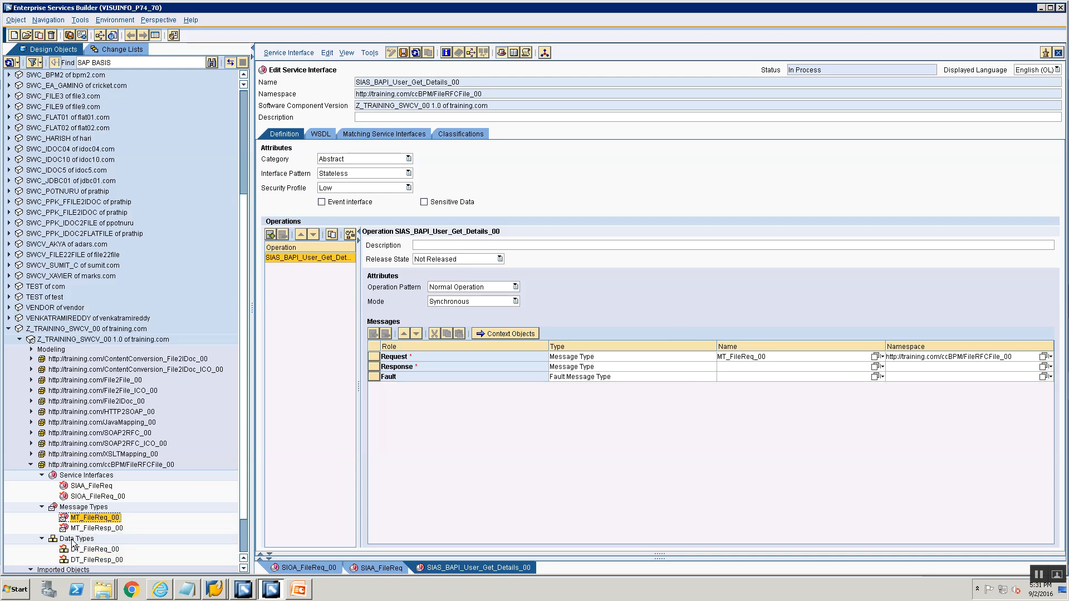
drag(88, 532, 843, 365)
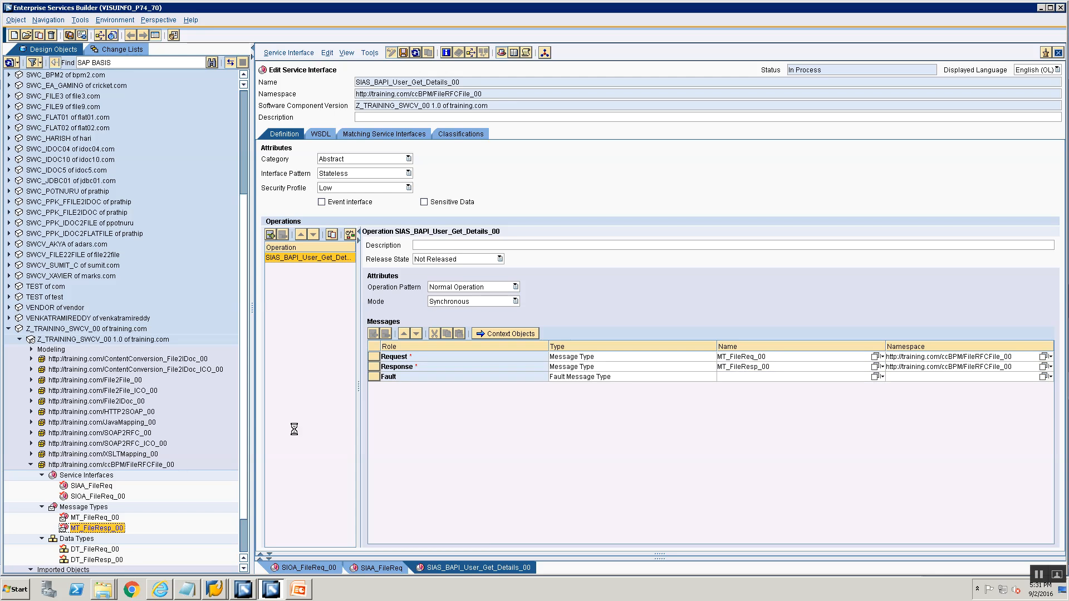
click(91, 477)
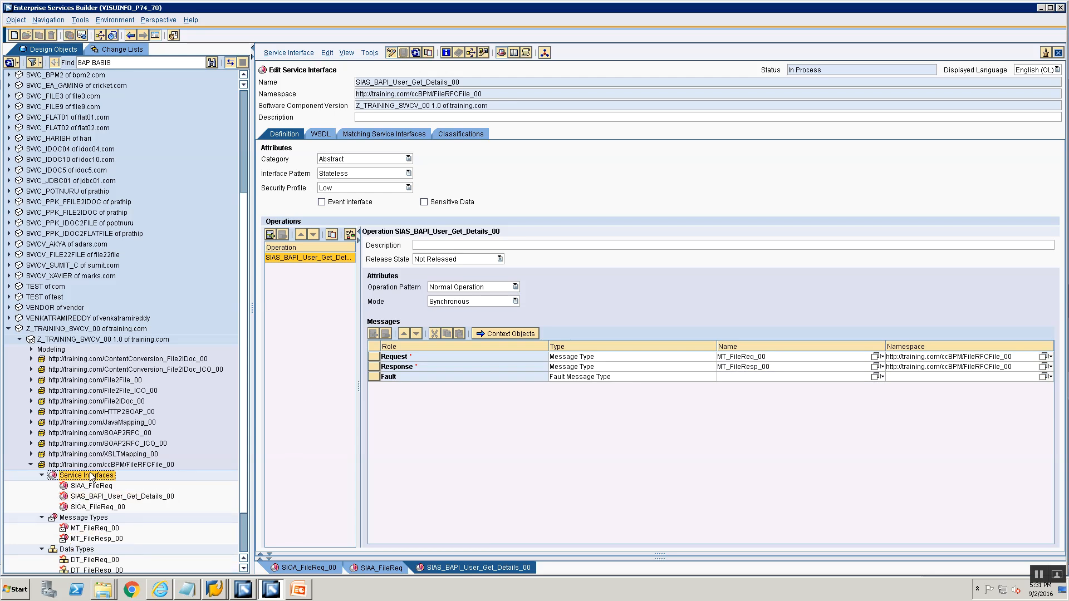
key(alt+Tab)
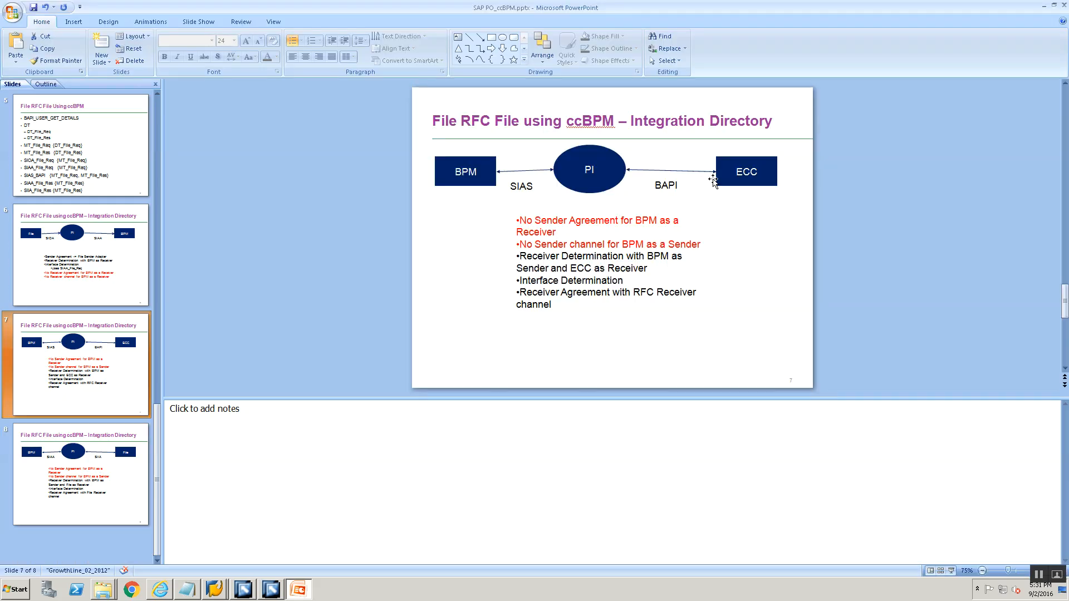
click(83, 471)
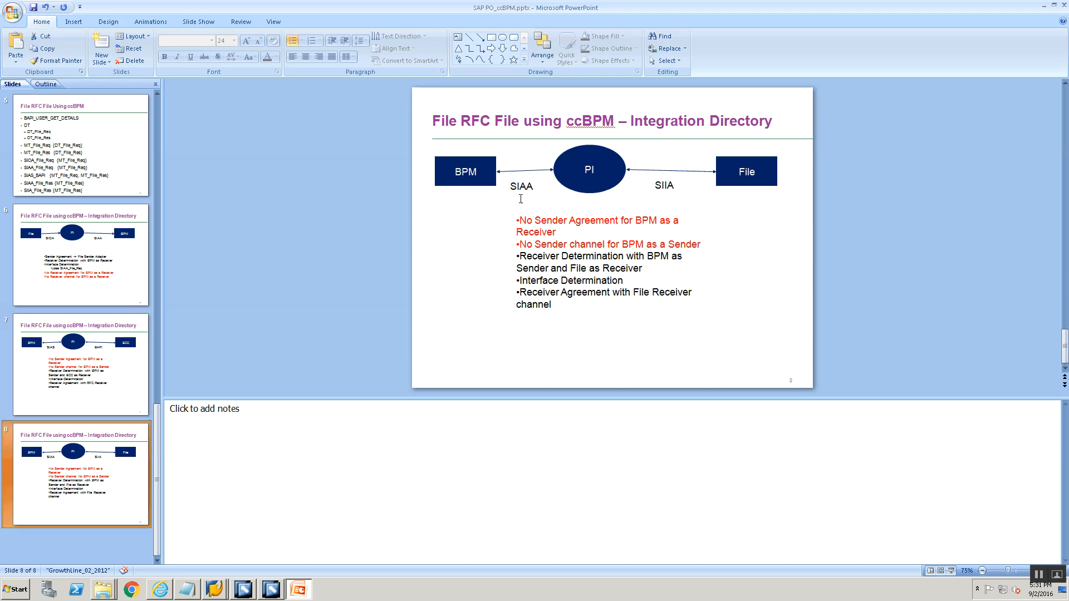
key(alt+Tab)
click(64, 476)
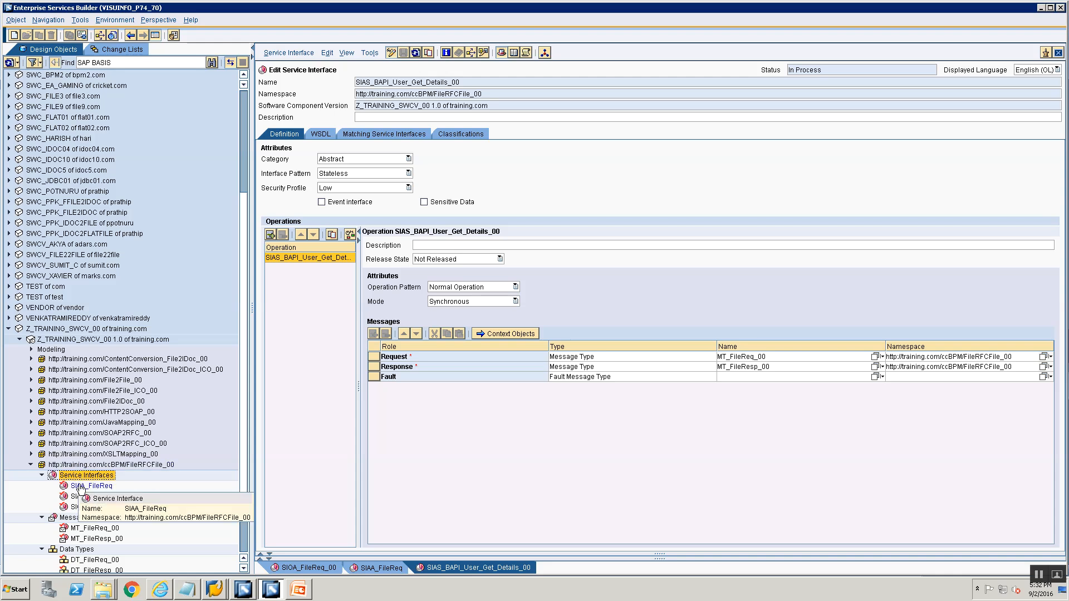
click(81, 487)
click(82, 476)
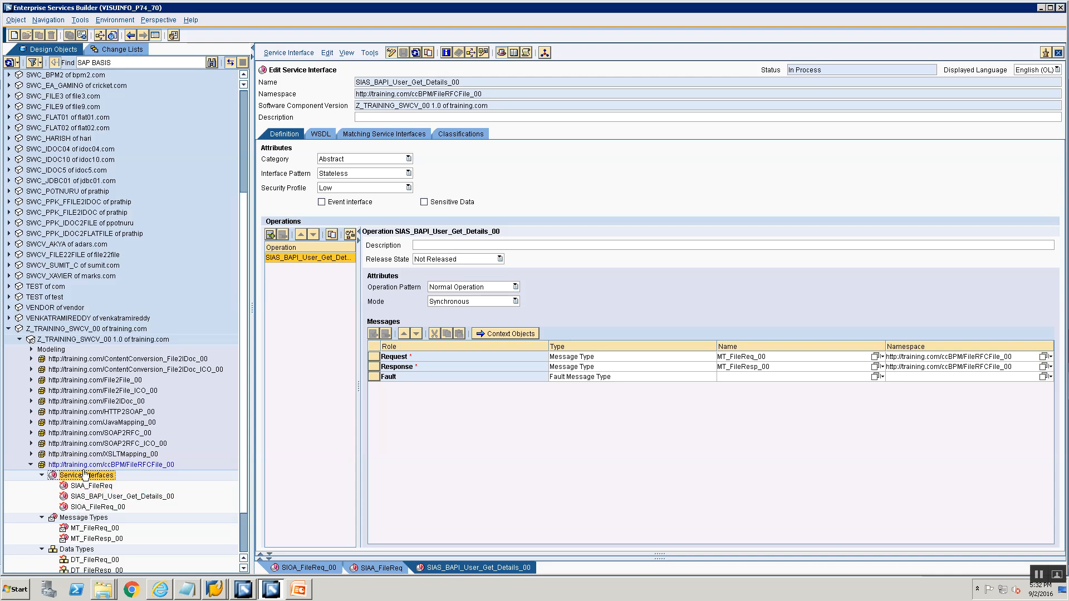
right_click(84, 473)
click(96, 477)
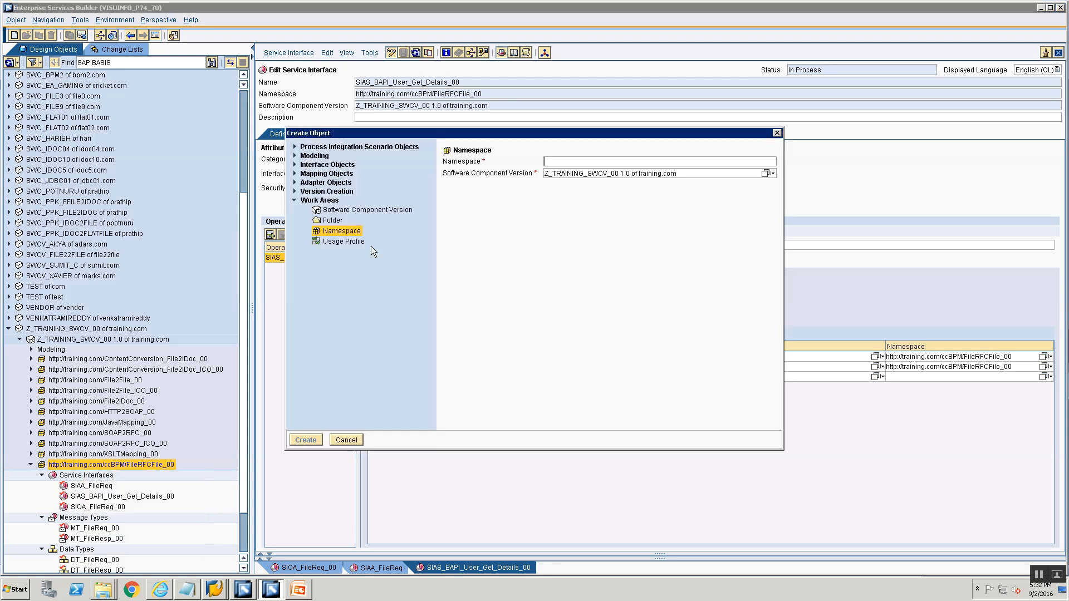
click(294, 164)
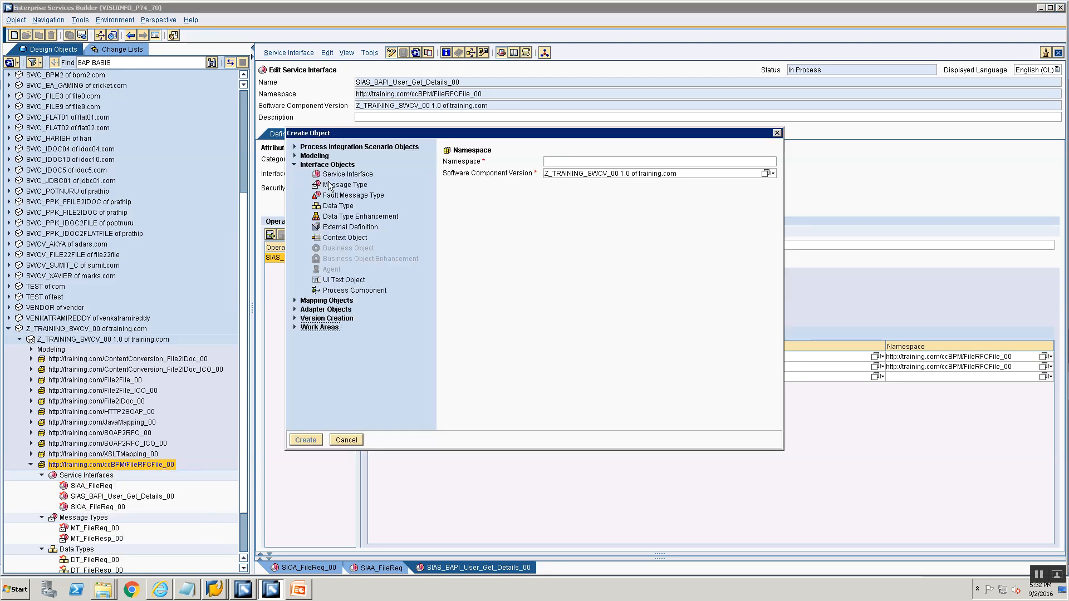
click(336, 174)
text(SIAA_)
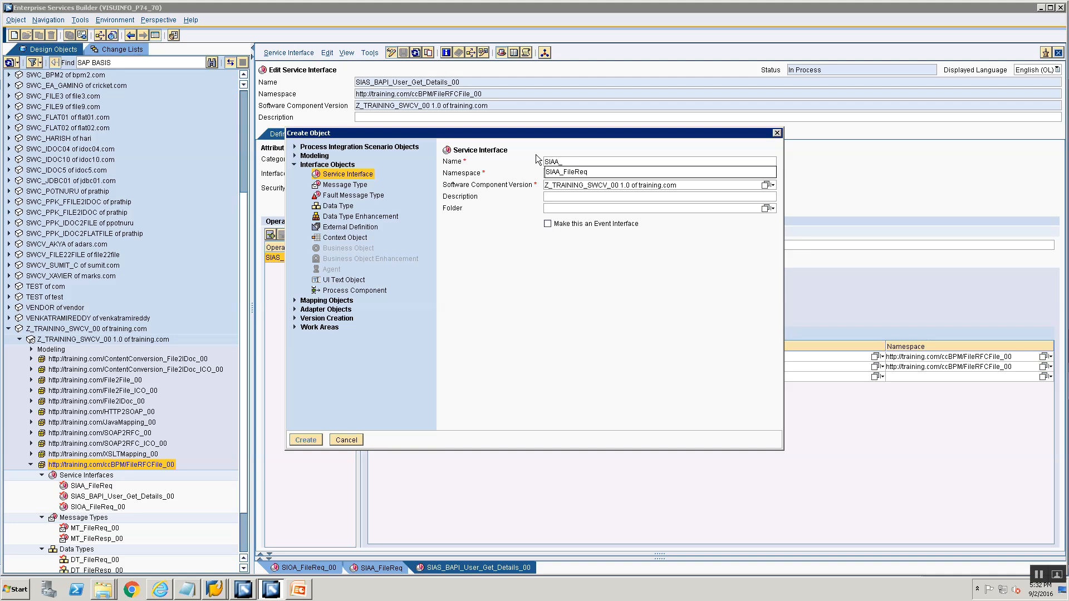
text(FileRes)
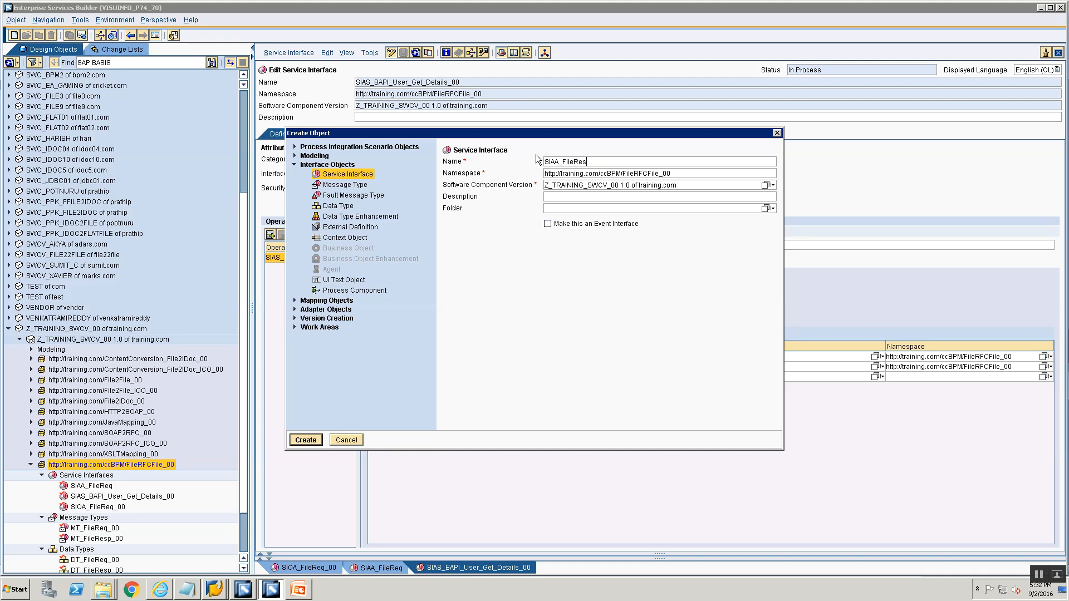
text(p_00)
key(Return)
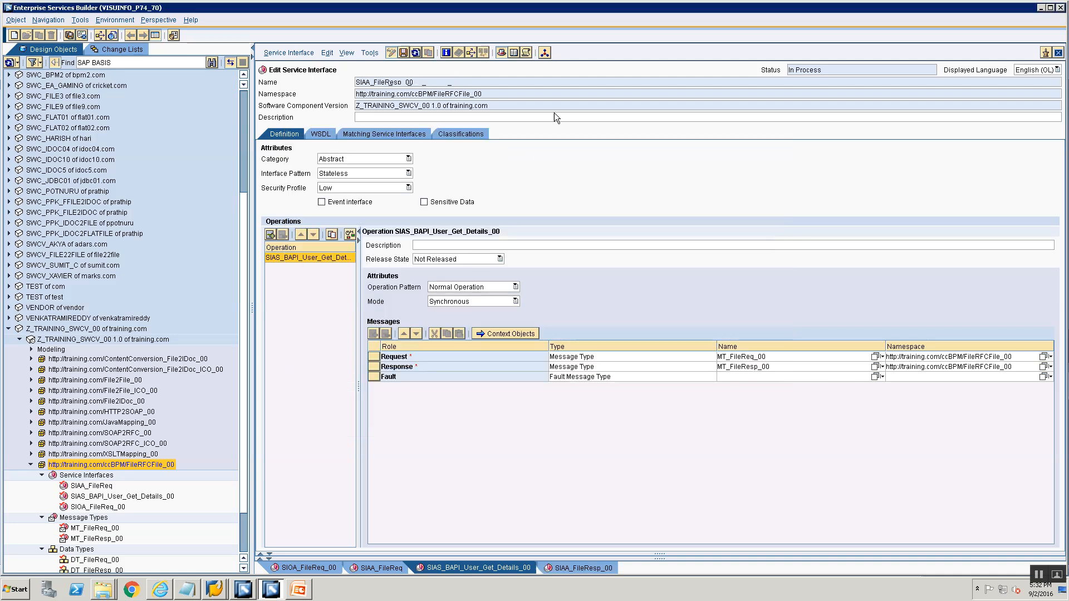
Set the category of SIAA_FileResp_00 to Abstract, assign MT_FileResp_00 as its request message and save it
click(334, 161)
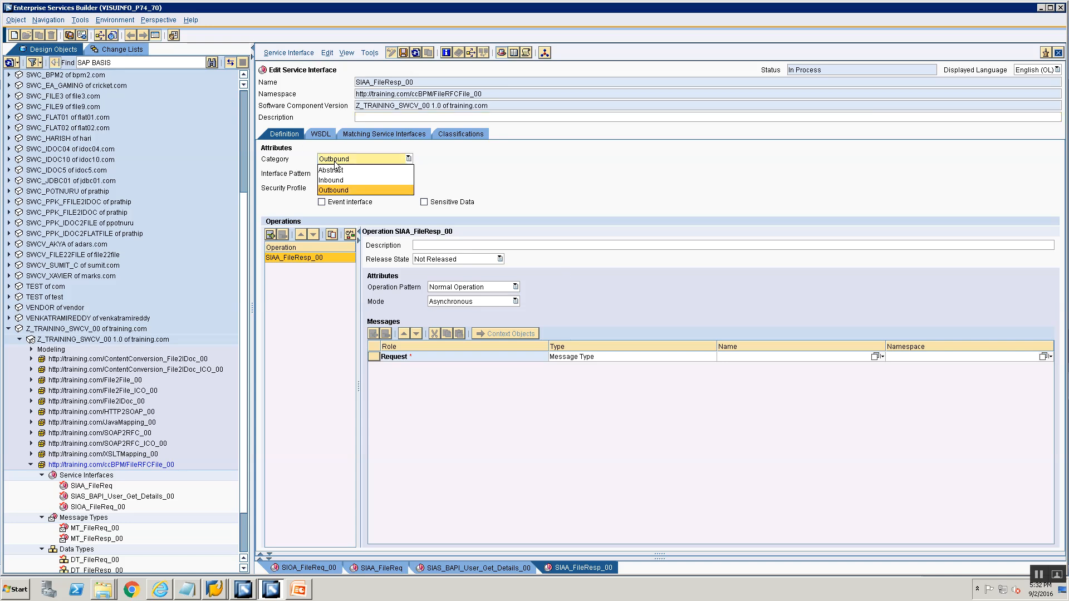
click(334, 170)
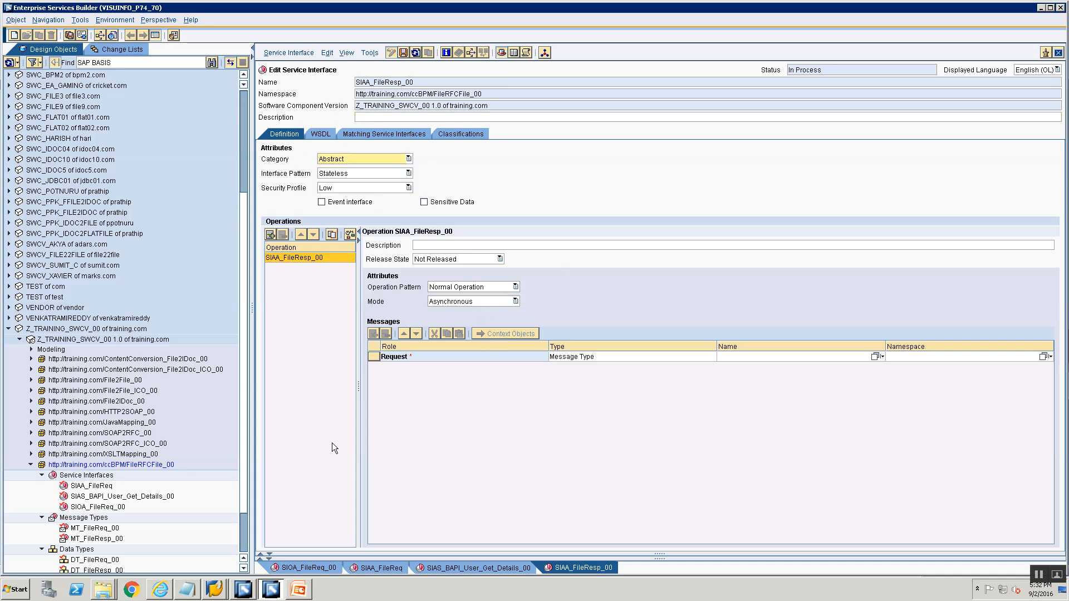
drag(74, 541, 734, 355)
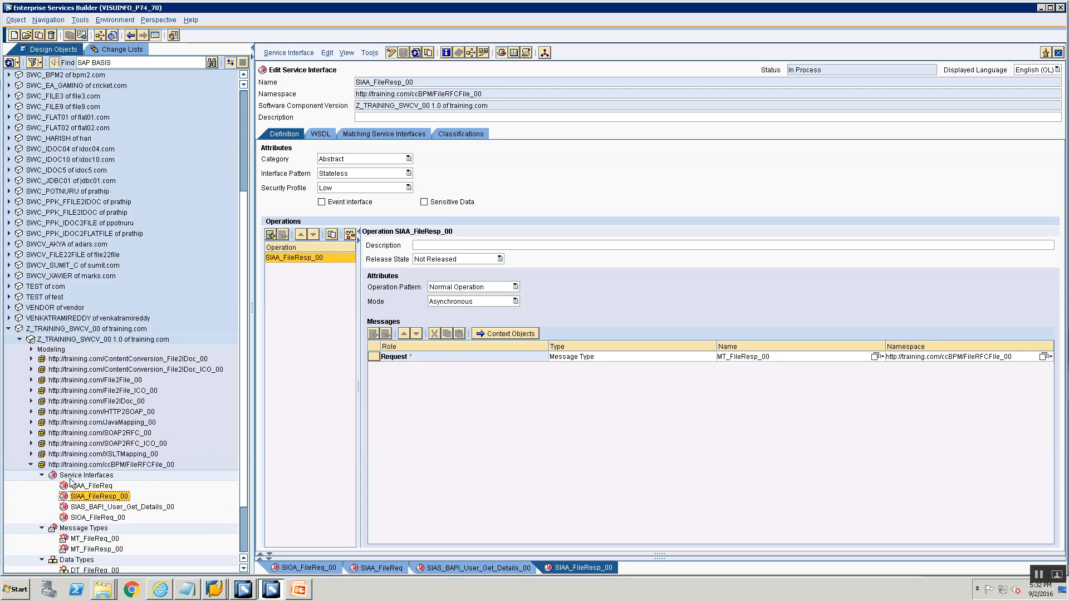
click(71, 477)
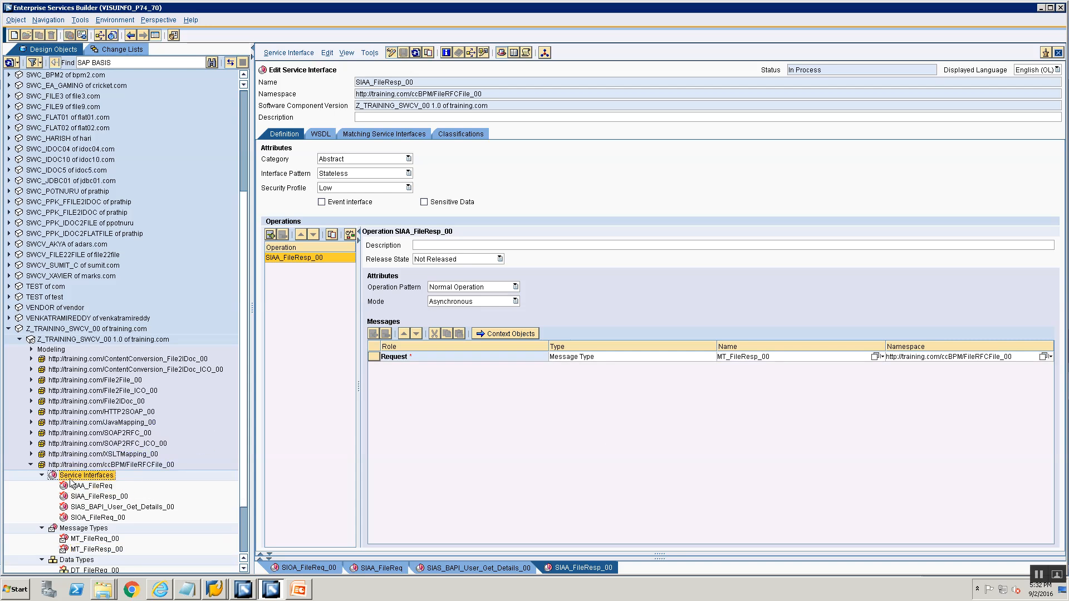
right_click(96, 465)
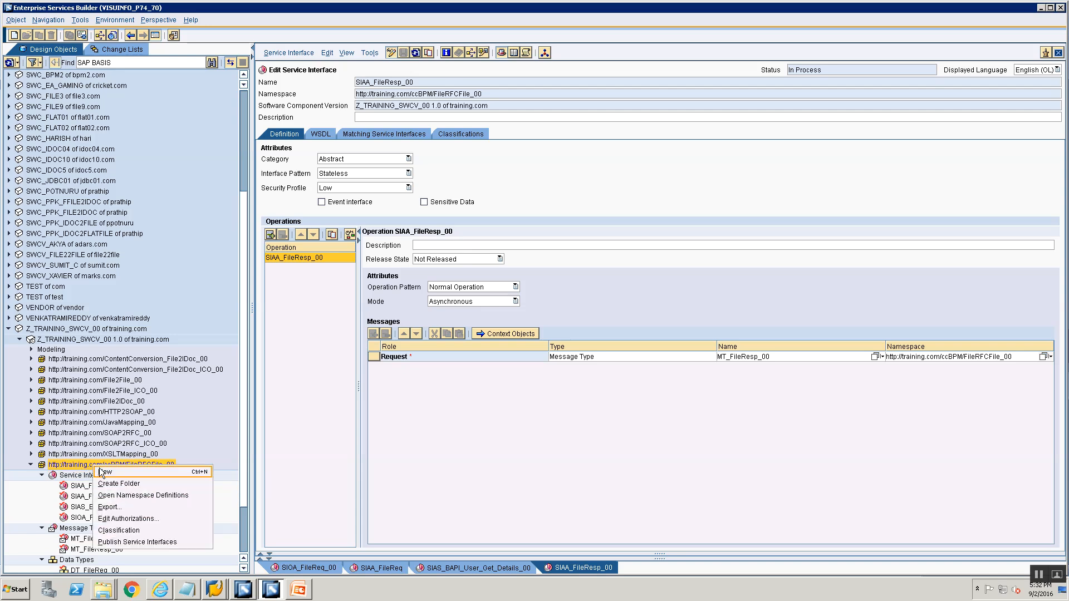
click(99, 468)
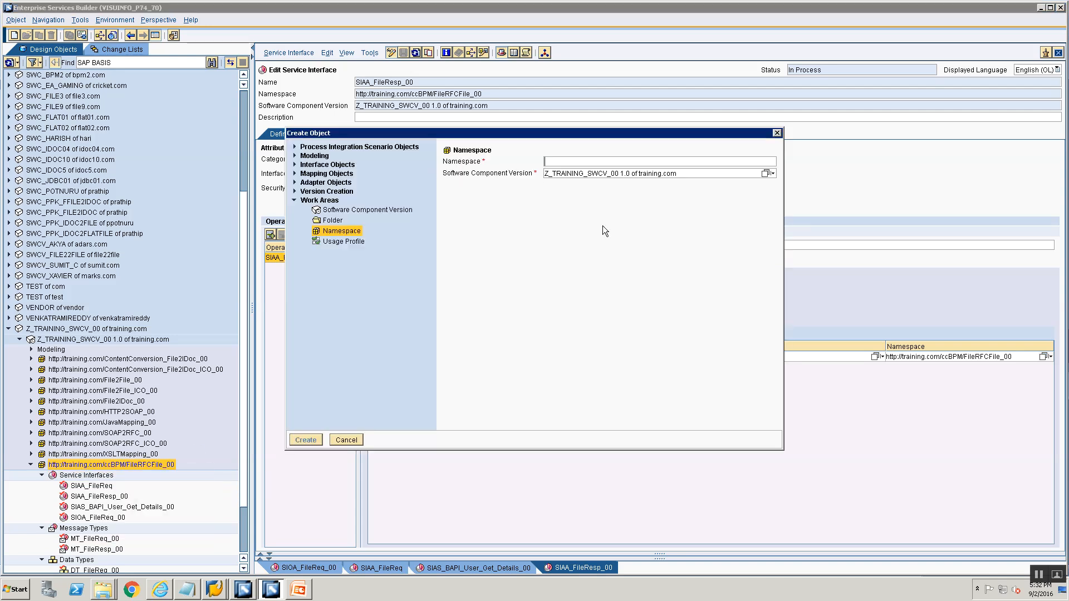
click(295, 164)
click(348, 174)
click(646, 161)
text(SI)
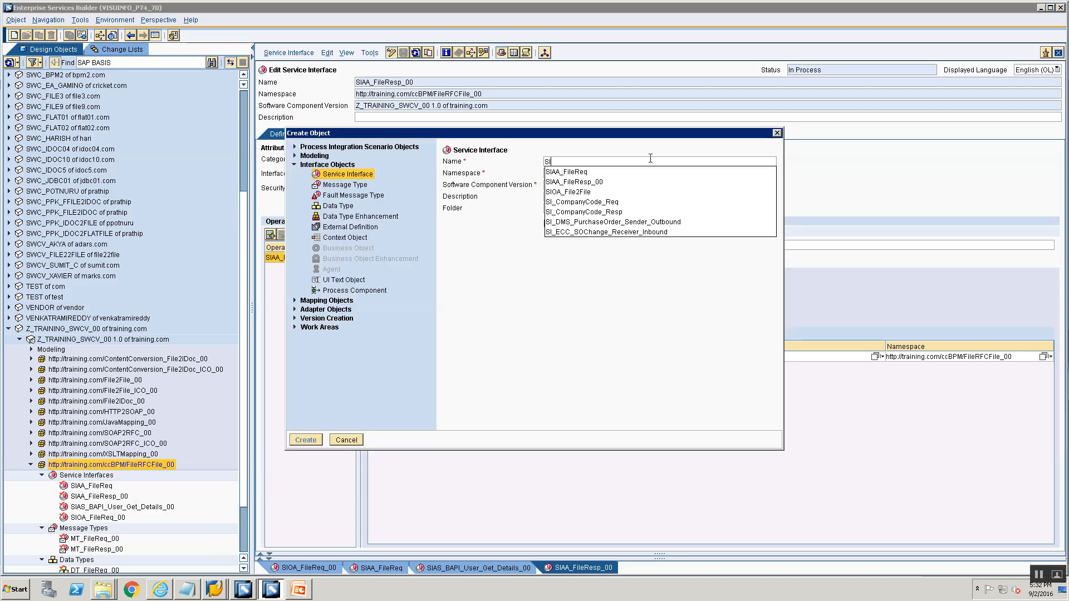
text(IA_FileResp)
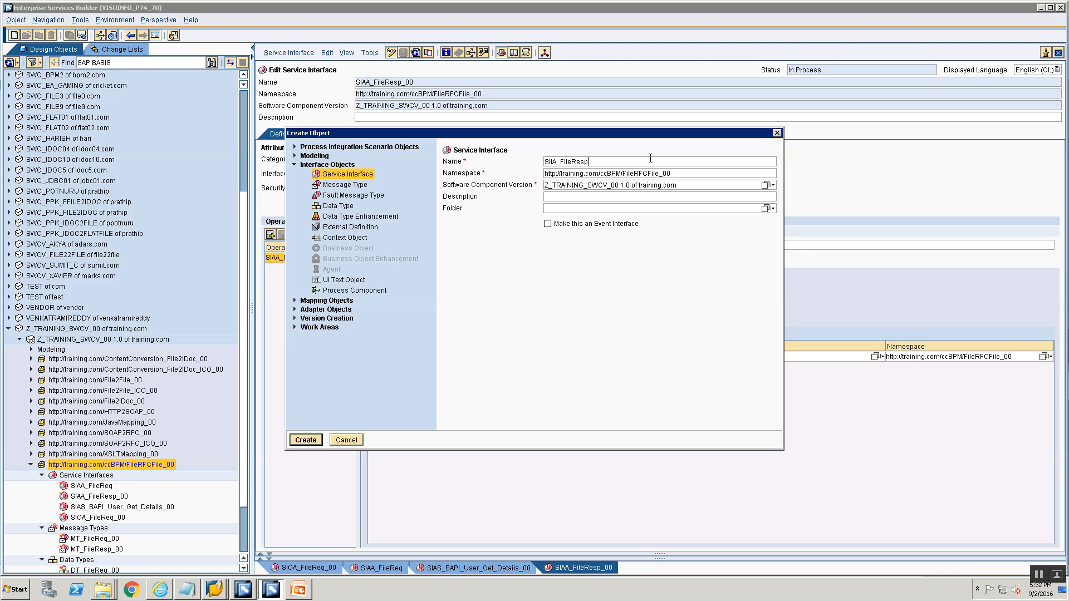
text(_00)
click(306, 440)
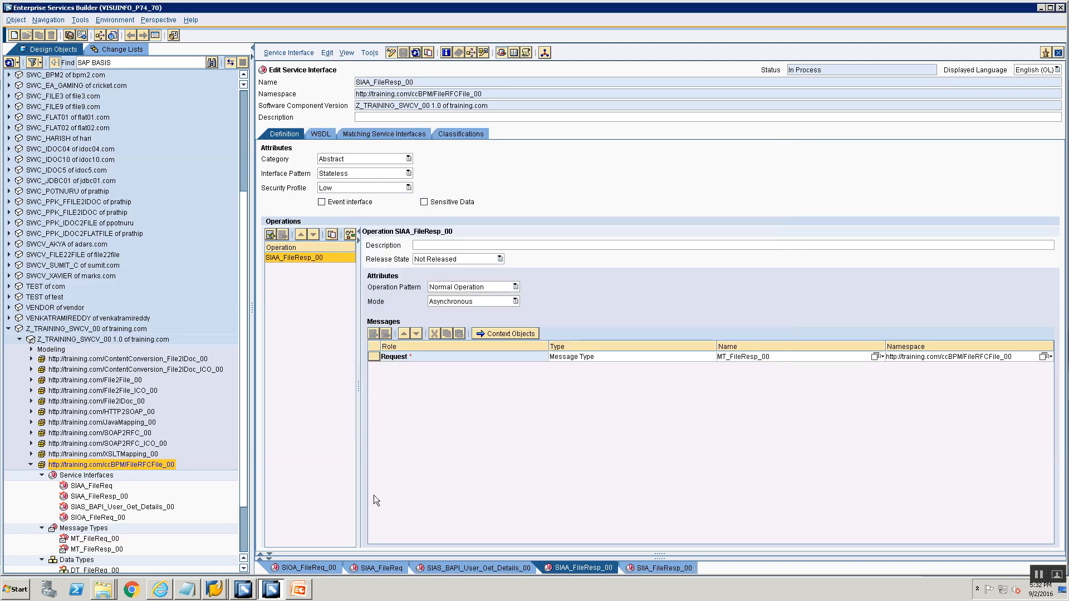
Set the category of SIIA_FileResp_00 to Inbound, assign MT_FileResp_00 as its request message and save it
click(338, 161)
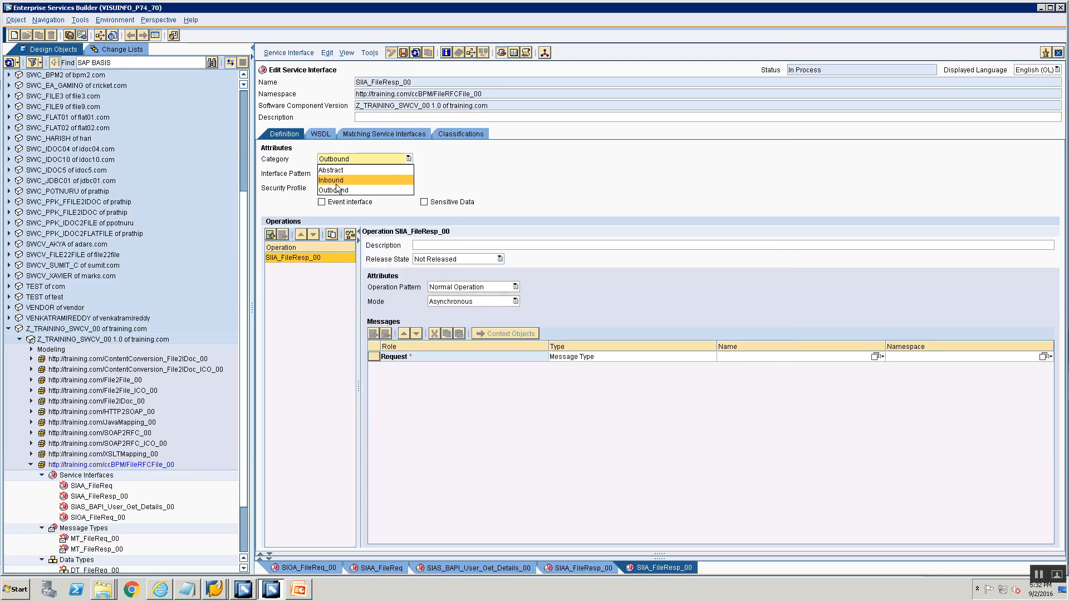
click(335, 181)
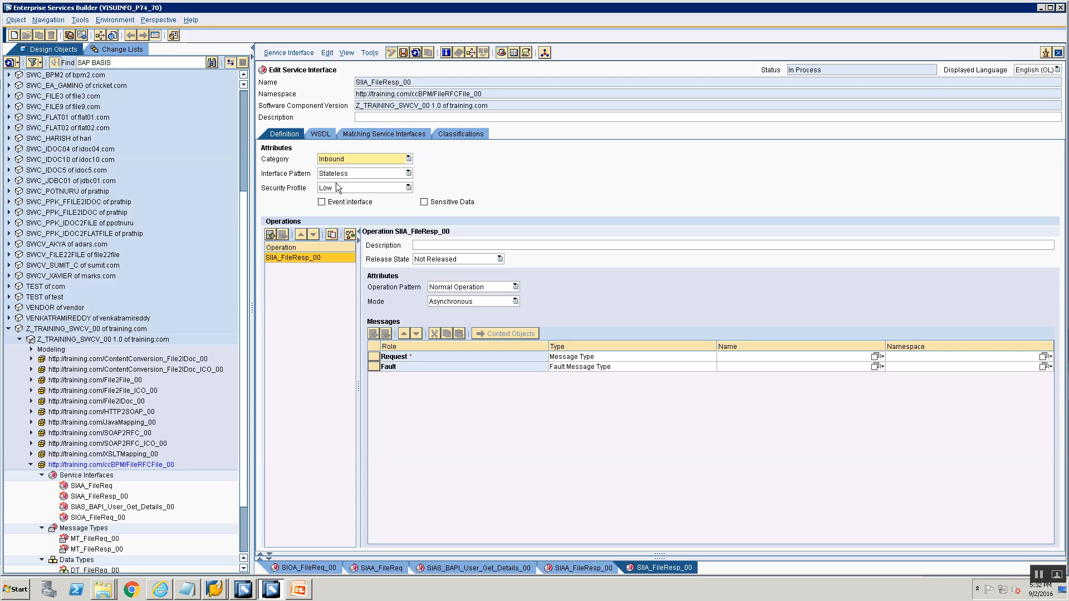
click(73, 549)
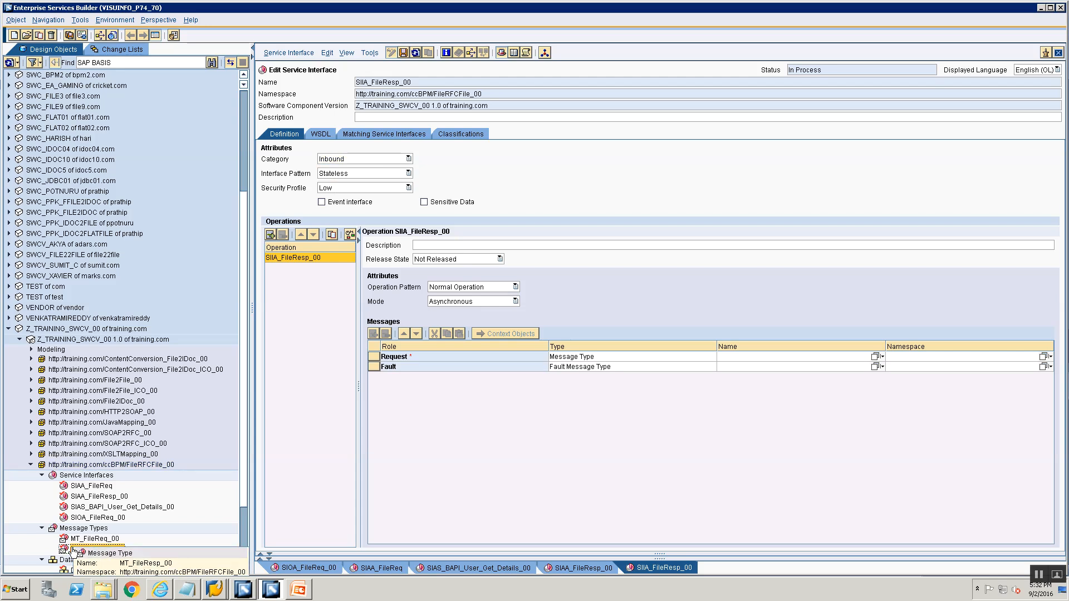
drag(73, 551, 749, 357)
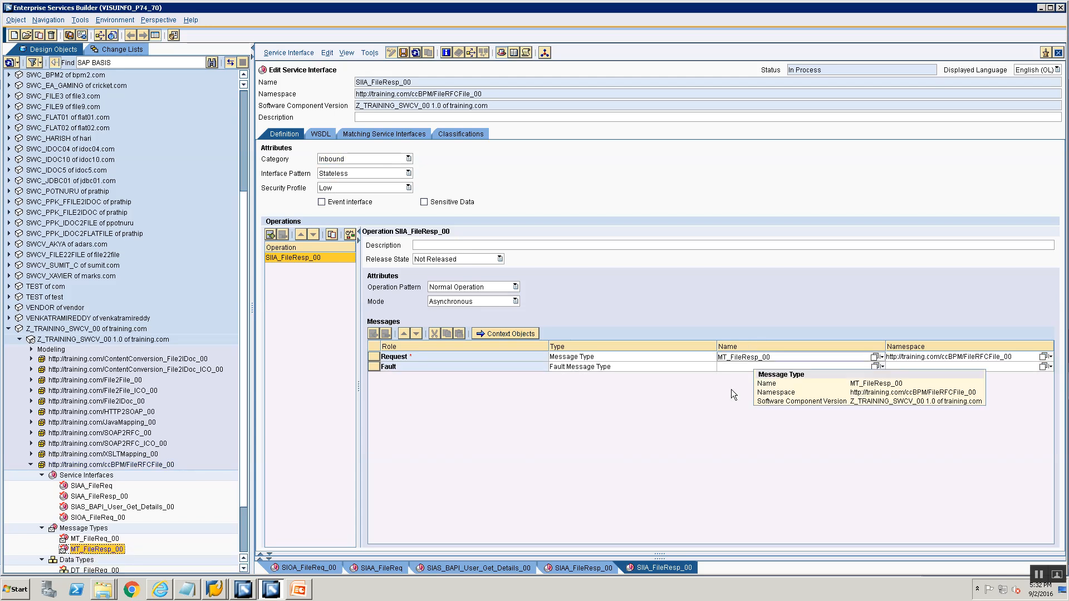
key(ctrl+s)
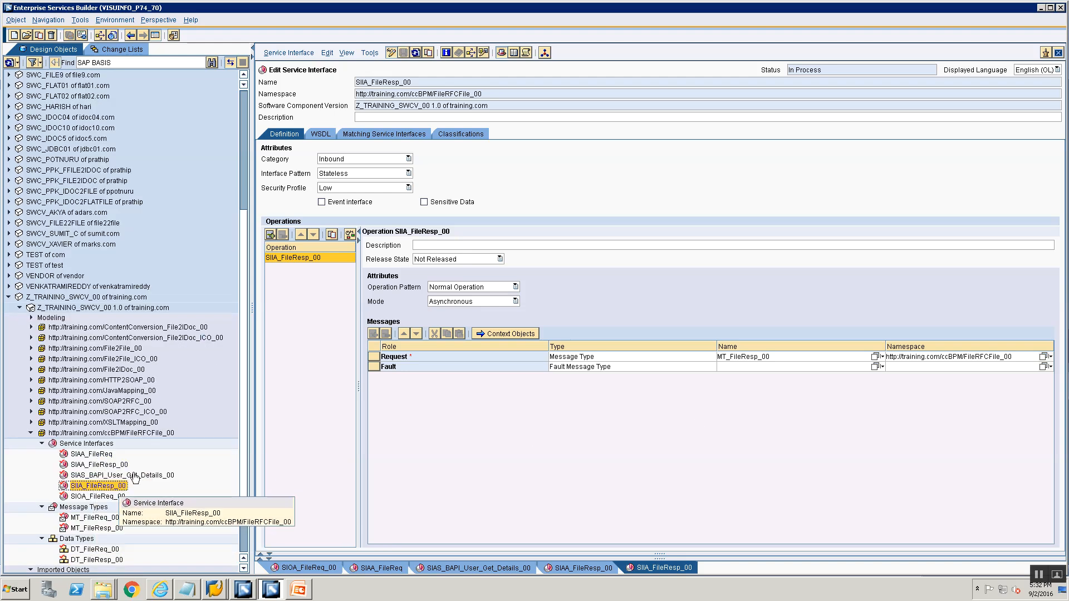
click(89, 497)
click(95, 455)
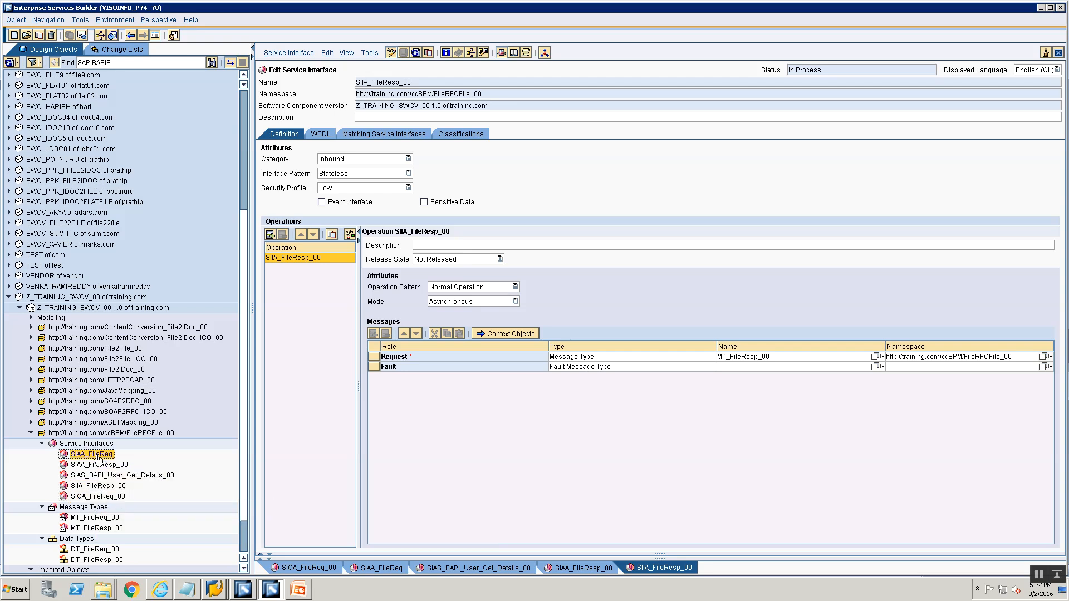
click(82, 476)
click(82, 487)
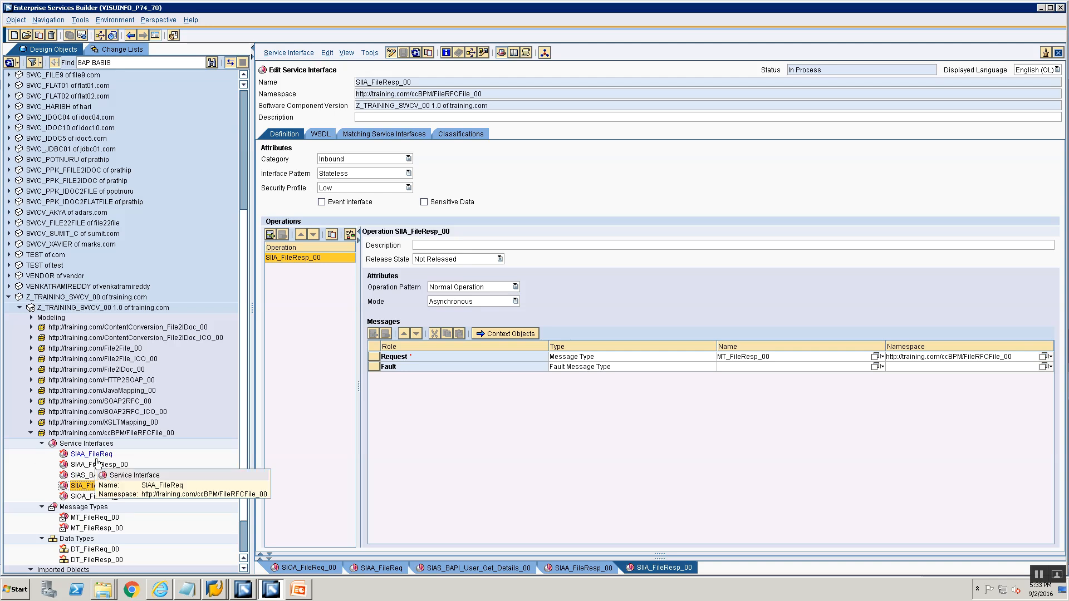
scroll(111, 502, down, 1)
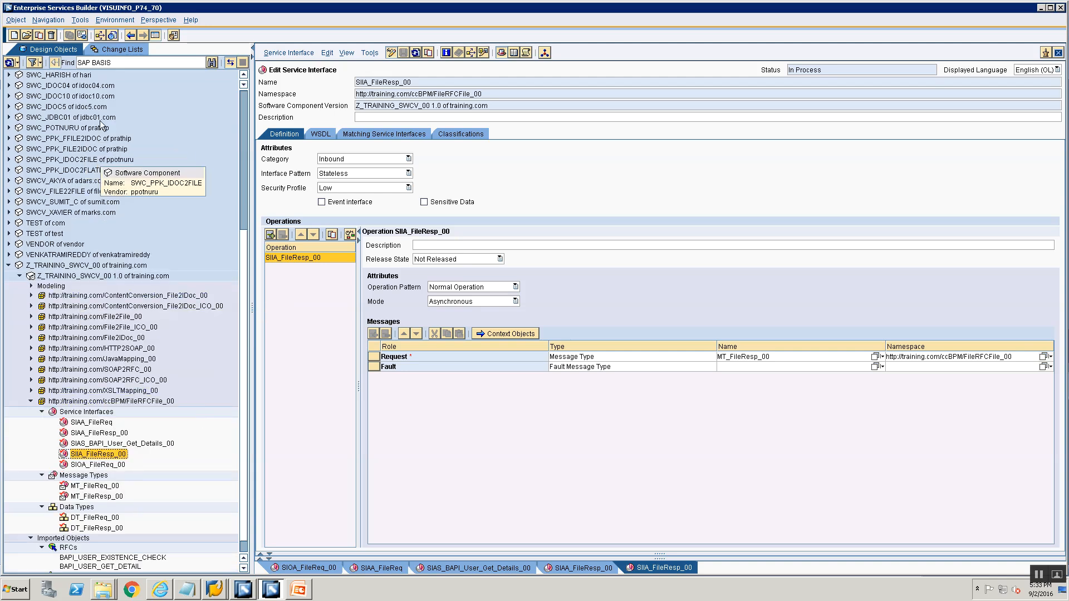
Activate the standard change list of the software component version Z_TRAINING_SWCV_00 1.0
click(122, 49)
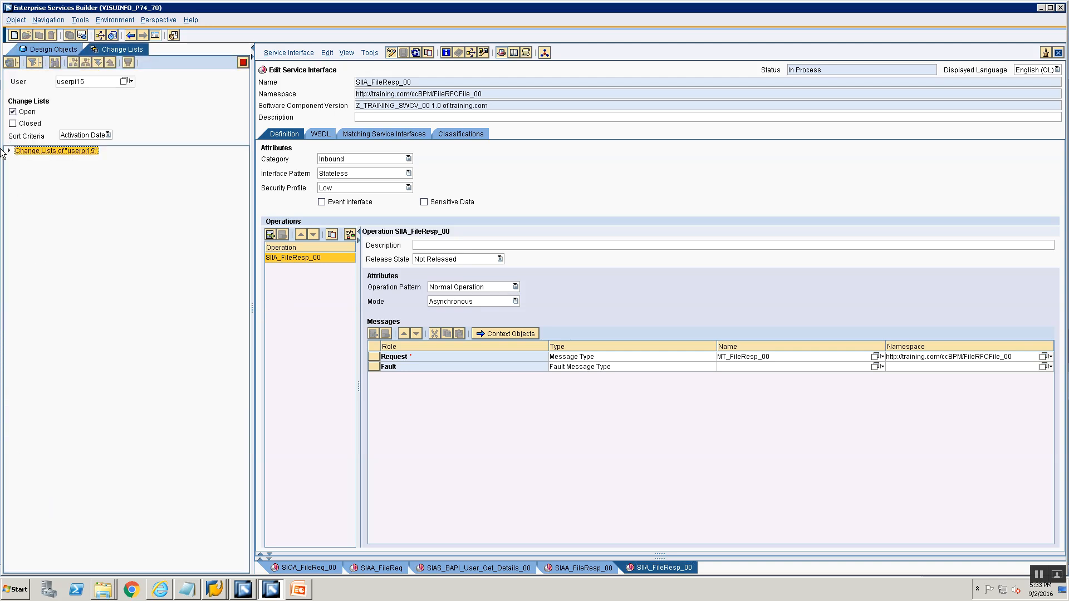
click(8, 150)
click(20, 159)
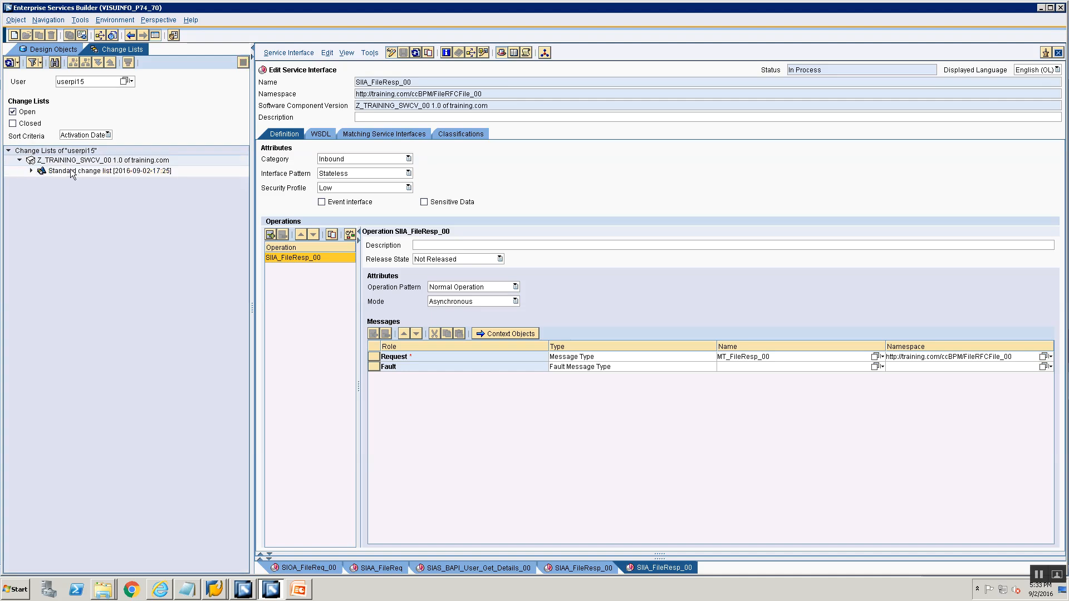
right_click(71, 170)
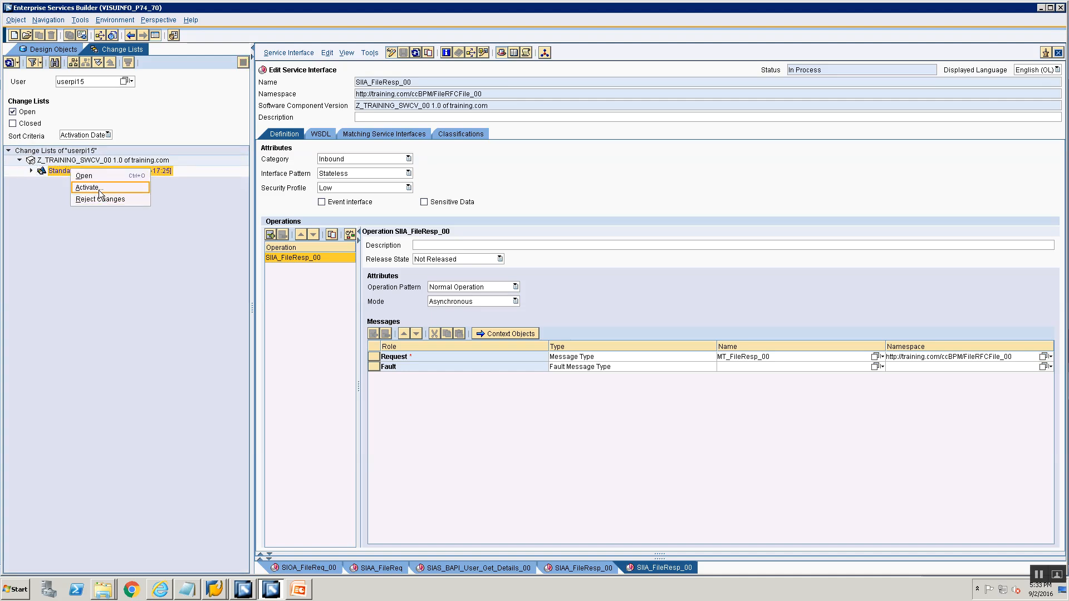
click(128, 187)
click(420, 404)
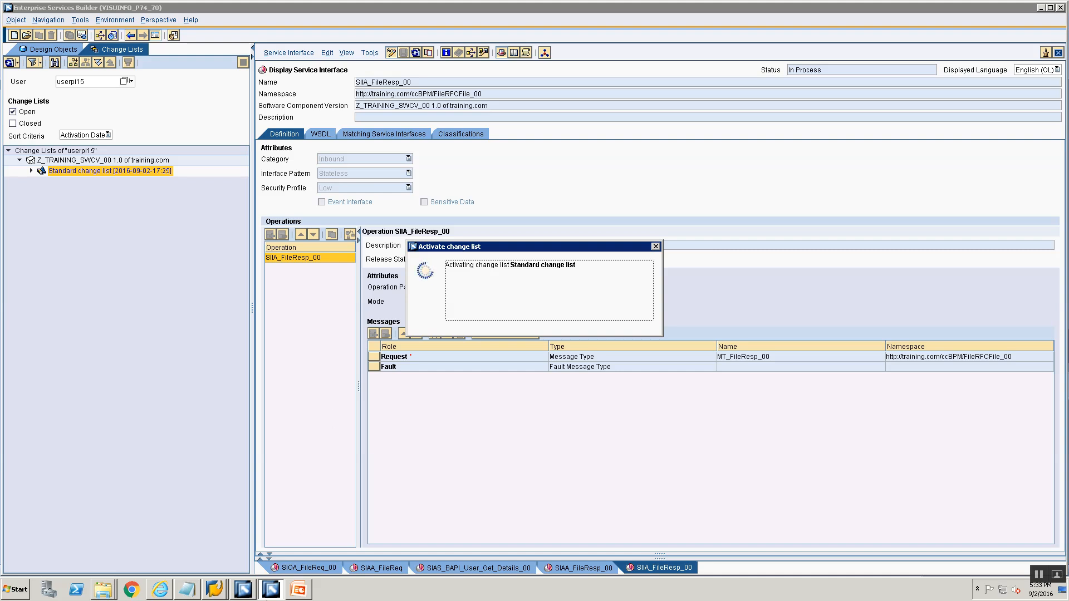
Review the PI Flow slide of the File-RFC-File scenario in PowerPoint, and return to Enterprise Services Builder
click(297, 590)
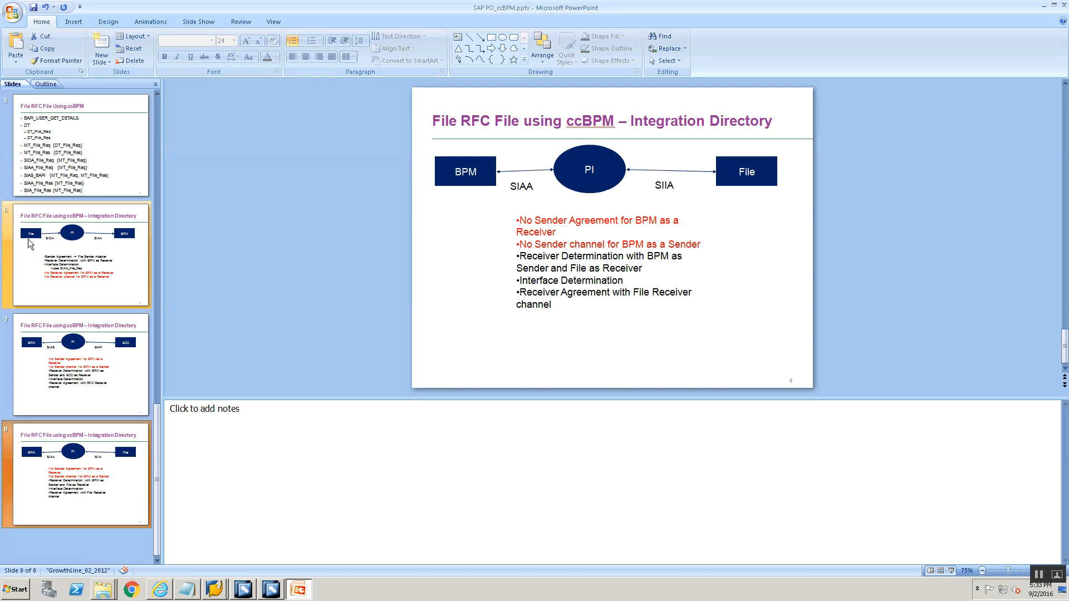
scroll(56, 159, up, 3)
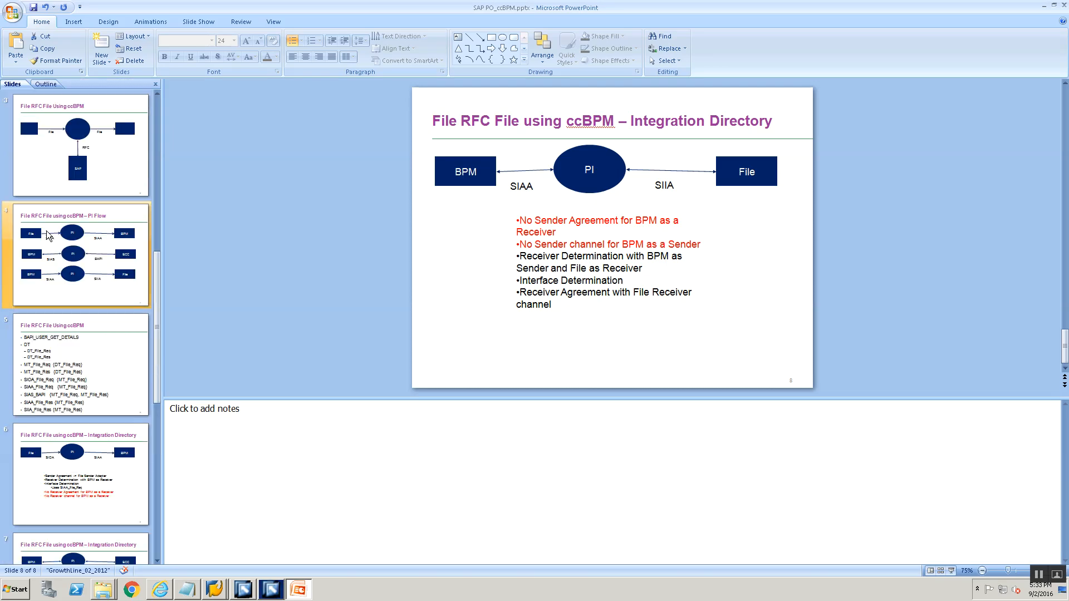
click(61, 245)
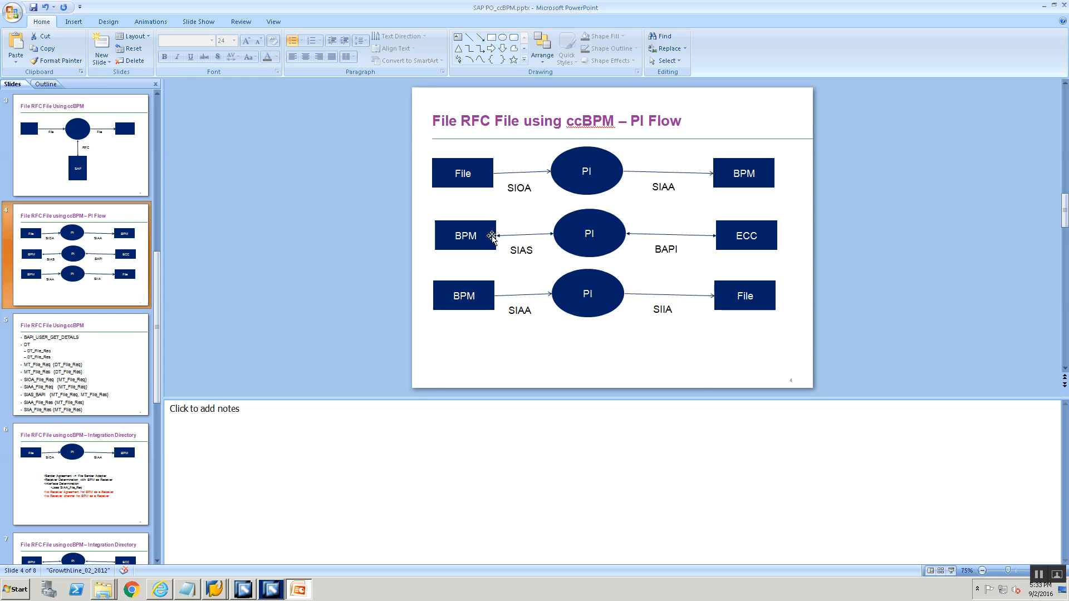
click(271, 589)
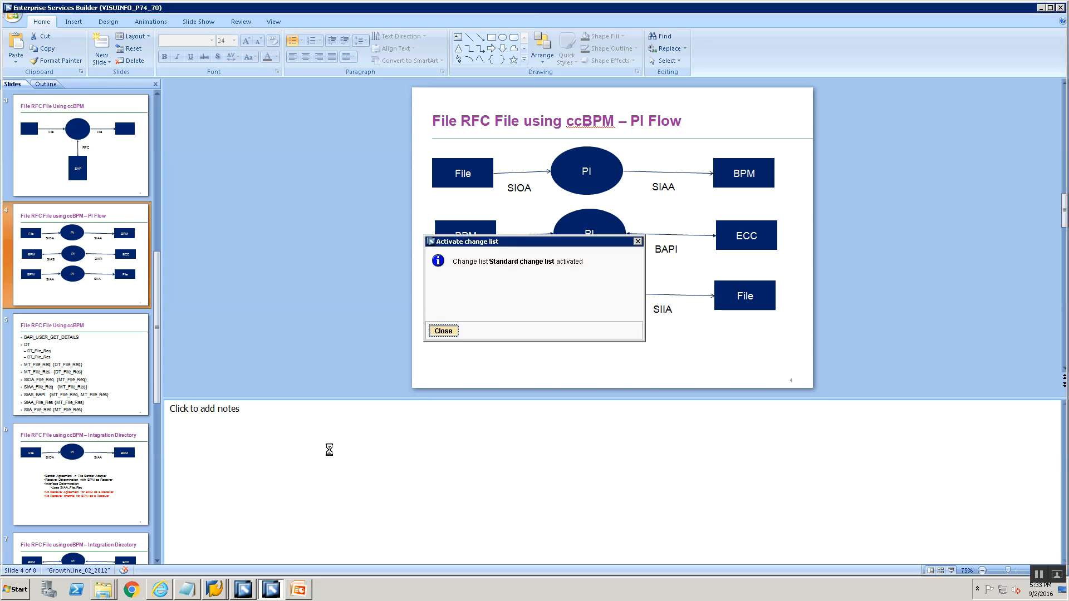
Dismiss the change list activation message and close all open object editors
key(Return)
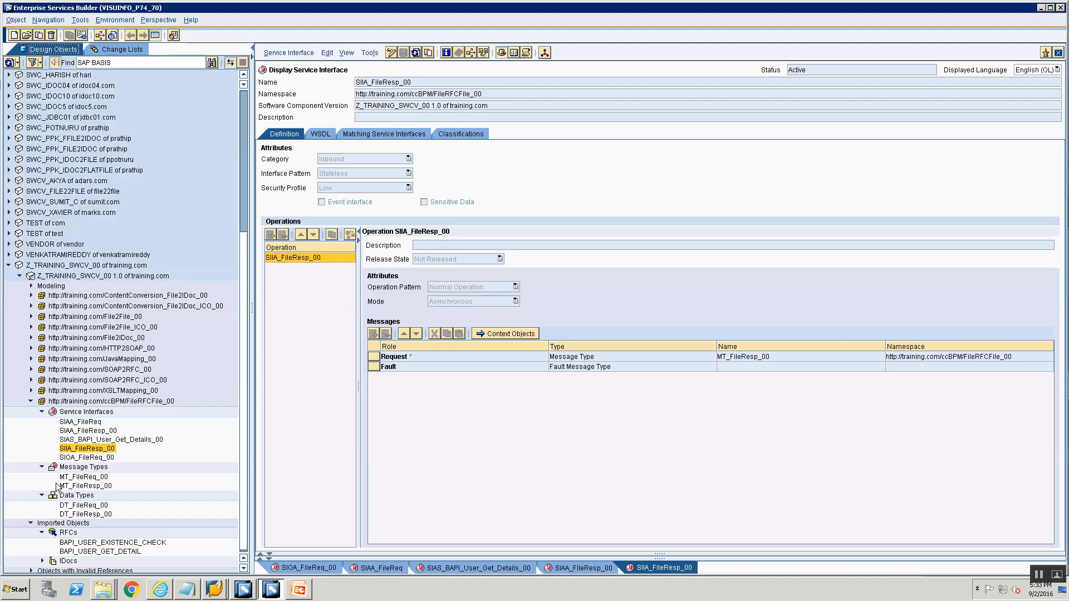
click(81, 466)
right_click(517, 569)
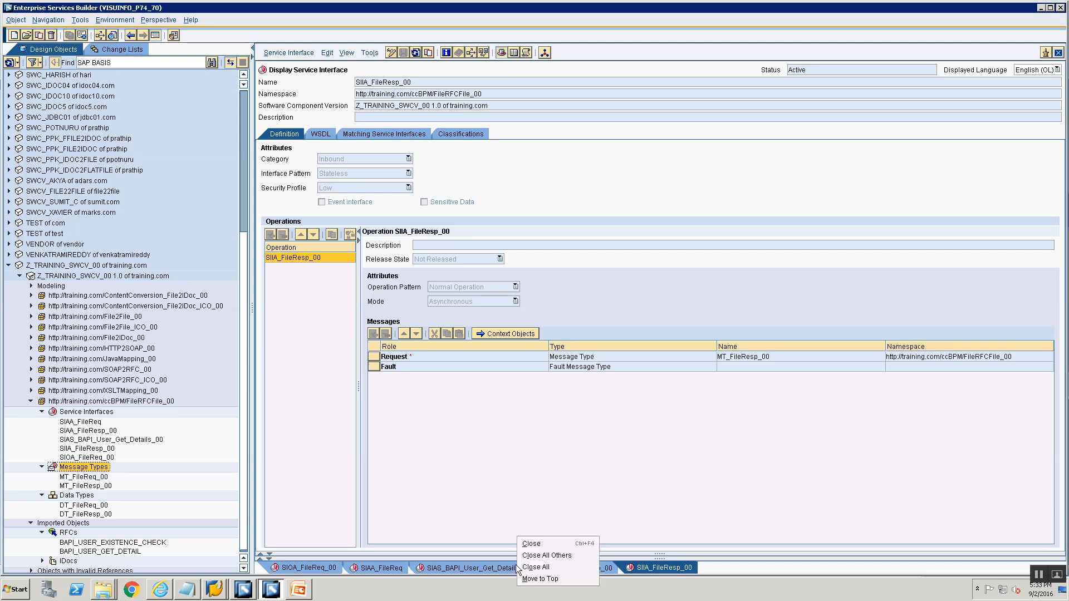
click(535, 567)
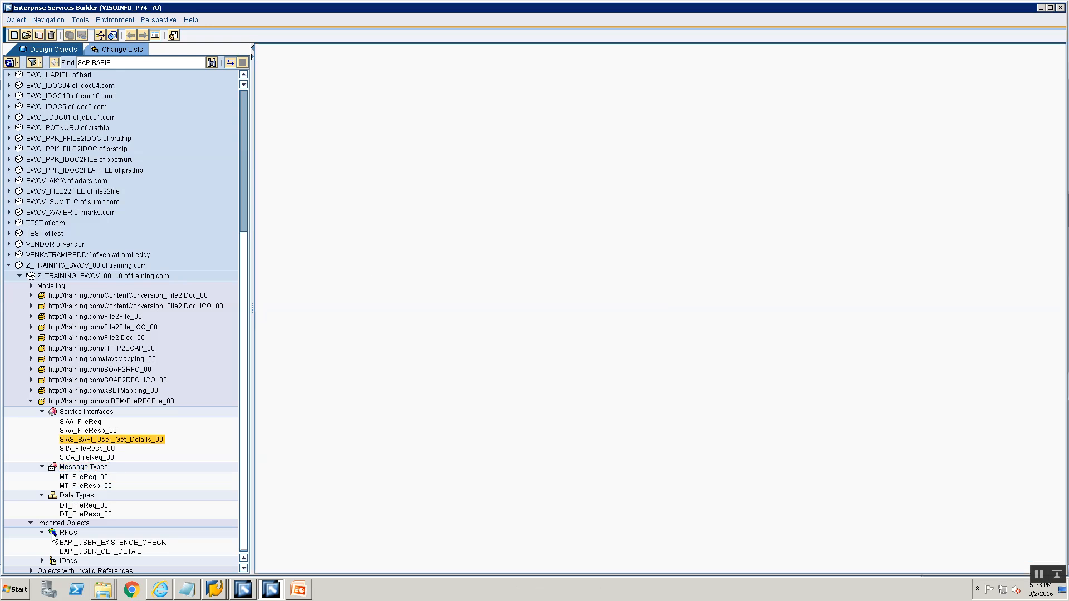
right_click(68, 466)
click(81, 473)
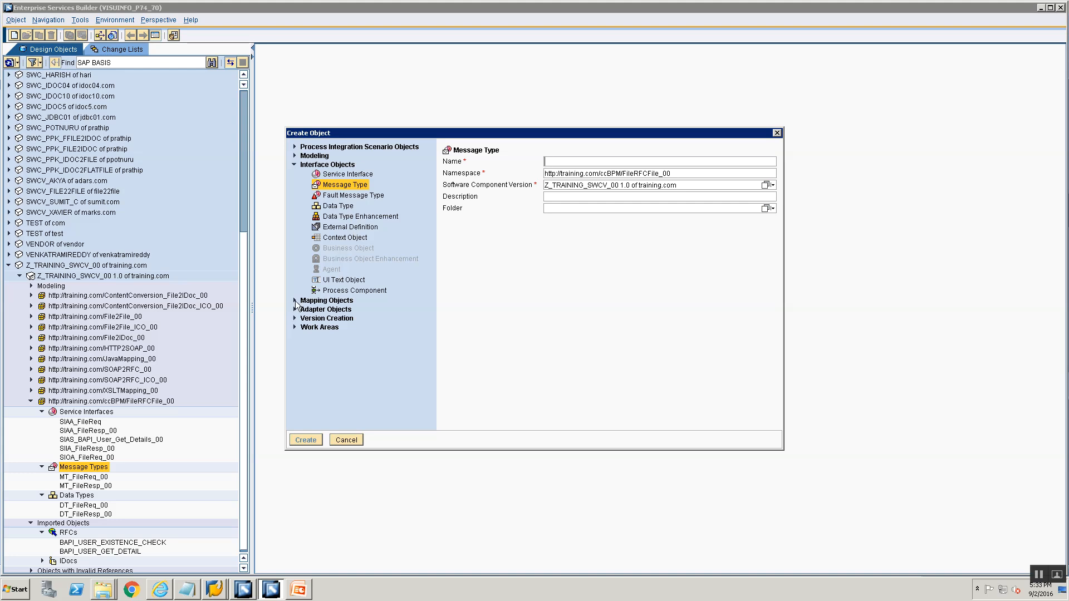
click(295, 301)
click(334, 194)
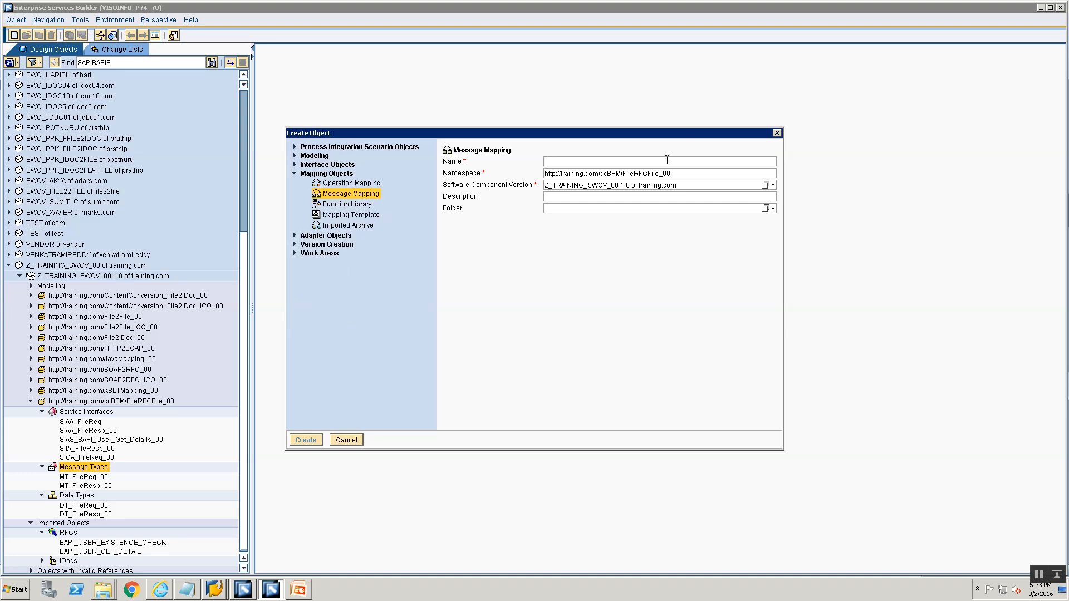
text(MM_FileReq_To_BV)
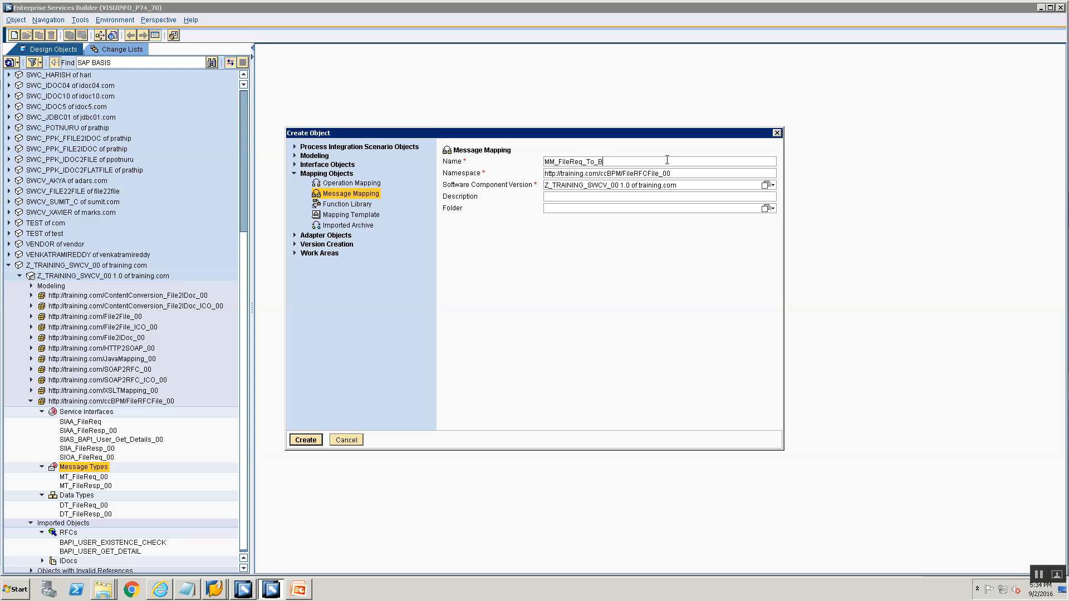
text(PI_Reque)
key(BackSpace)
key(BackSpace)
text(_00)
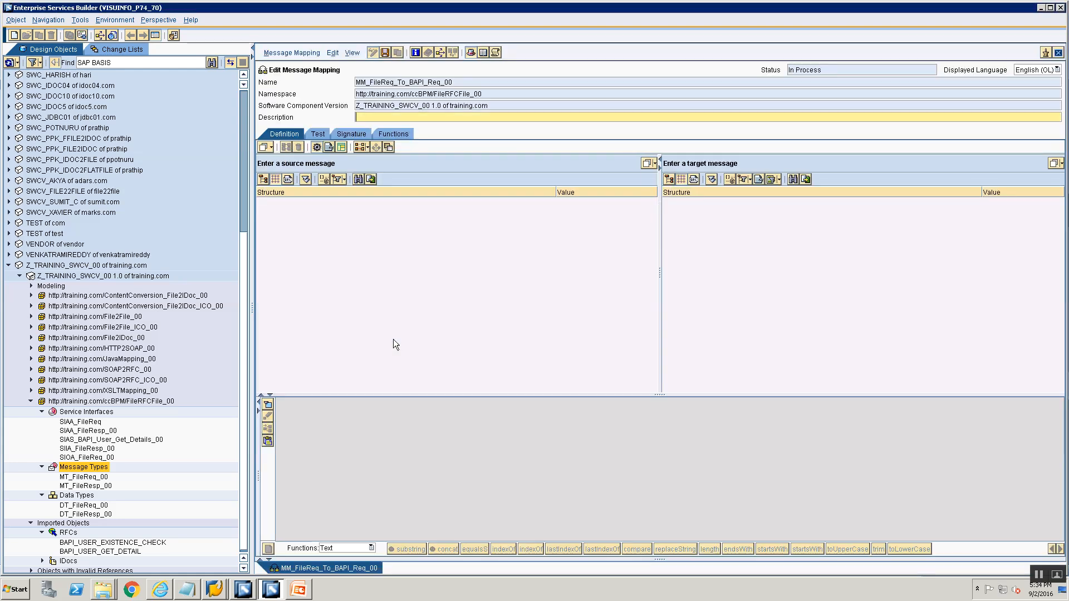
Assign MT_FileReq_00 as the source message and the BAPI_USER_GET_DETAIL request as the target message of the mapping
click(82, 478)
drag(83, 480, 358, 166)
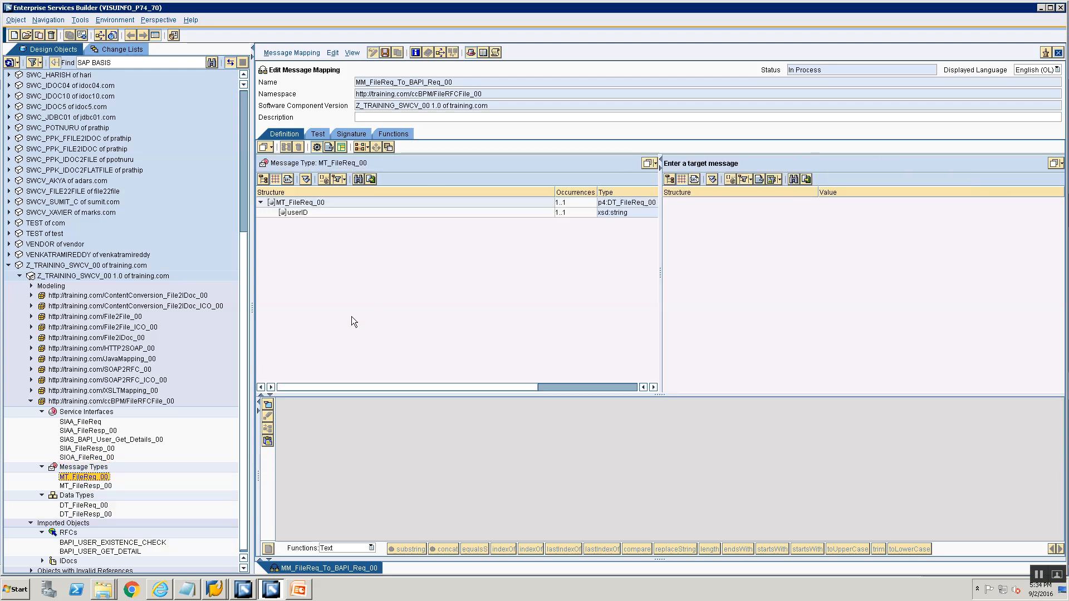
click(83, 550)
drag(81, 554, 739, 162)
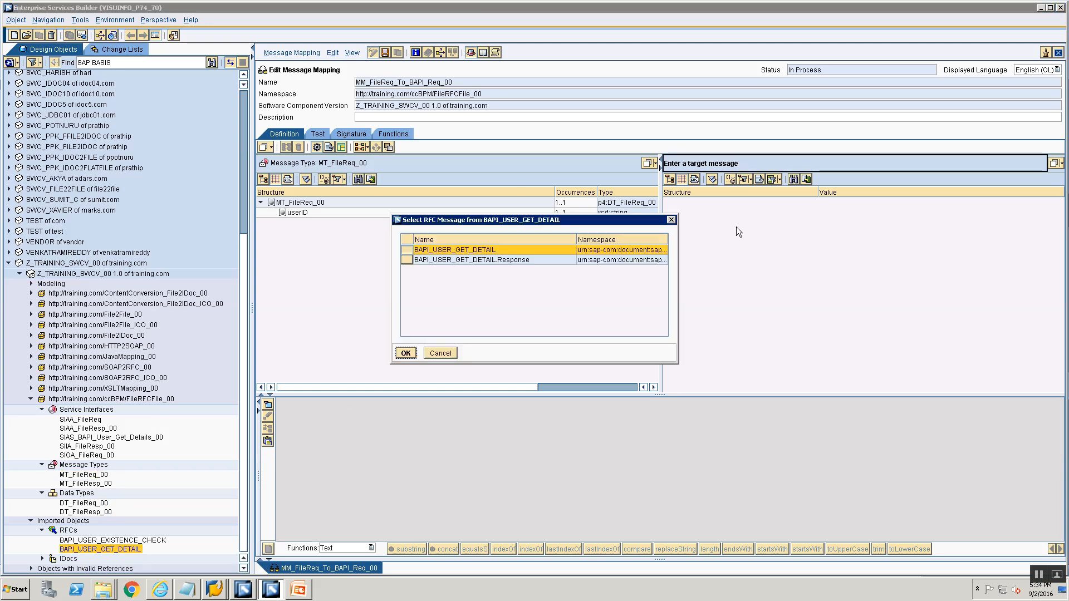
click(405, 352)
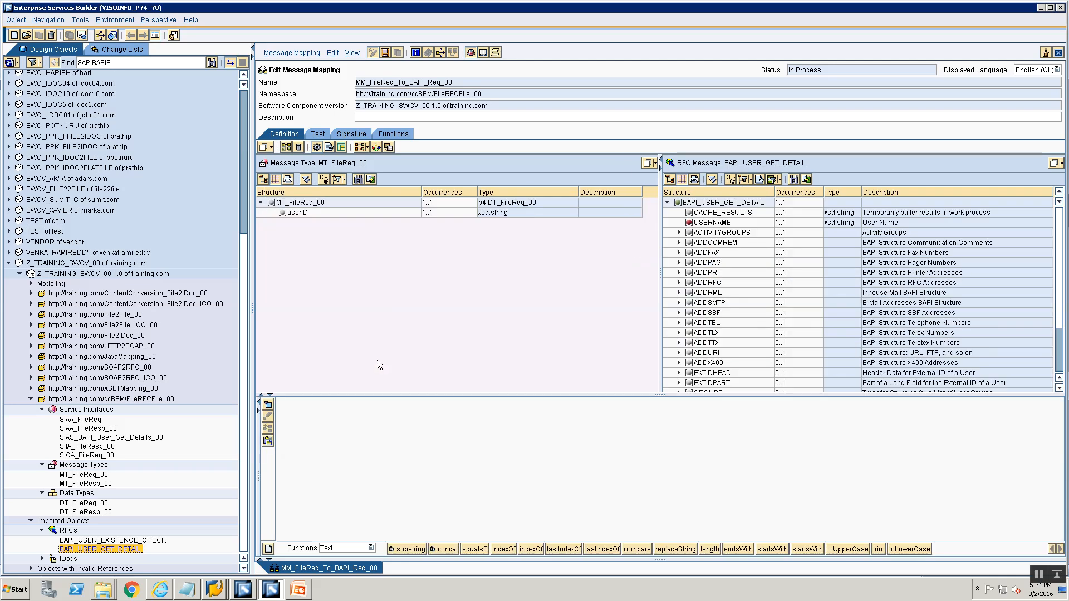
Map the source field userID to the target field USERNAME and save MM_FileReq_To_BAPI_Req_00
click(300, 213)
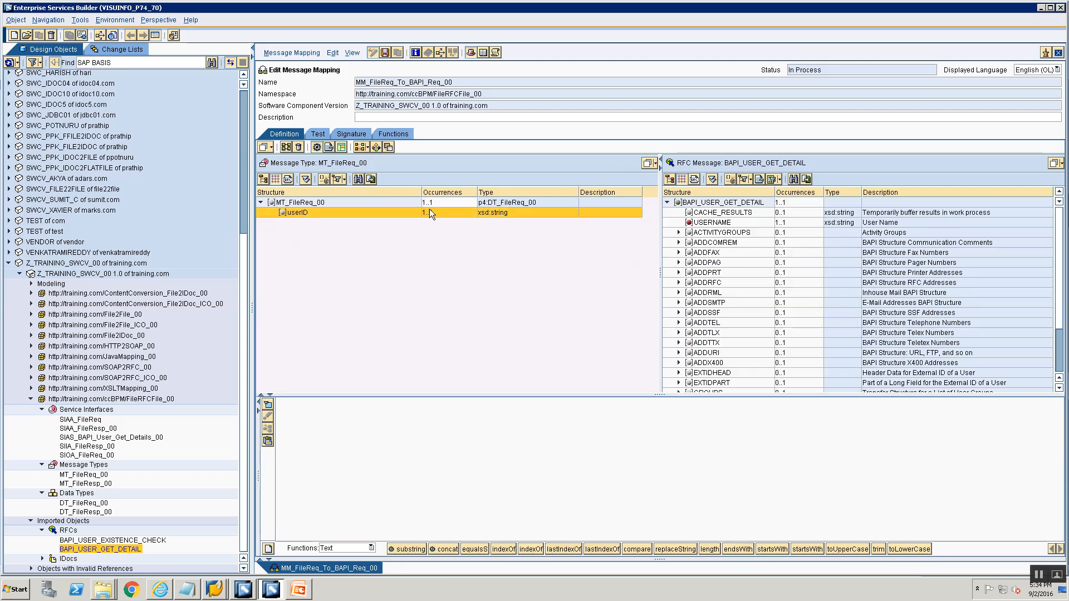
drag(430, 210, 702, 222)
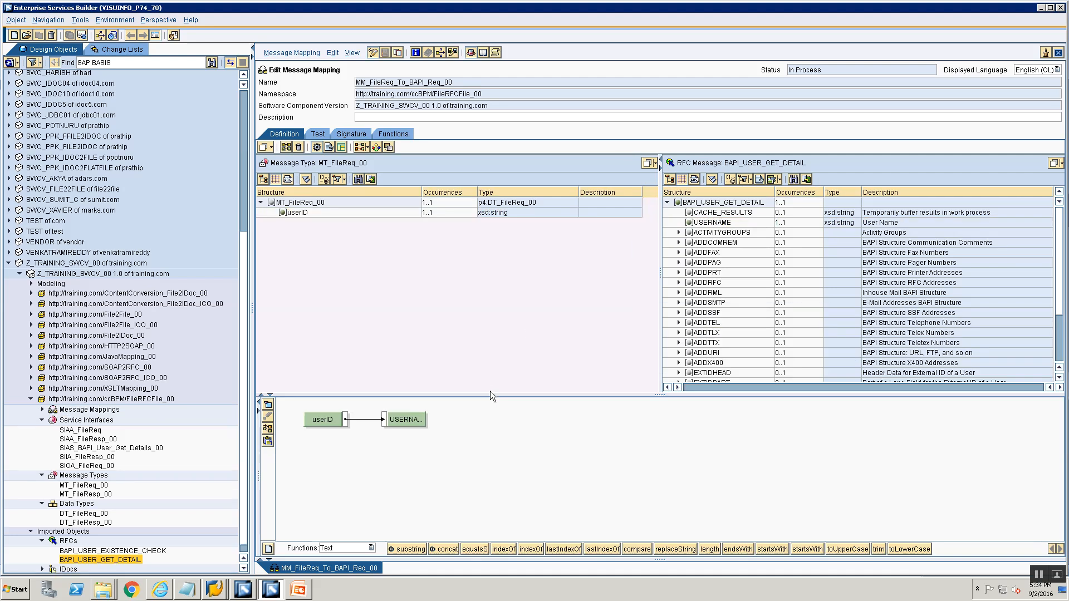
right_click(93, 410)
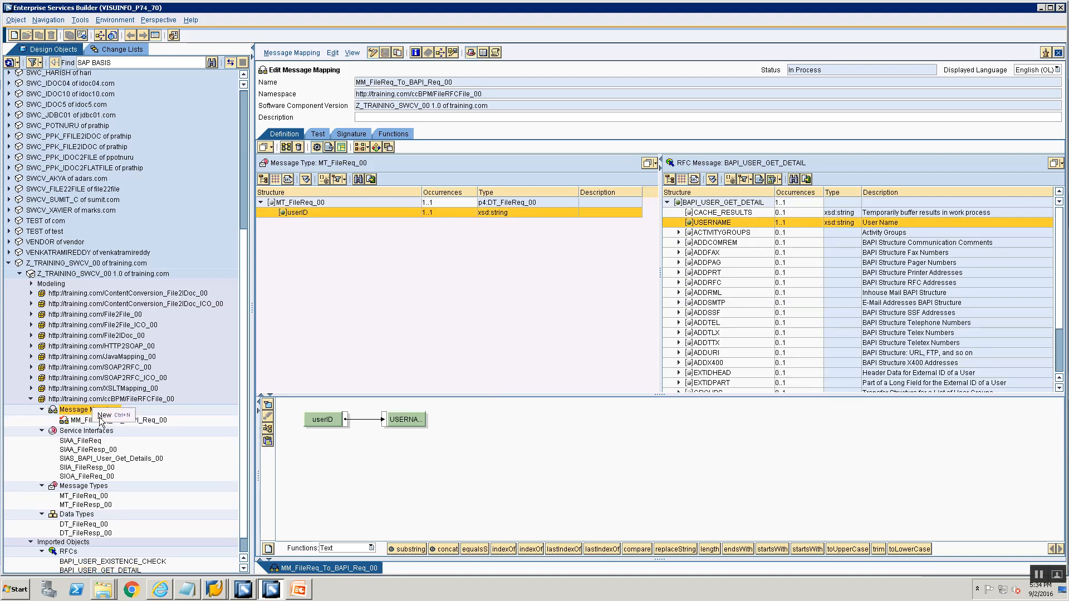
click(104, 416)
text(MM)
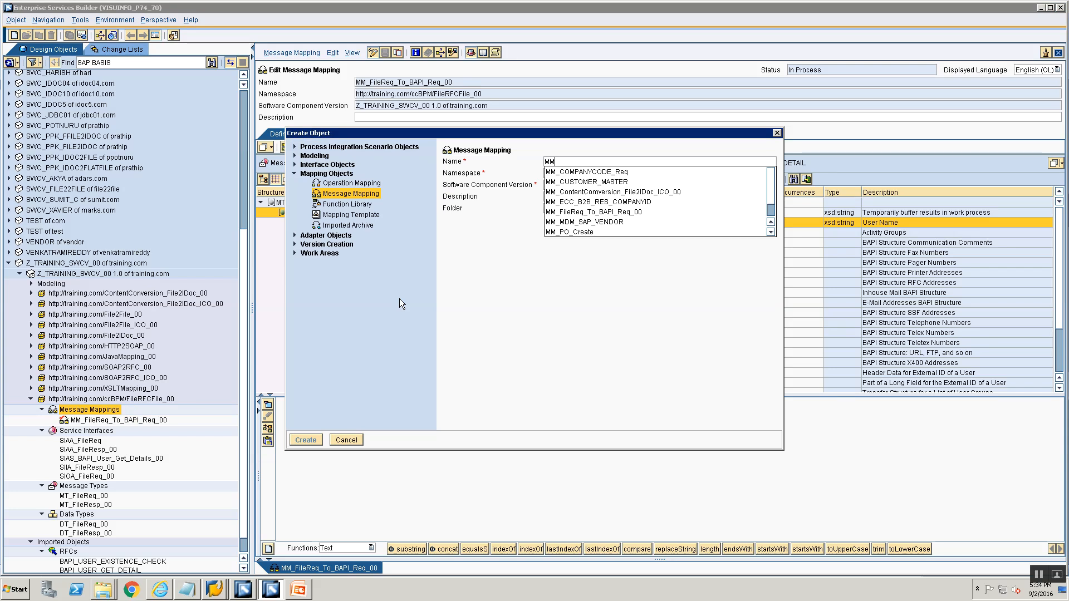
text(_BAPI)
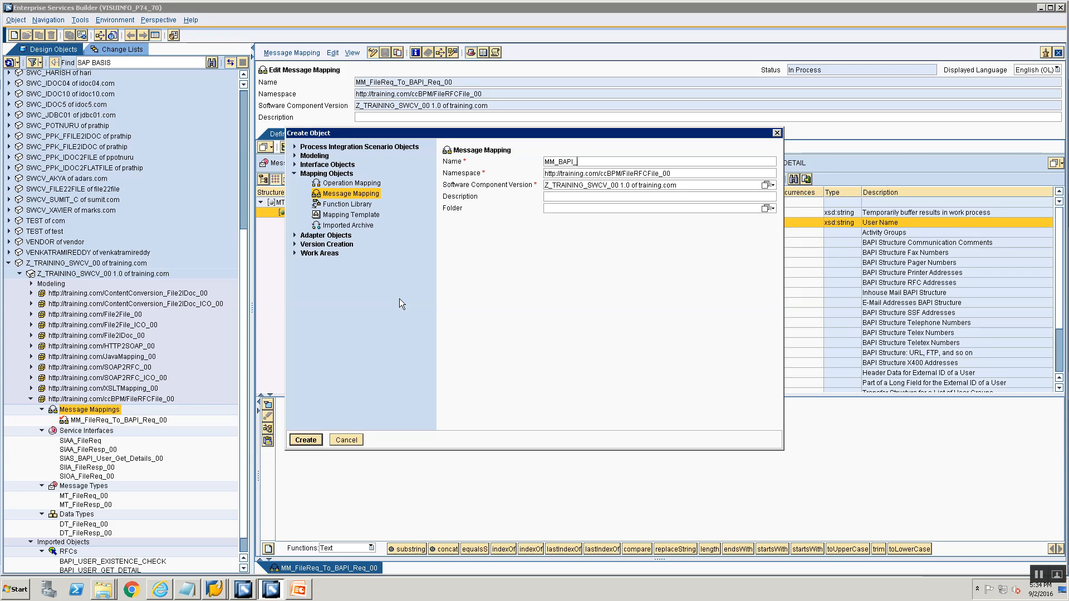
text(_Resp_To_Fi)
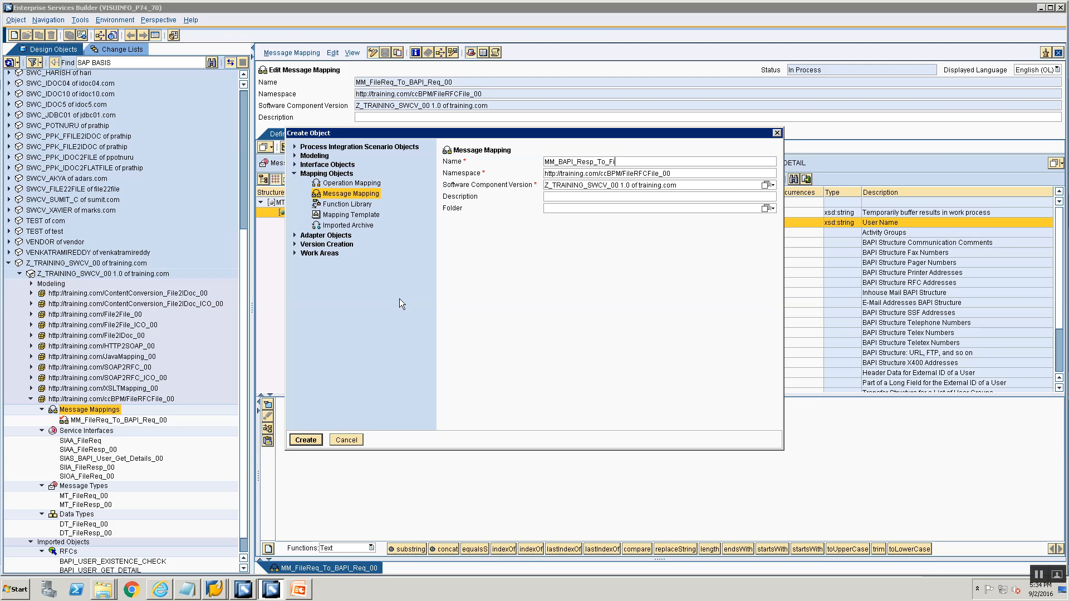
text(le_Resp)
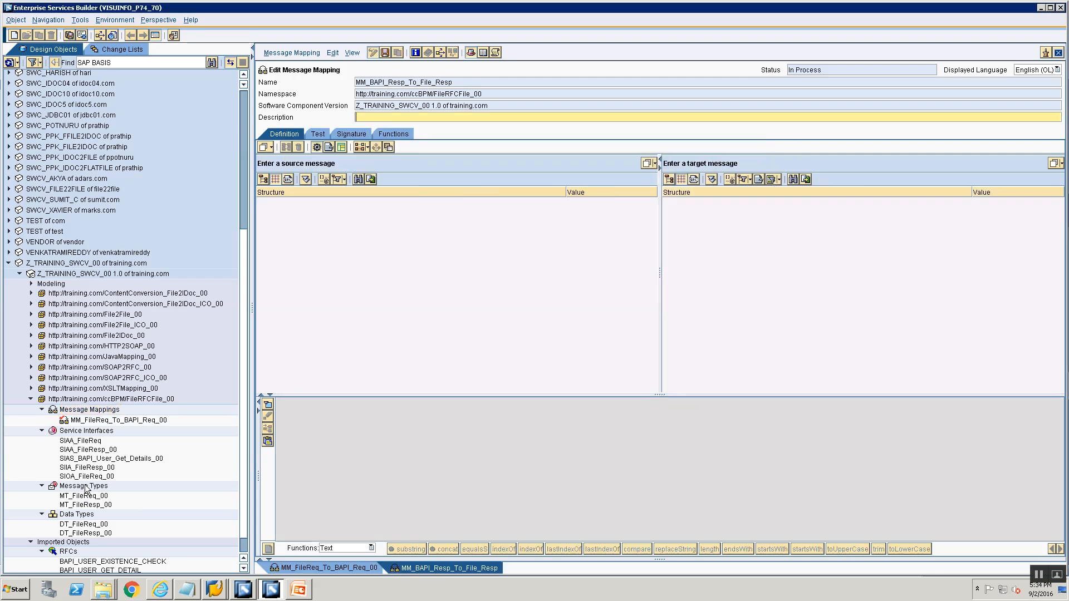
Assign BAPI_USER_GET_DETAIL.Response as the source message and MT_FileResp_00 as the target message of the response mapping
scroll(85, 489, down, 1)
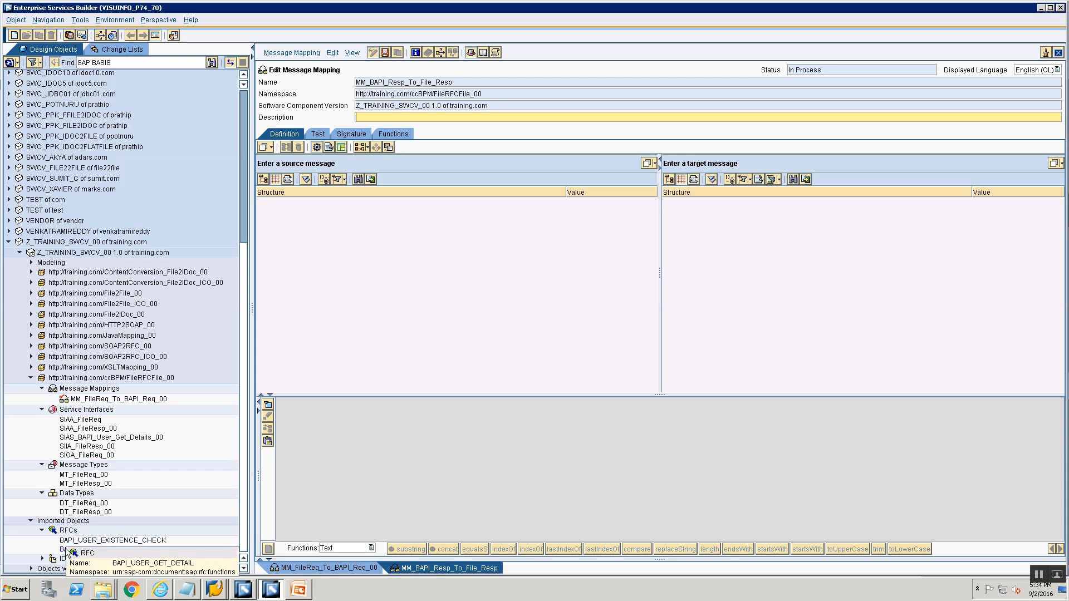
click(65, 551)
drag(483, 141, 477, 168)
click(441, 261)
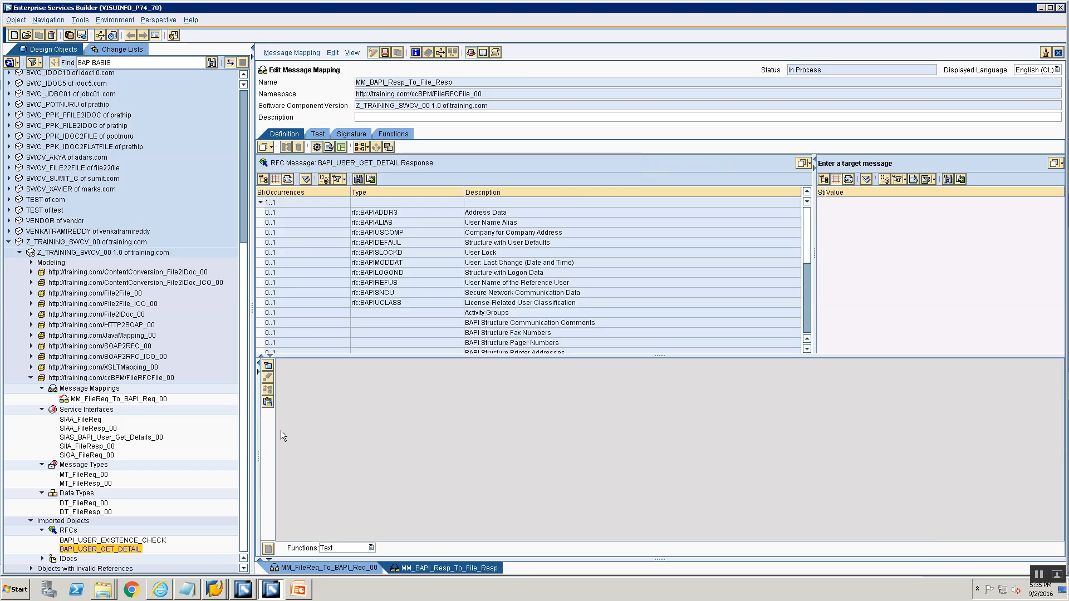
click(64, 485)
drag(64, 490, 793, 166)
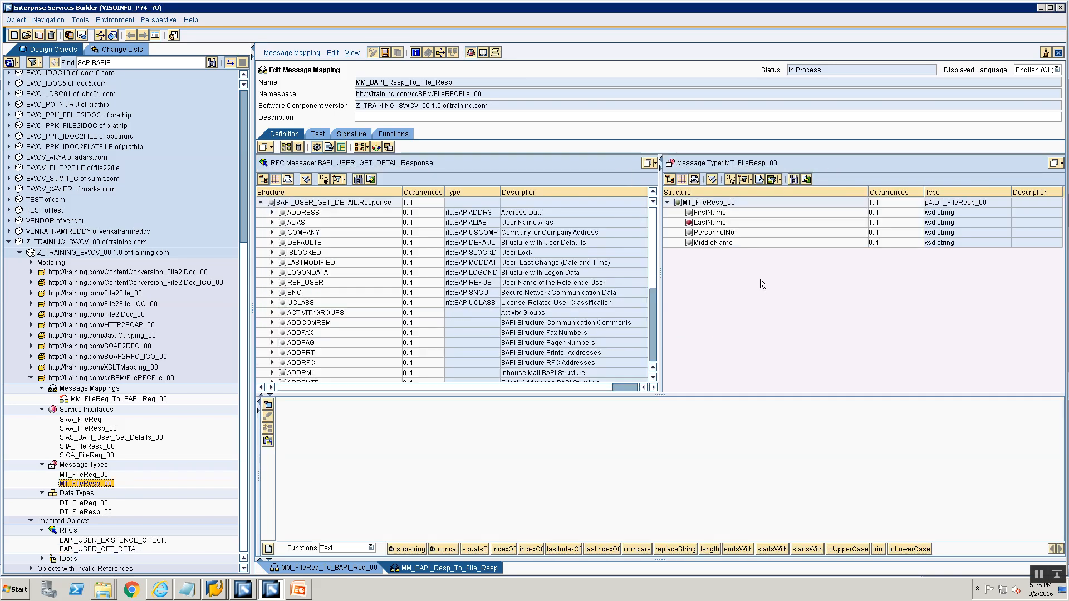
Map ADDRESS fields PERS_NO, FIRSTNAME, LASTNAME and MIDDLENAME to PersonnelNo, FirstName, LastName and MiddleName, save, and recheck both message mappings
click(272, 212)
drag(307, 225, 722, 234)
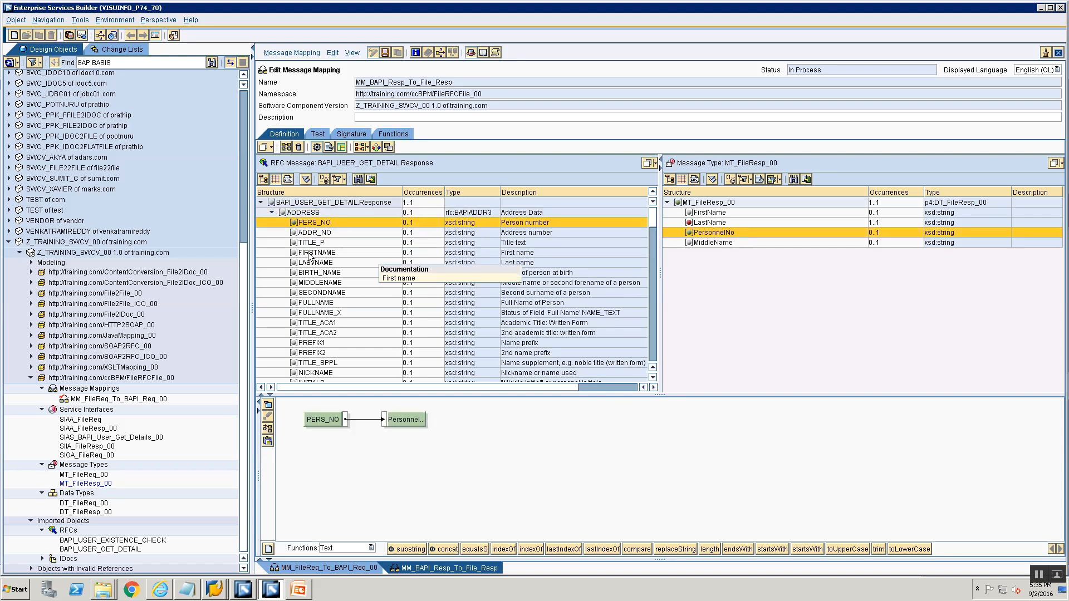
drag(313, 257, 707, 216)
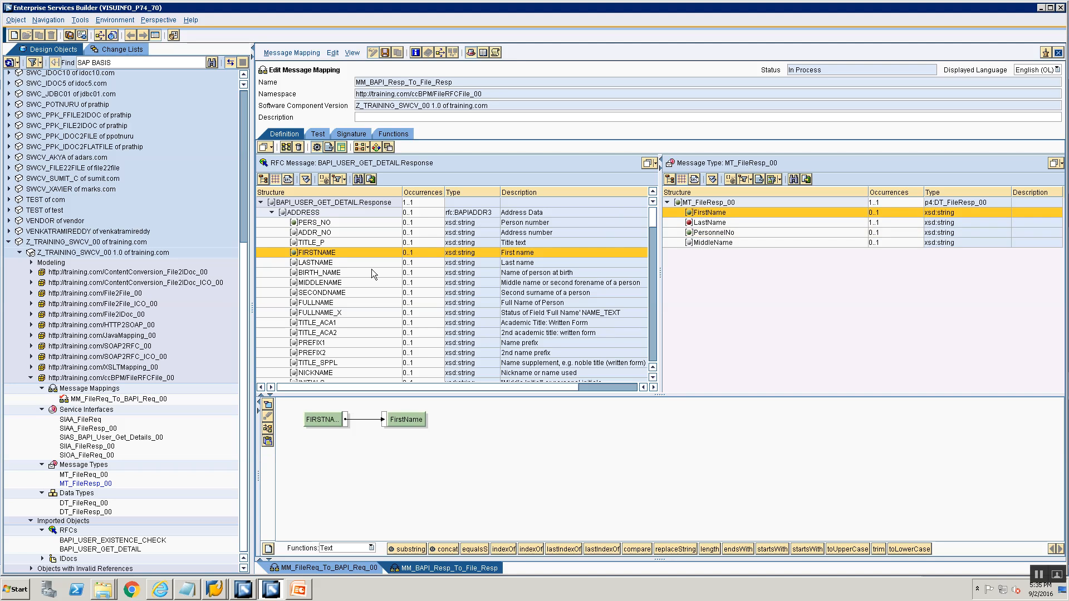
drag(334, 262, 717, 220)
drag(329, 278, 706, 244)
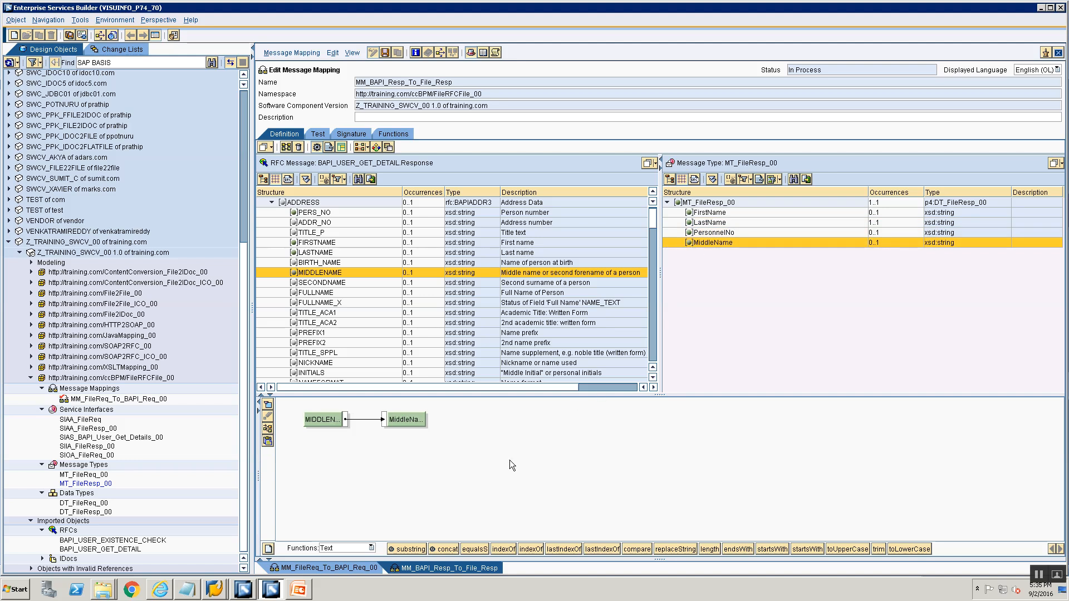
double_click(133, 412)
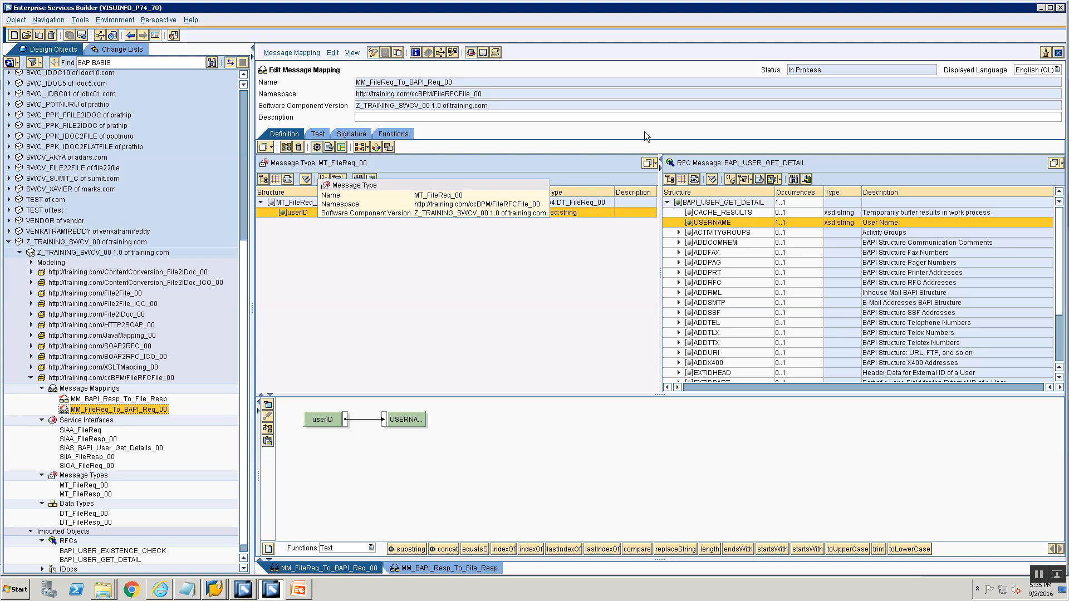
double_click(128, 399)
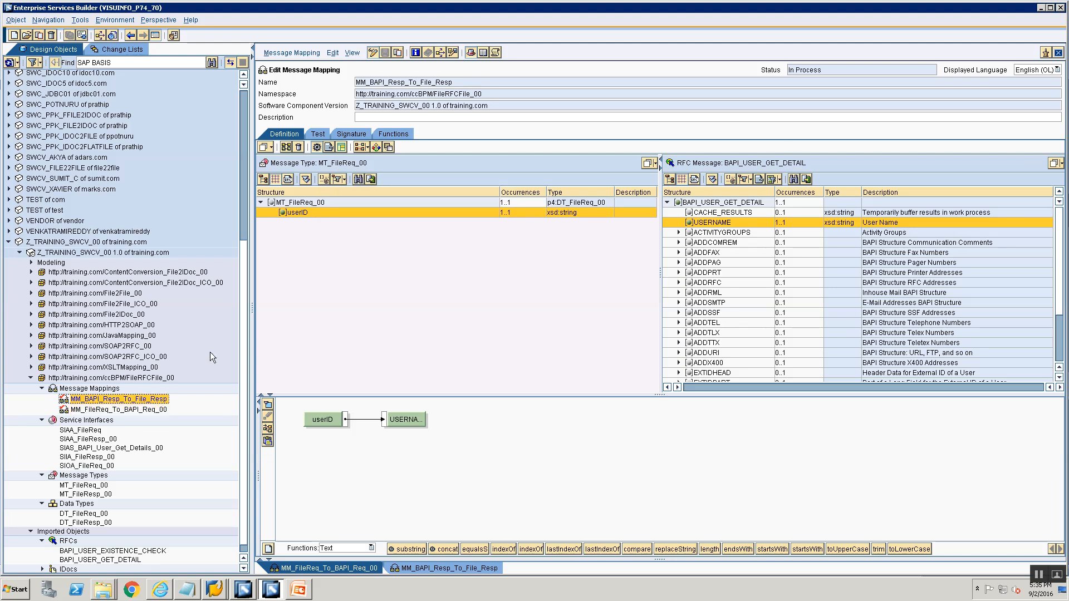
right_click(95, 389)
click(111, 396)
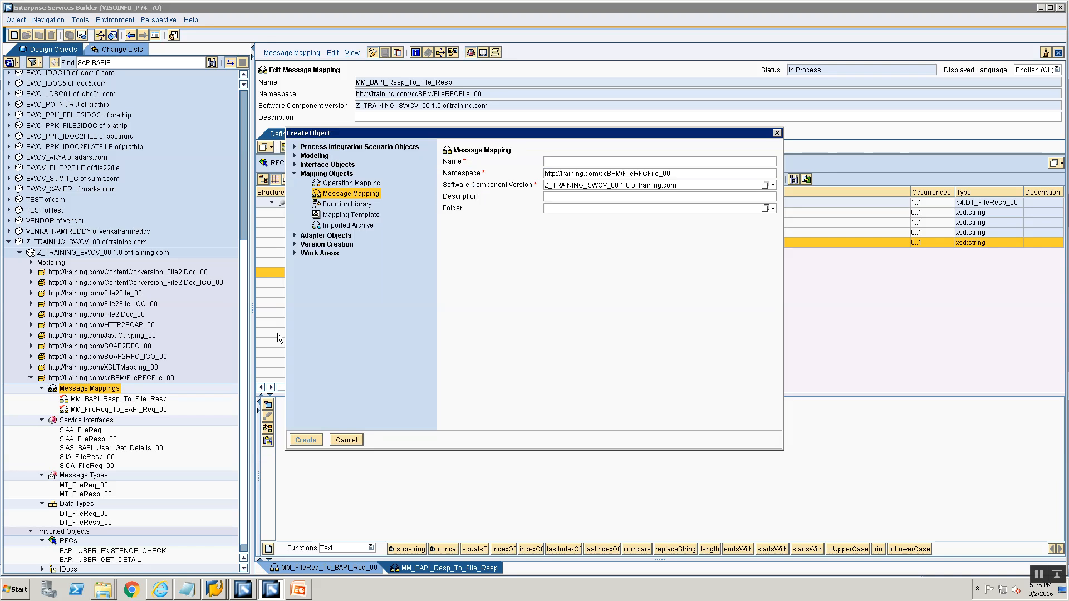
click(355, 182)
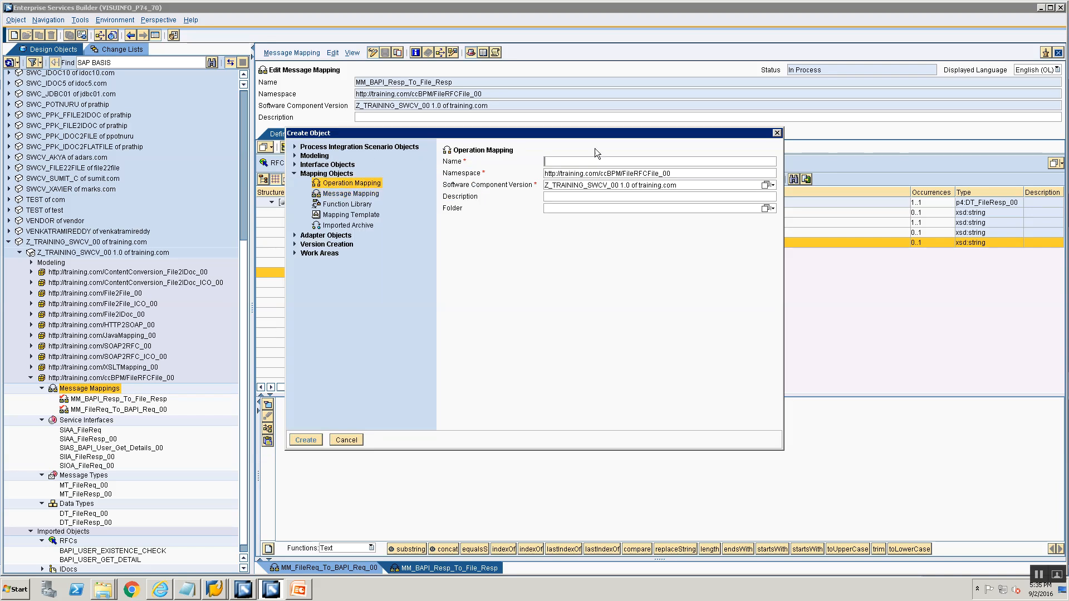
text(OM_File_)
key(BackSpace)
key(BackSpace)
key(BackSpace)
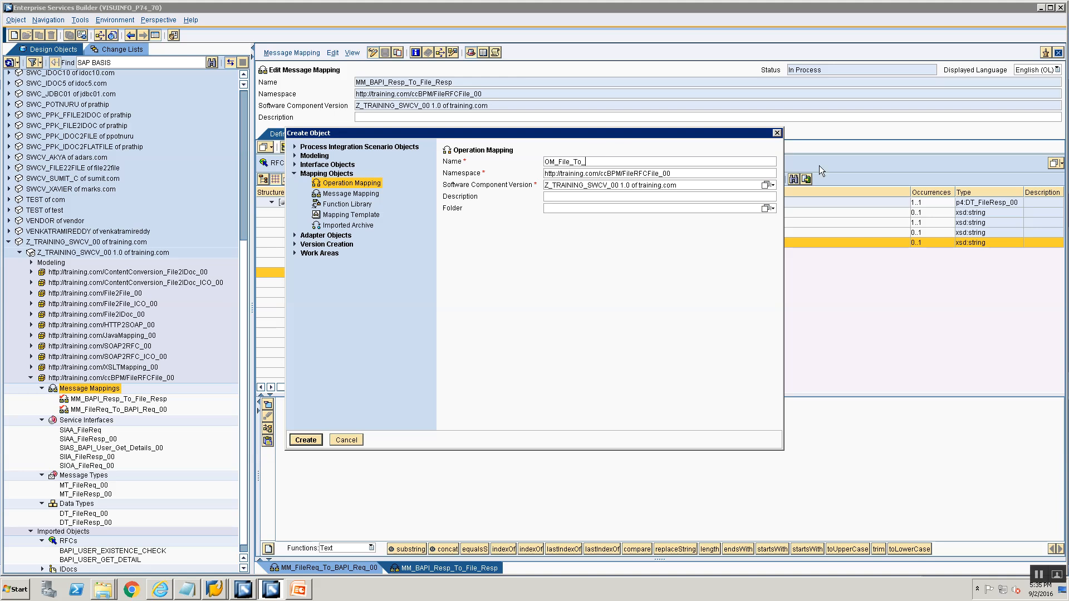
key(BackSpace)
key(BackSpace)
text(BPM_To_BAPI_Sync)
key(Return)
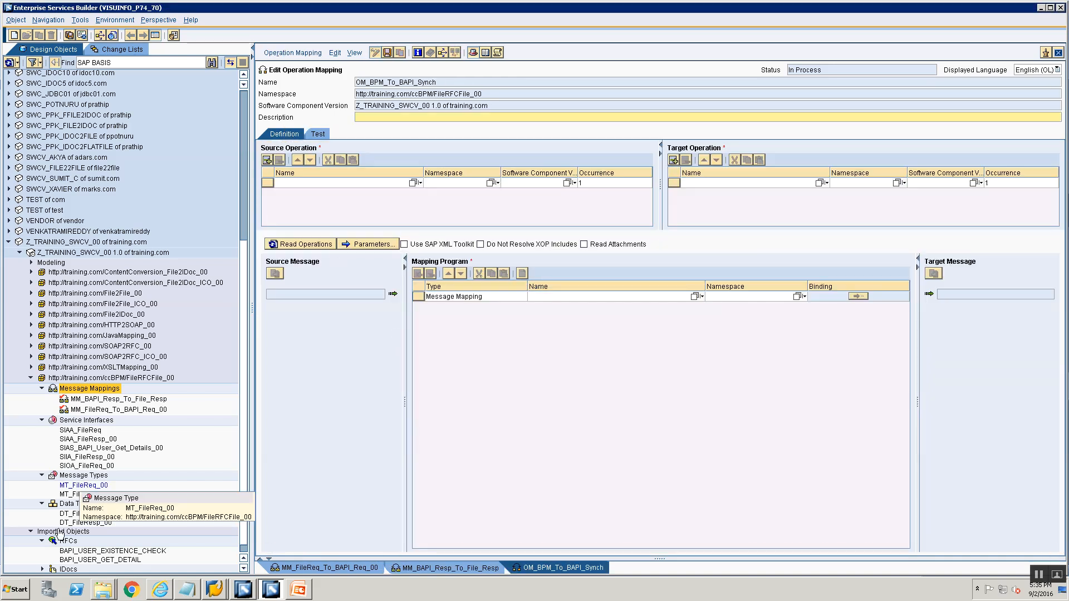
Check the PI Flow slide in PowerPoint and assign SIAS_BAPI_User_Get_Details_00 as the source operation in Enterprise Services Builder
key(alt+Tab)
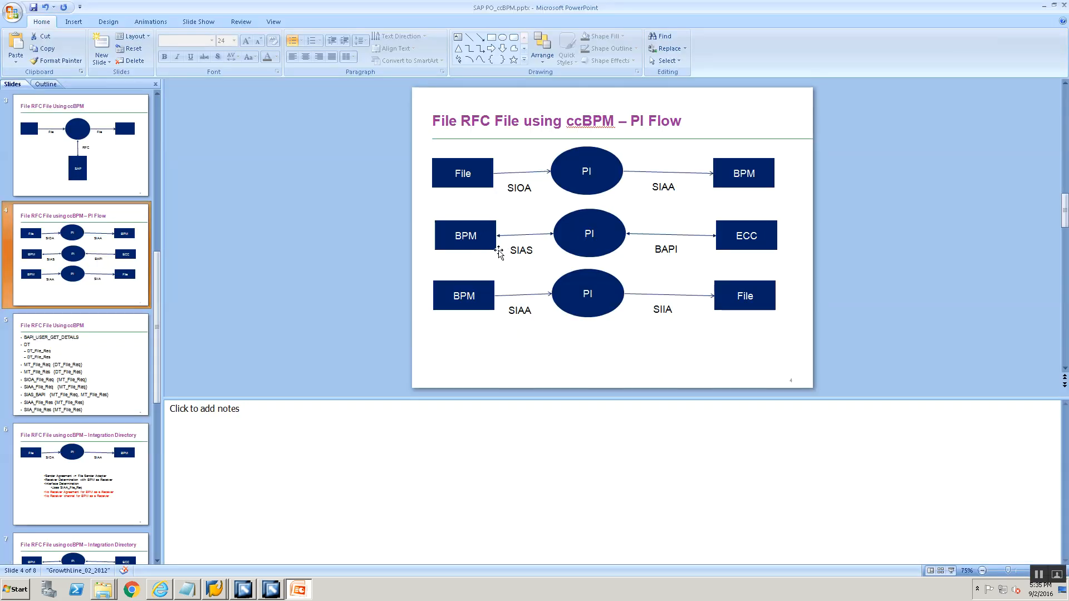
key(alt+Tab)
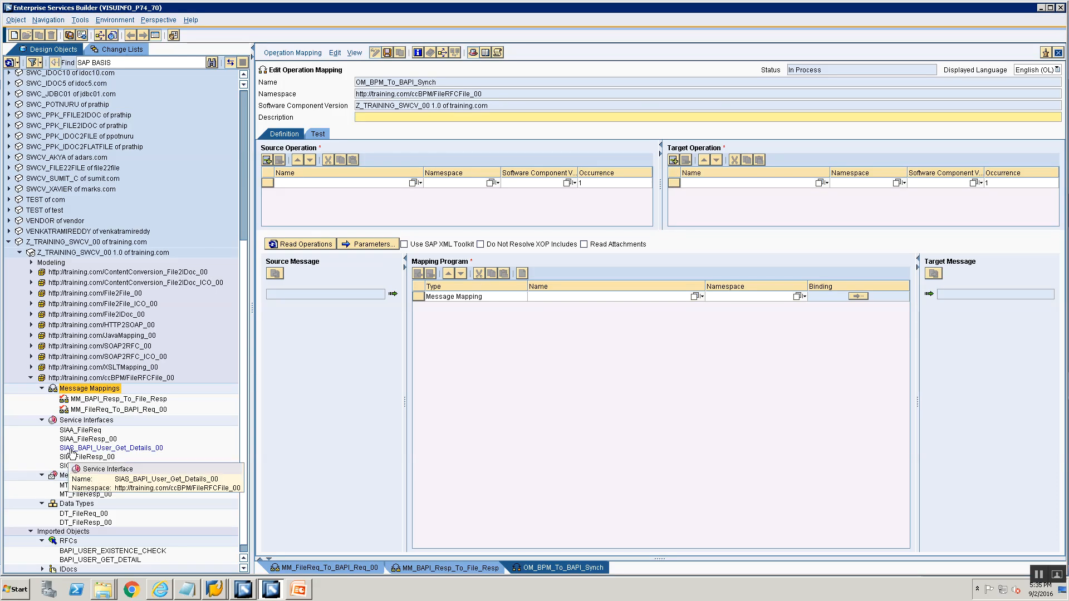
drag(78, 444, 413, 185)
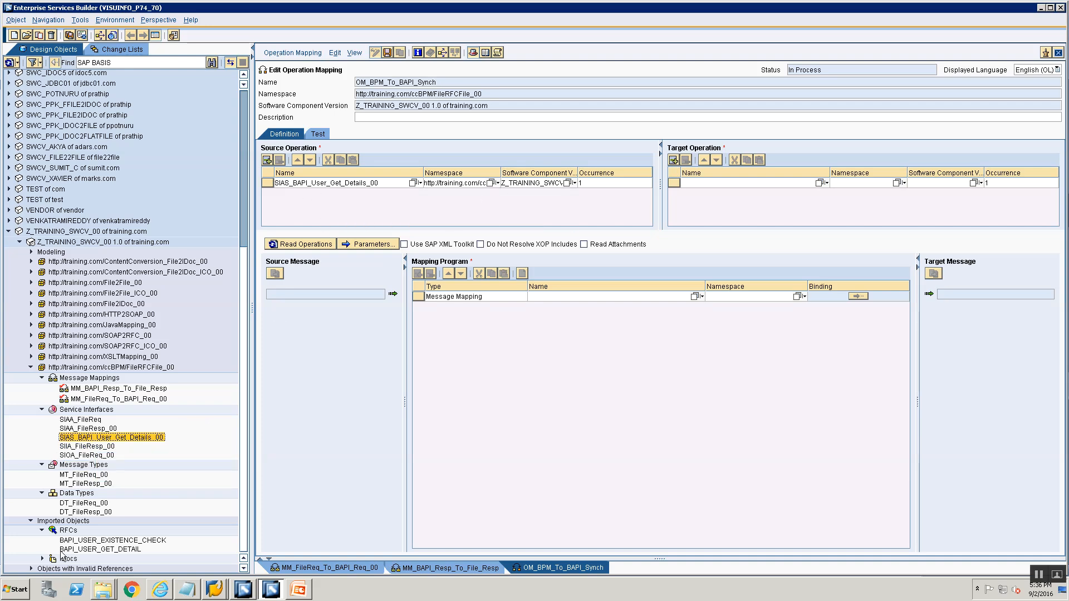
Assign the imported RFC BAPI_USER_GET_DETAIL as the target operation of OM_BPM_To_BAPI_Synch and read the operations
drag(62, 553, 759, 191)
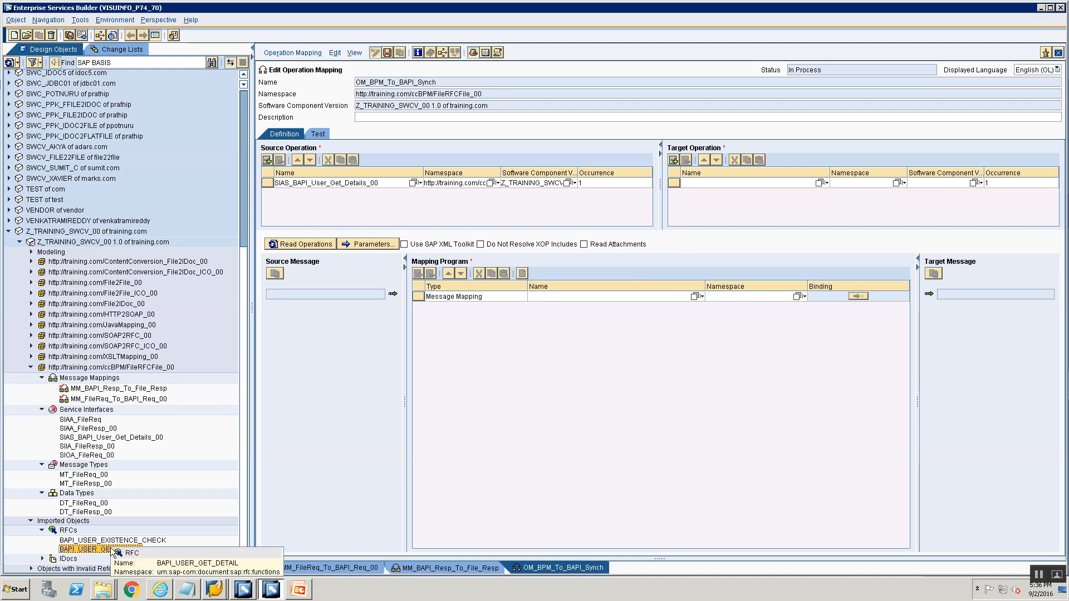
drag(75, 553, 761, 190)
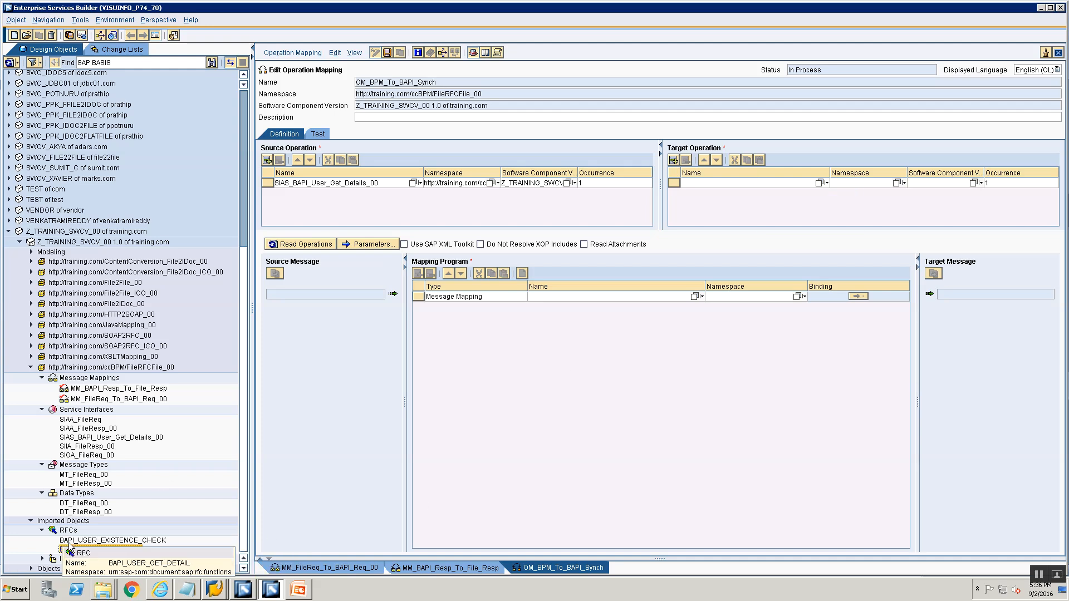
drag(66, 554, 808, 286)
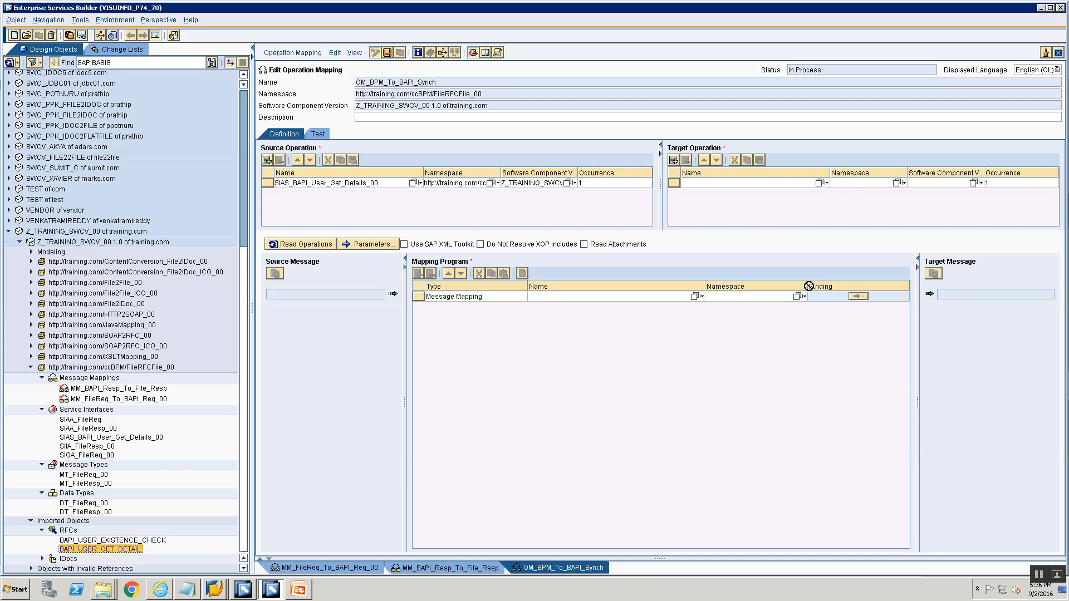
drag(859, 190, 860, 179)
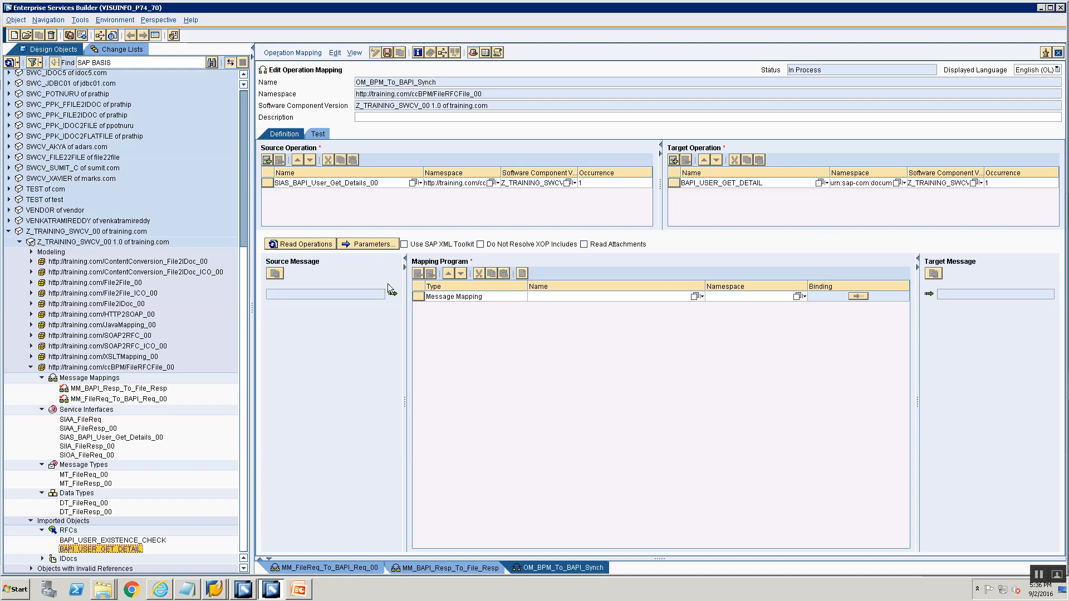
click(312, 249)
click(297, 248)
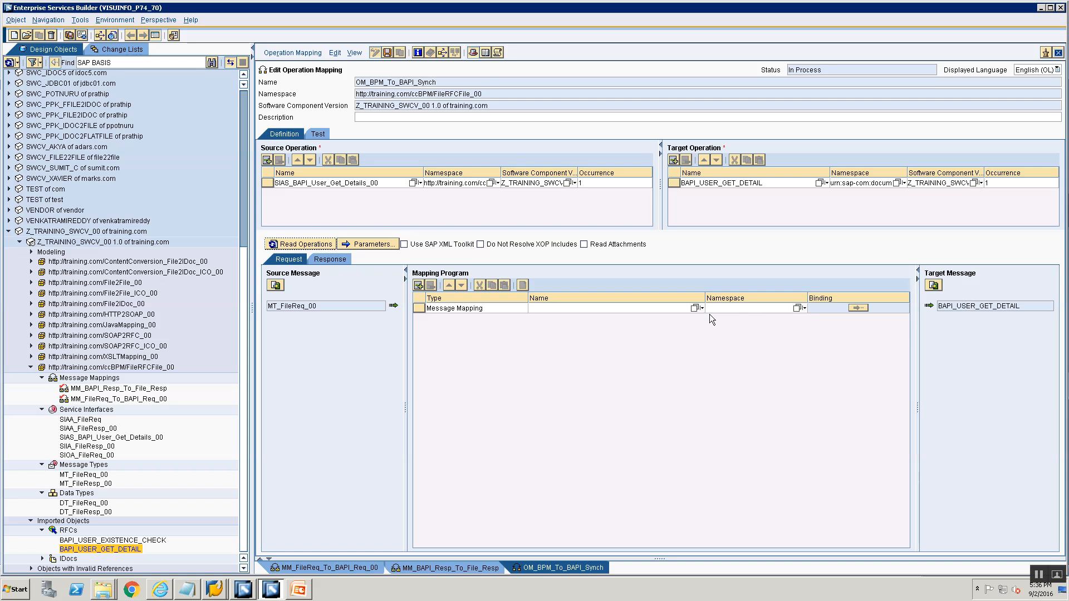
Assign MM_FileReq_To_BAPI_Req_00 as the request mapping program and MM_BAPI_Resp_To_File_Resp as the response mapping program
click(694, 308)
double_click(329, 261)
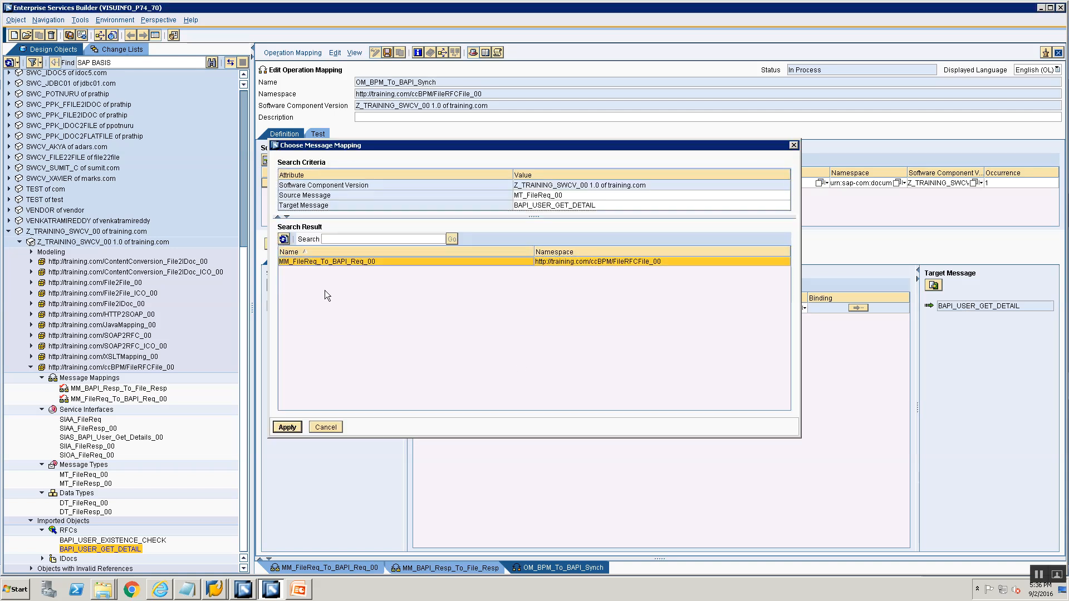
click(328, 259)
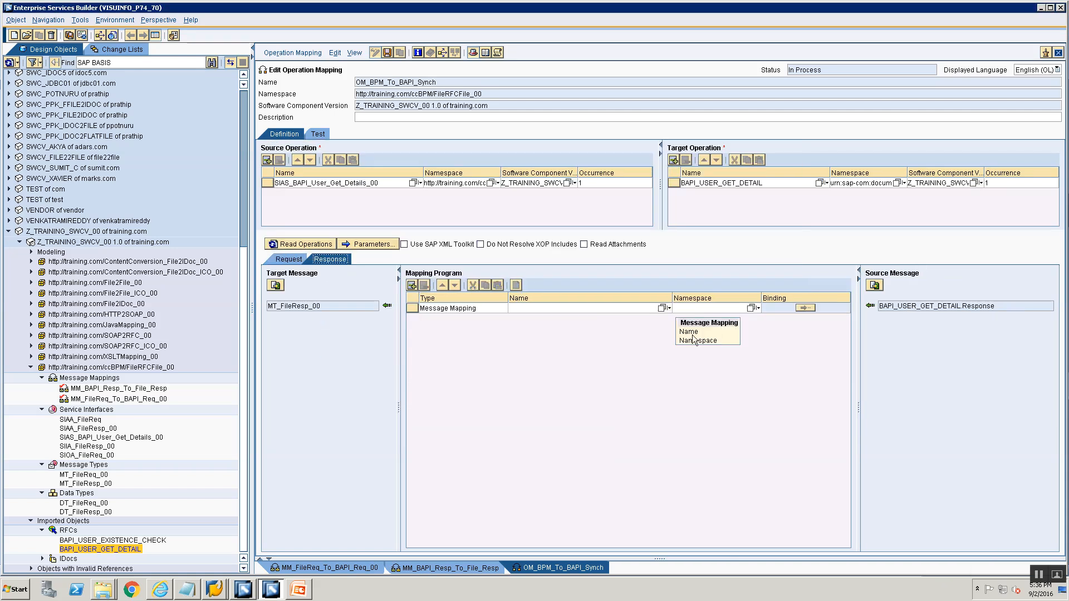
click(663, 306)
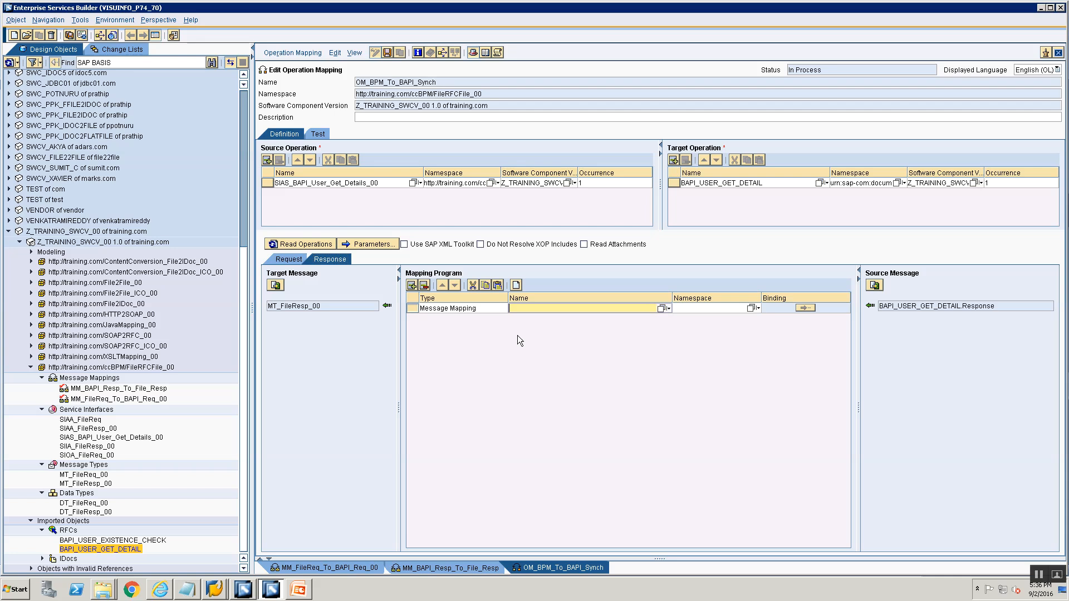
click(661, 309)
double_click(383, 261)
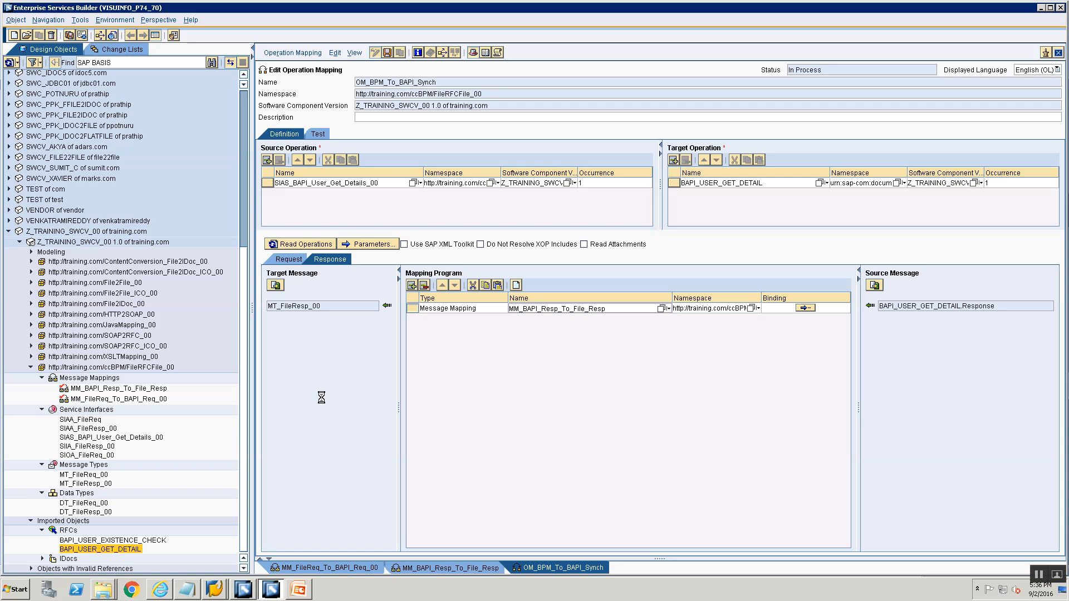
Activate the standard change list with both message mappings and the operation mapping, and close all open object editors
click(101, 49)
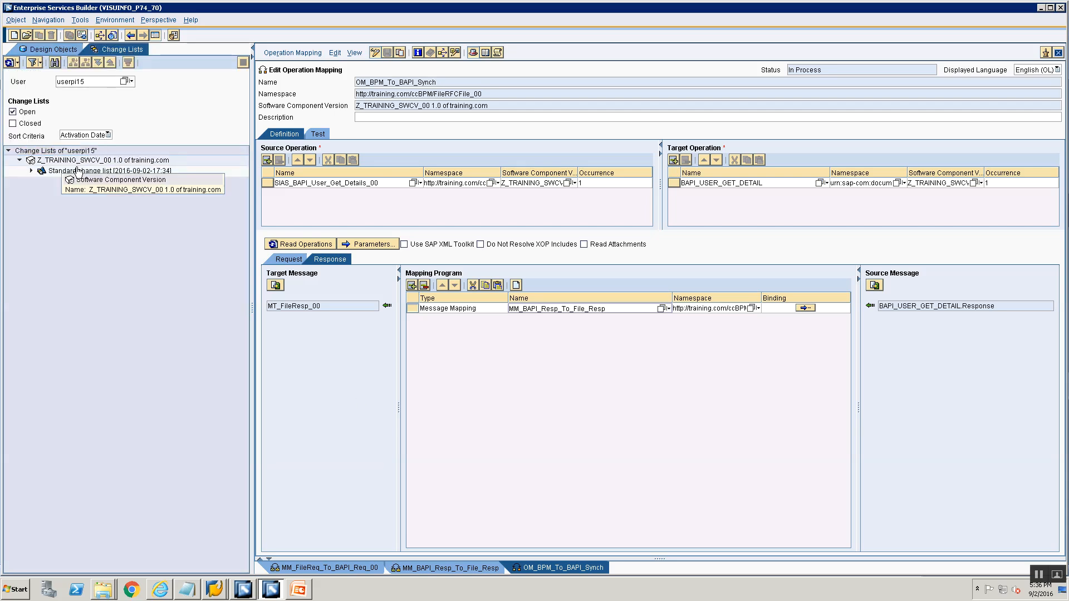
click(78, 170)
right_click(76, 171)
click(92, 191)
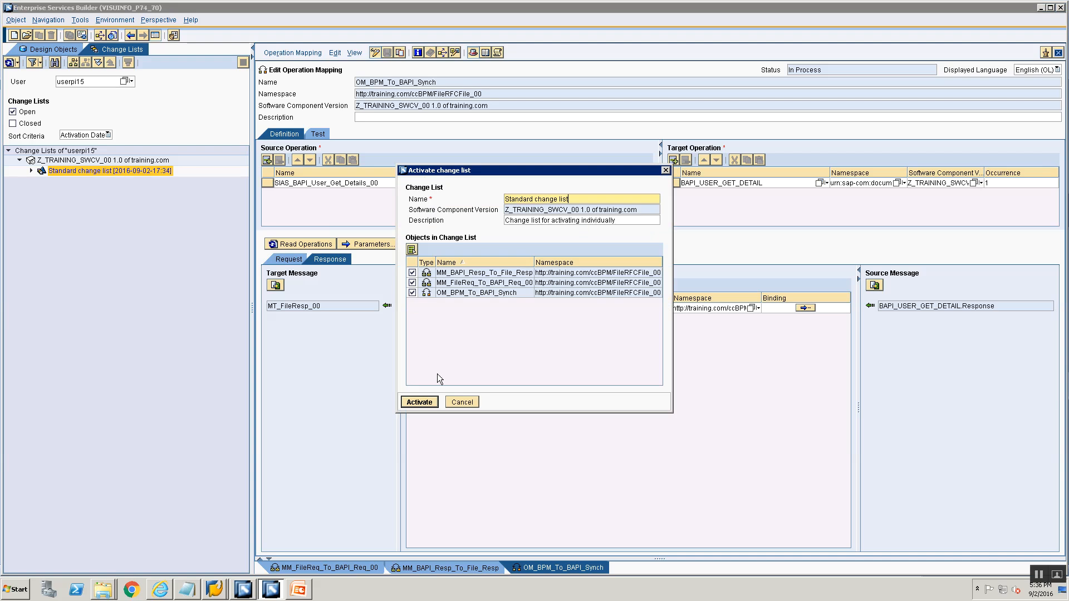
click(419, 402)
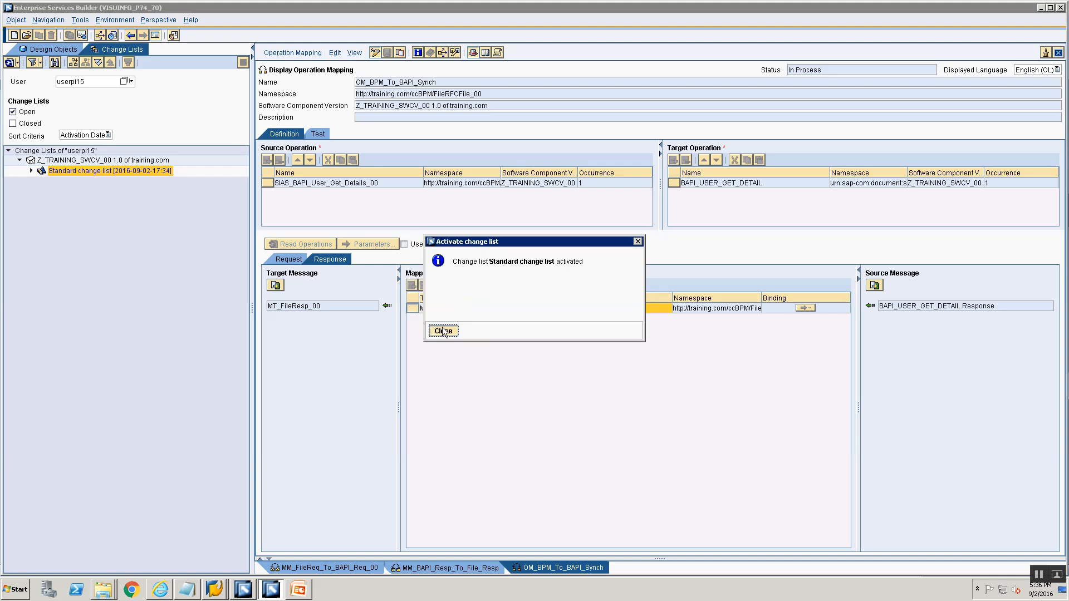
click(446, 332)
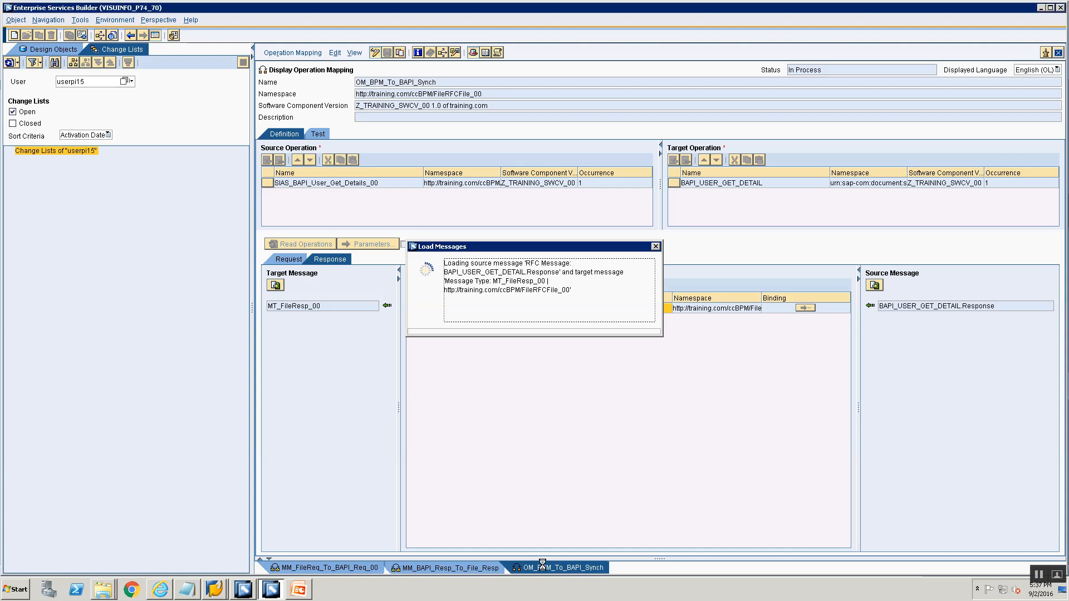
right_click(542, 567)
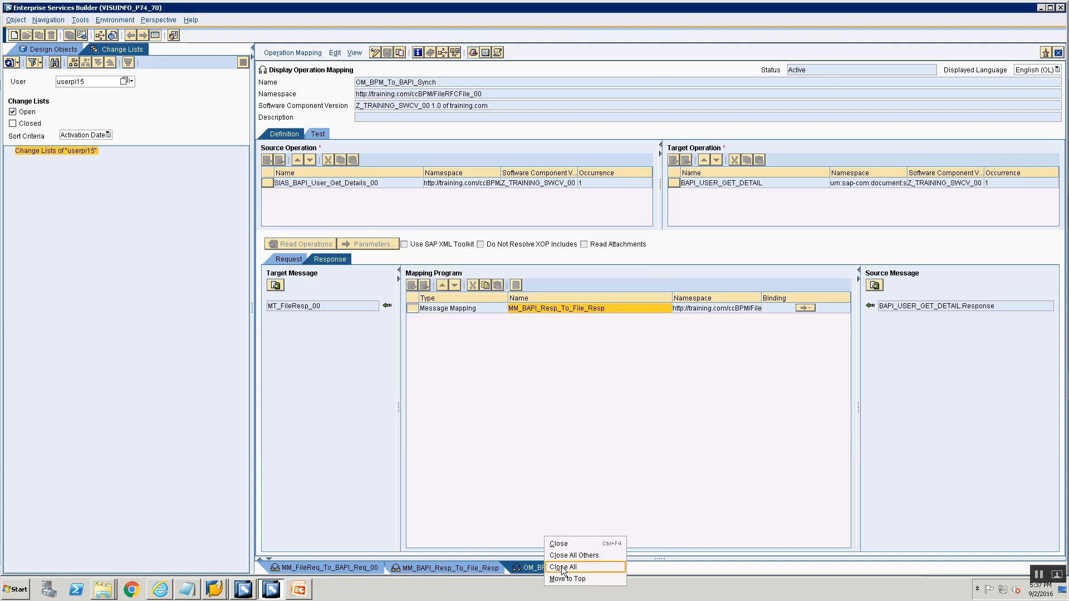
click(563, 568)
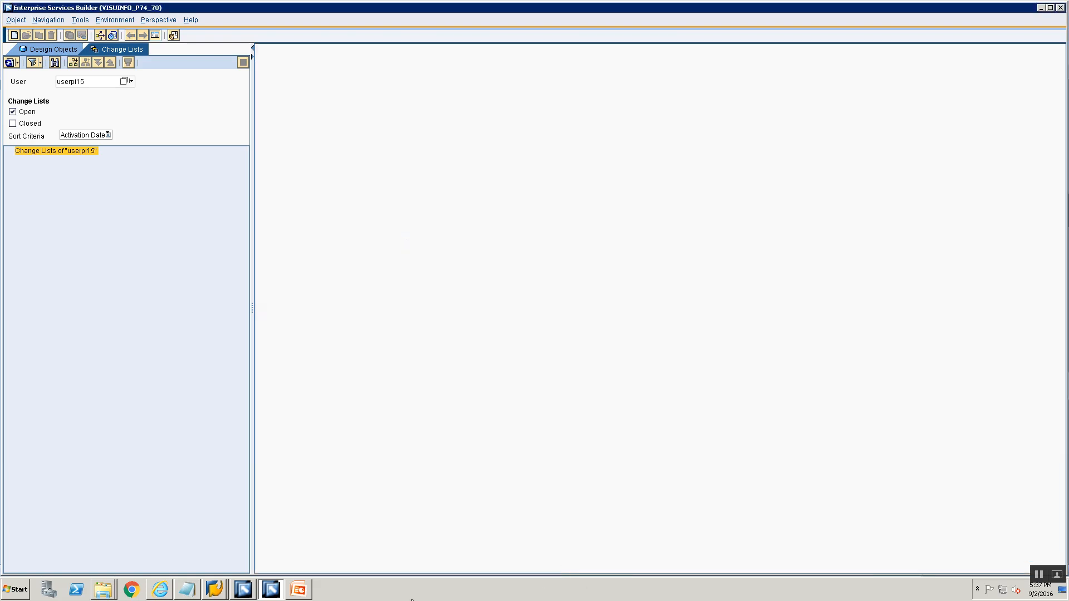
Switch to PowerPoint and review the File RFC File Using ccBPM overview slide
click(295, 589)
click(78, 144)
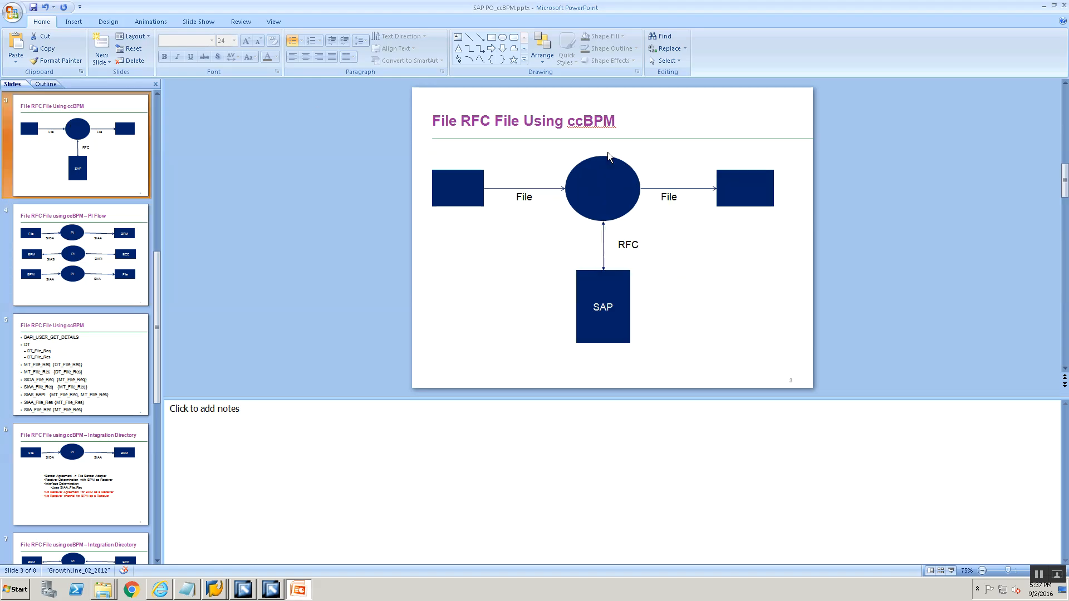